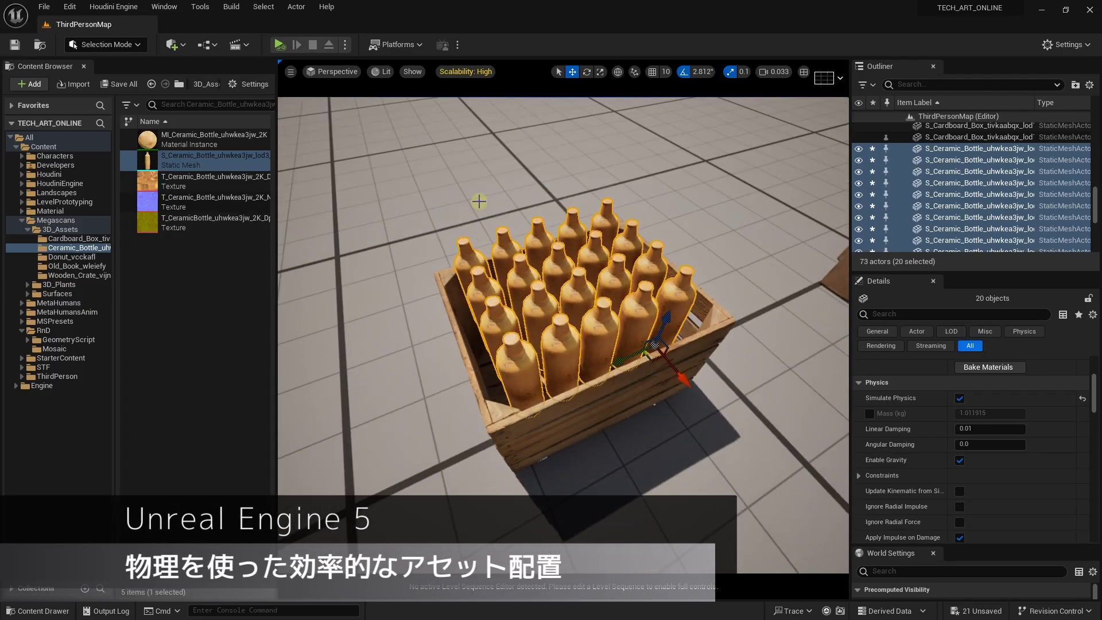
# Start Simulate, select the bottle-filled crate and tilt it with the rotate gizmo.
pyautogui.click(279, 45)
pyautogui.click(536, 251)
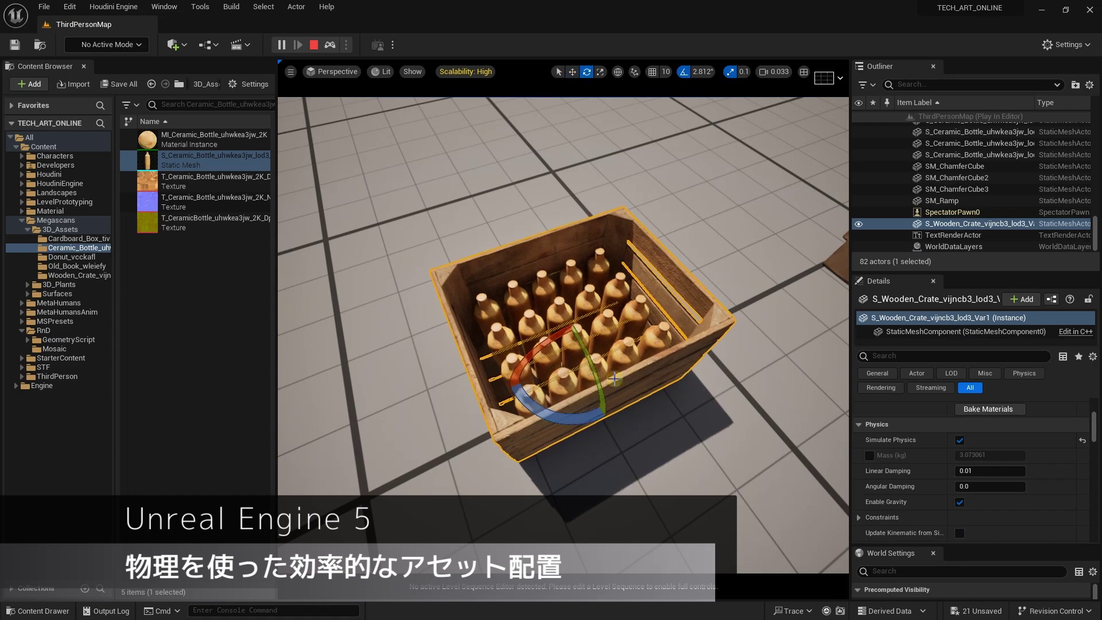
pyautogui.moveTo(615, 379); pyautogui.dragTo(611, 420)
pyautogui.press('e')
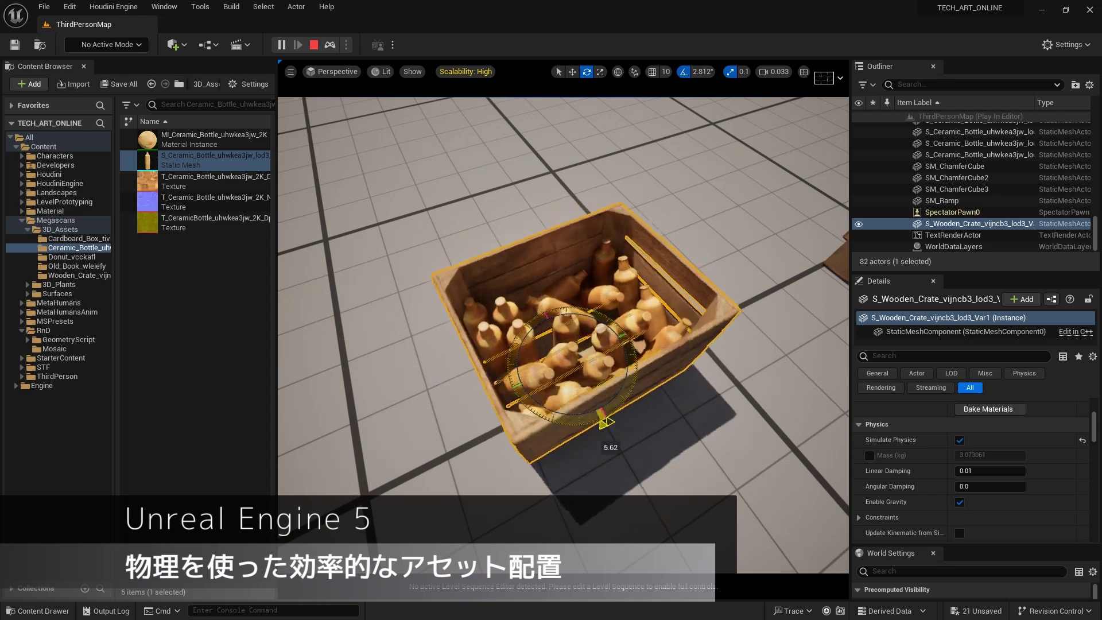
# Shake the crate with the move gizmo so the bottles tumble, then stop simulating.
pyautogui.press('w')
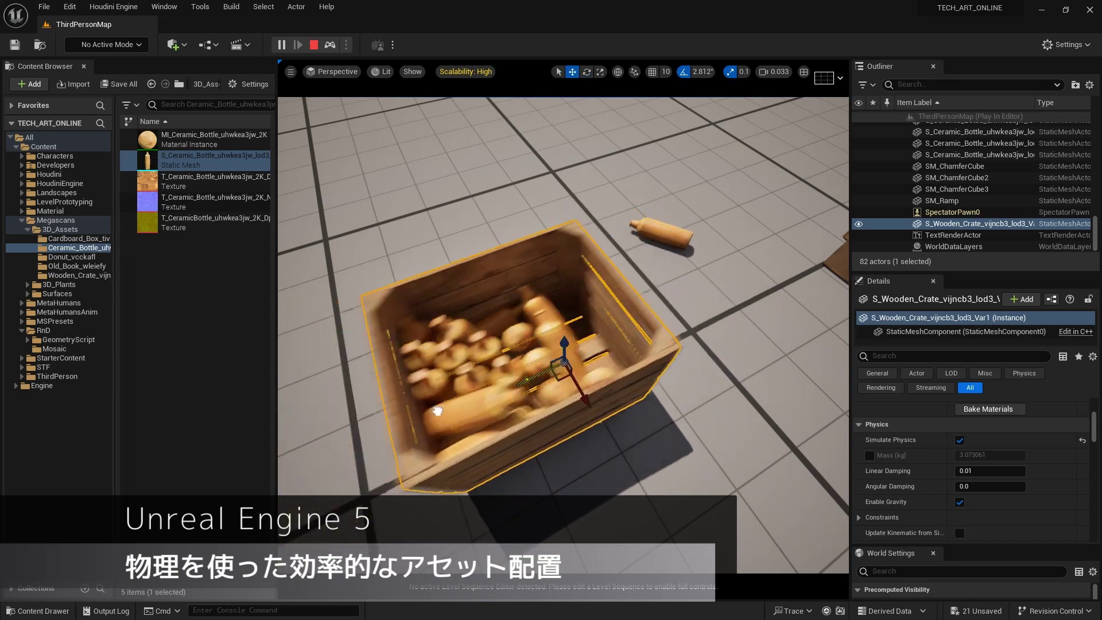
pyautogui.moveTo(482, 392); pyautogui.dragTo(501, 262)
pyautogui.moveTo(500, 262); pyautogui.dragTo(501, 261, button='right')
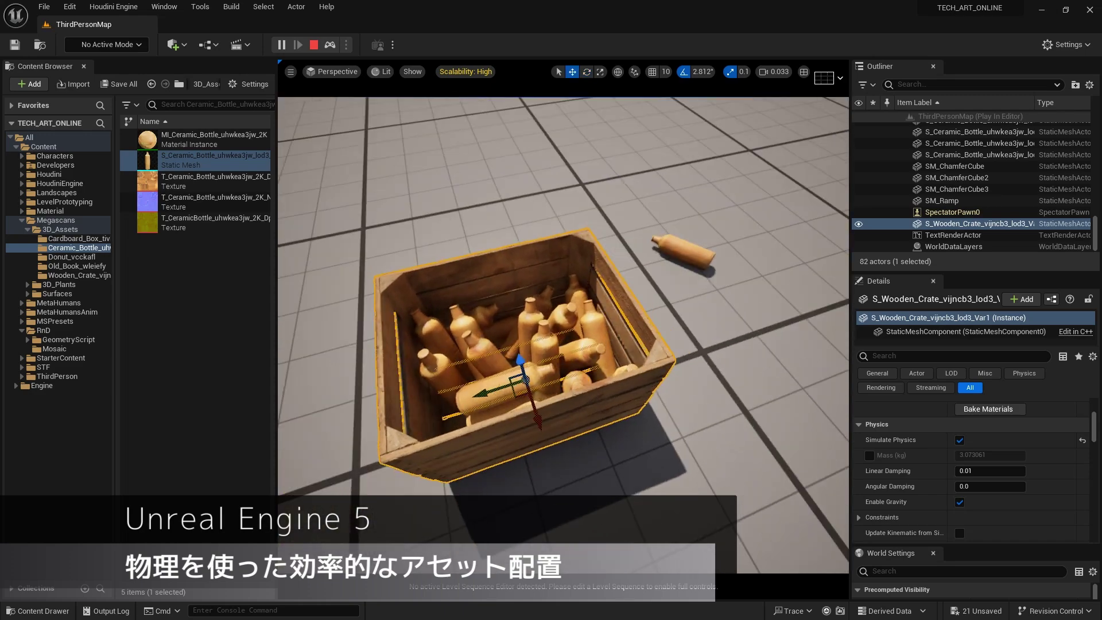
pyautogui.click(314, 51)
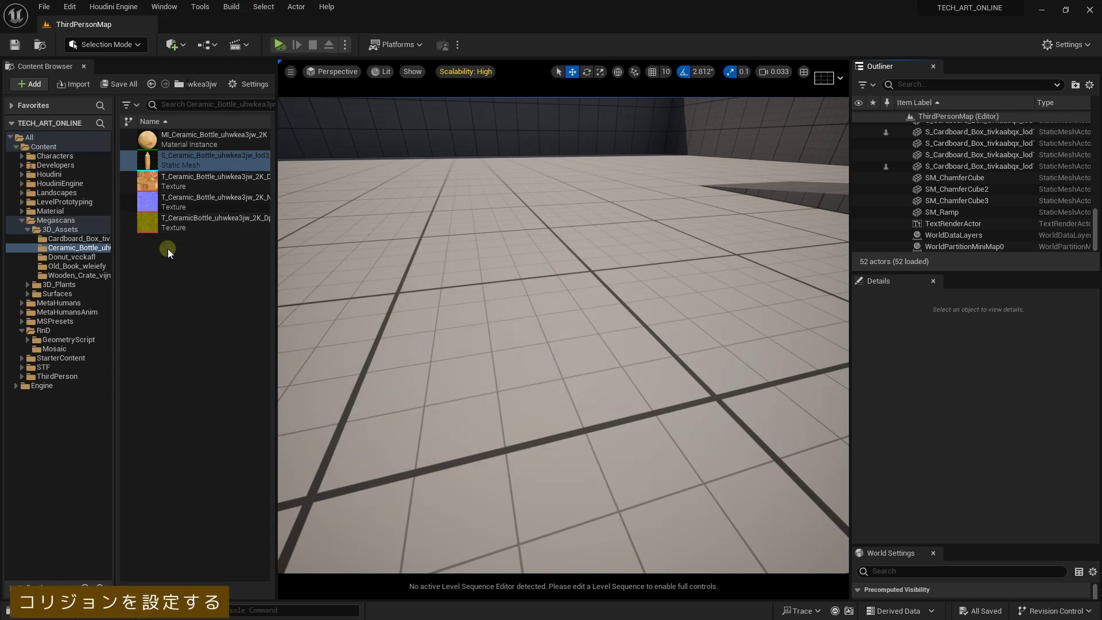
# Drag S_Wooden_Crate from the Wooden_Crate folder onto the floor and frame it.
pyautogui.click(75, 275)
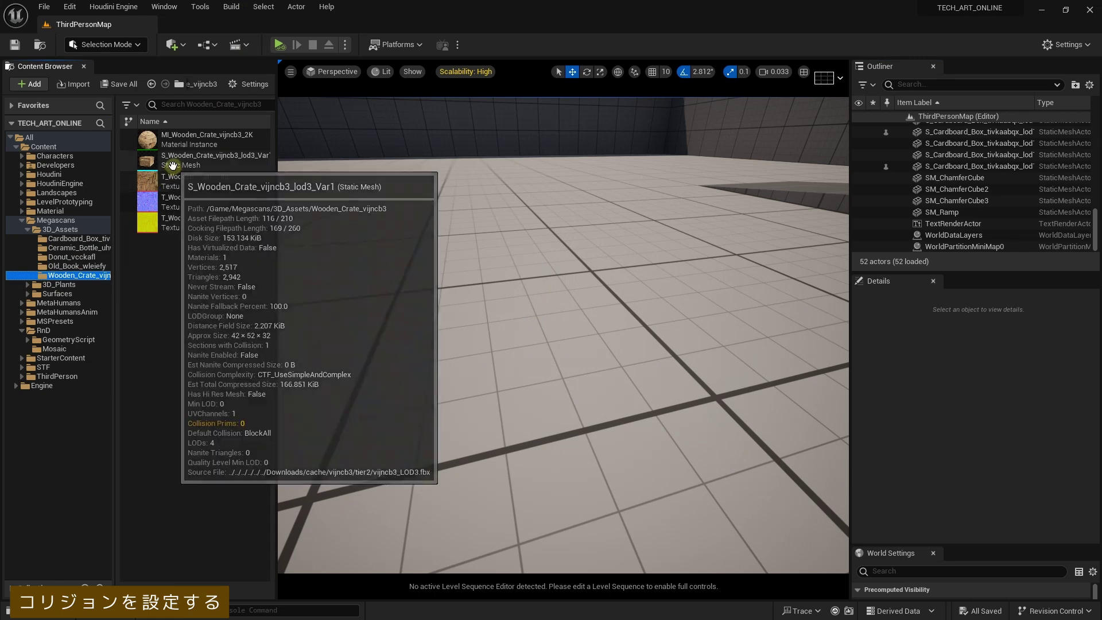
pyautogui.moveTo(147, 161)
pyautogui.mouseDown()
pyautogui.moveTo(510, 359)
pyautogui.moveTo(556, 340)
pyautogui.mouseUp()
pyautogui.press('f')
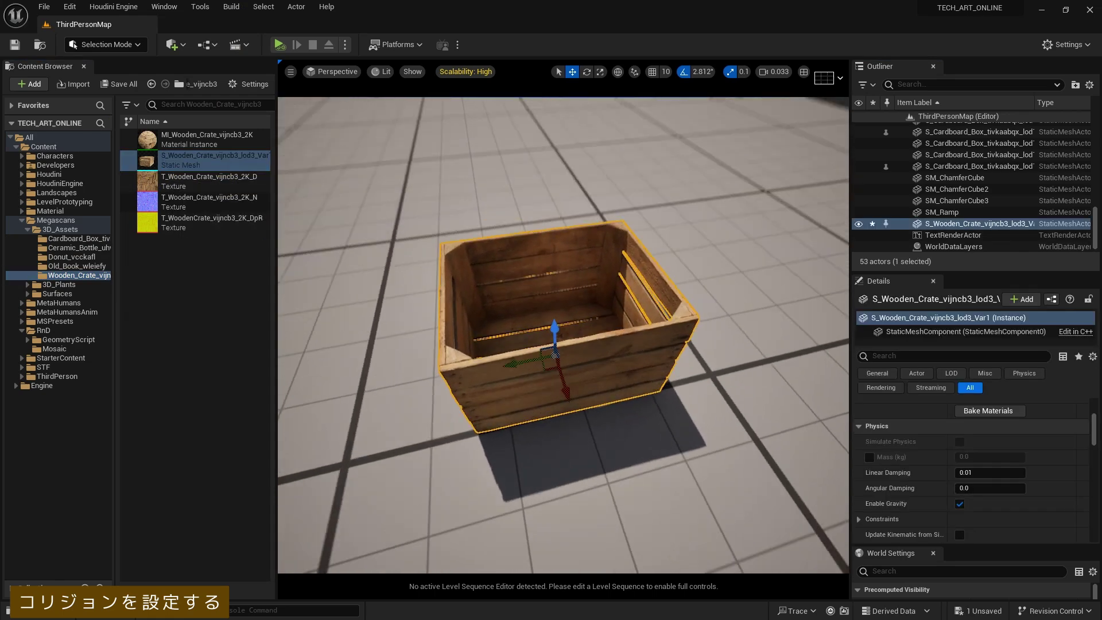
# Place S_Ceramic_Bottle from Ceramic_Bottle inside the crate and frame the view on it.
pyautogui.click(103, 247)
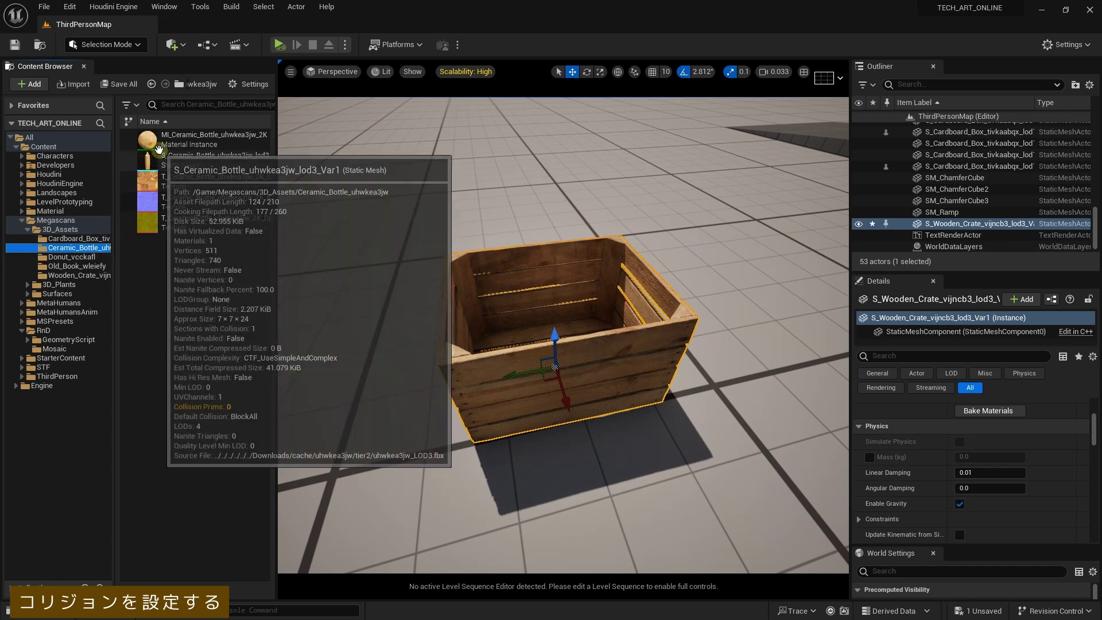
pyautogui.moveTo(147, 161); pyautogui.dragTo(498, 334)
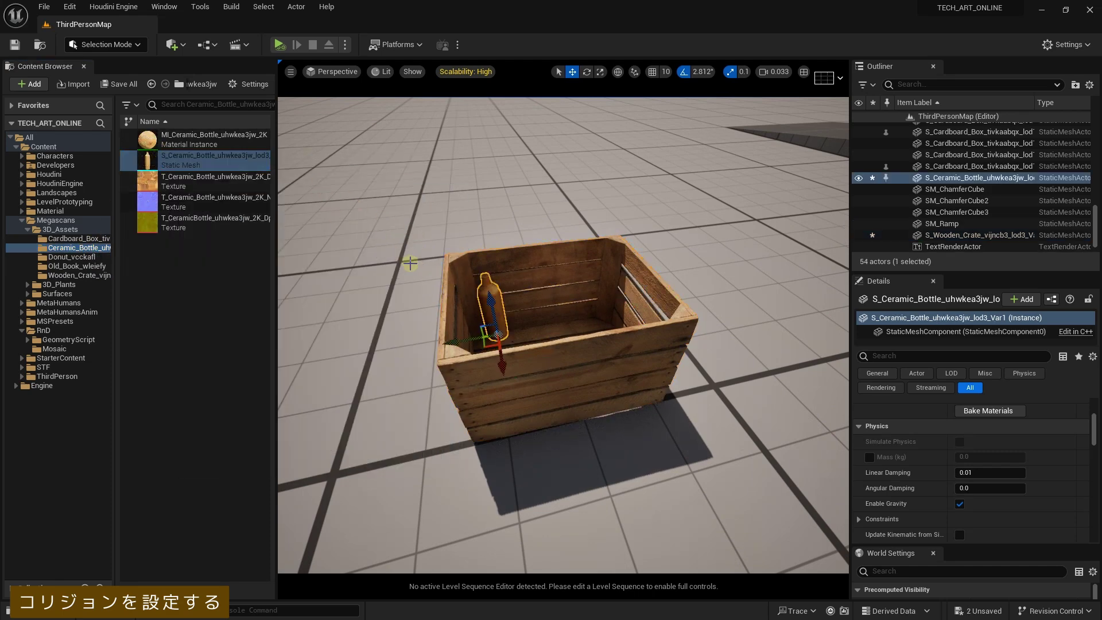
pyautogui.press('f')
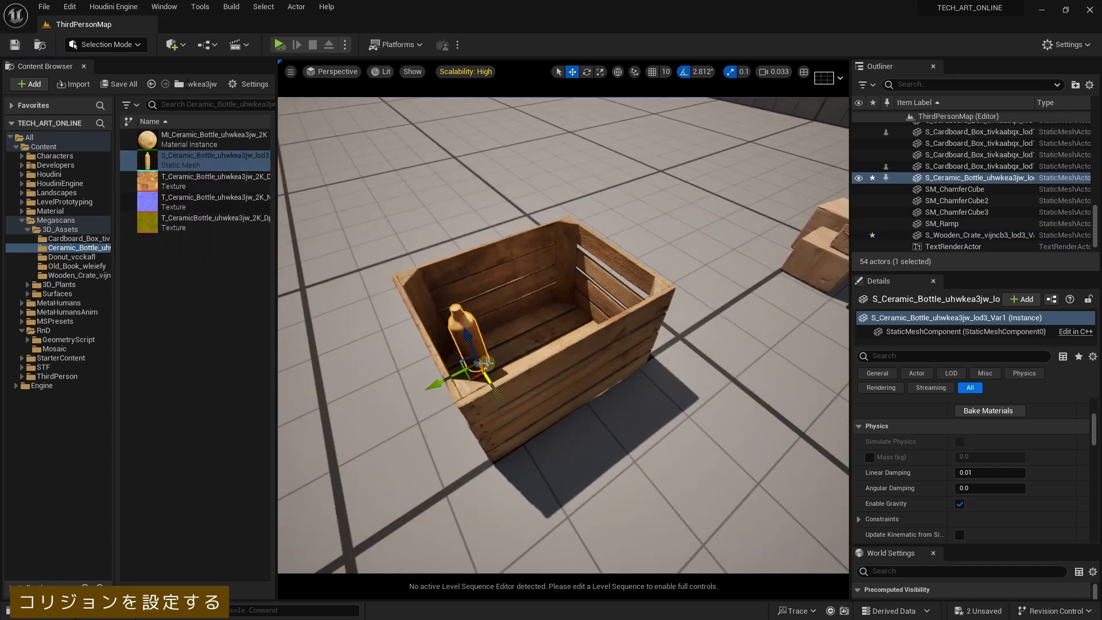
pyautogui.keyDown('alt'); pyautogui.moveTo(465, 315); pyautogui.dragTo(482, 270); pyautogui.keyUp('alt')
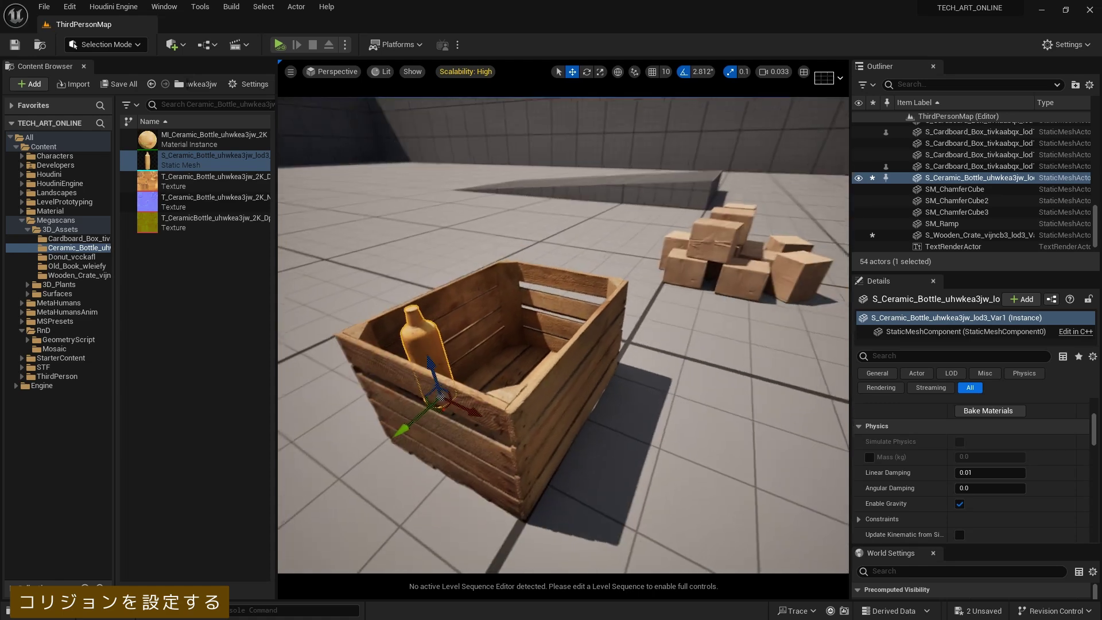
pyautogui.keyDown('alt'); pyautogui.moveTo(600, 247); pyautogui.dragTo(604, 245); pyautogui.keyUp('alt')
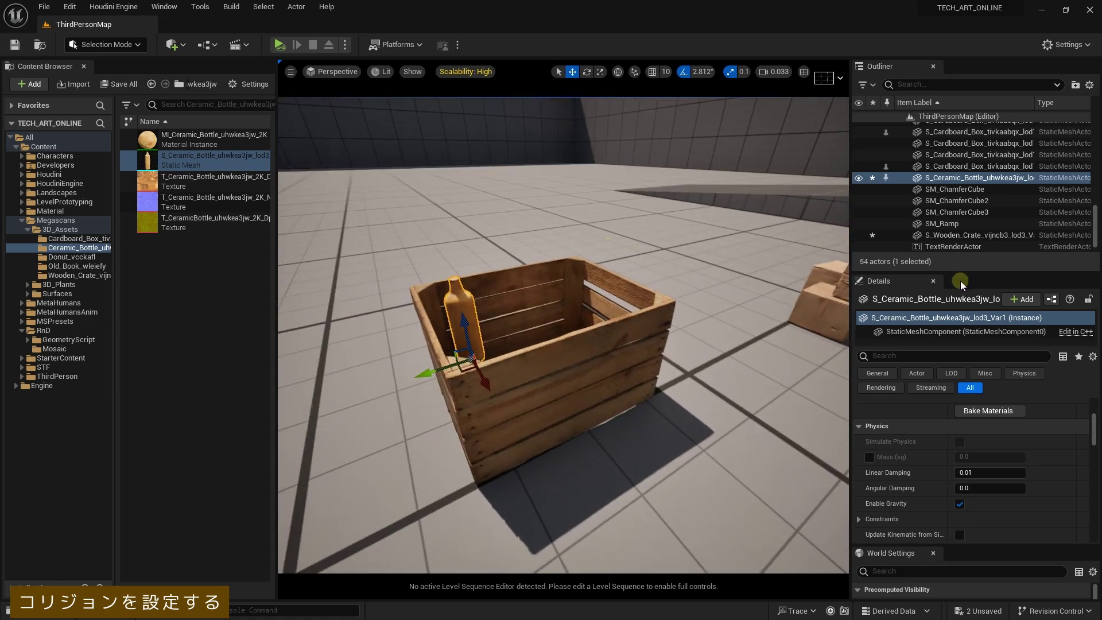
pyautogui.moveTo(962, 284); pyautogui.dragTo(918, 194)
pyautogui.moveTo(701, 207)
pyautogui.keyDown('alt'); pyautogui.mouseDown()
pyautogui.moveTo(711, 203)
pyautogui.moveTo(715, 218)
pyautogui.mouseUp(); pyautogui.keyUp('alt')
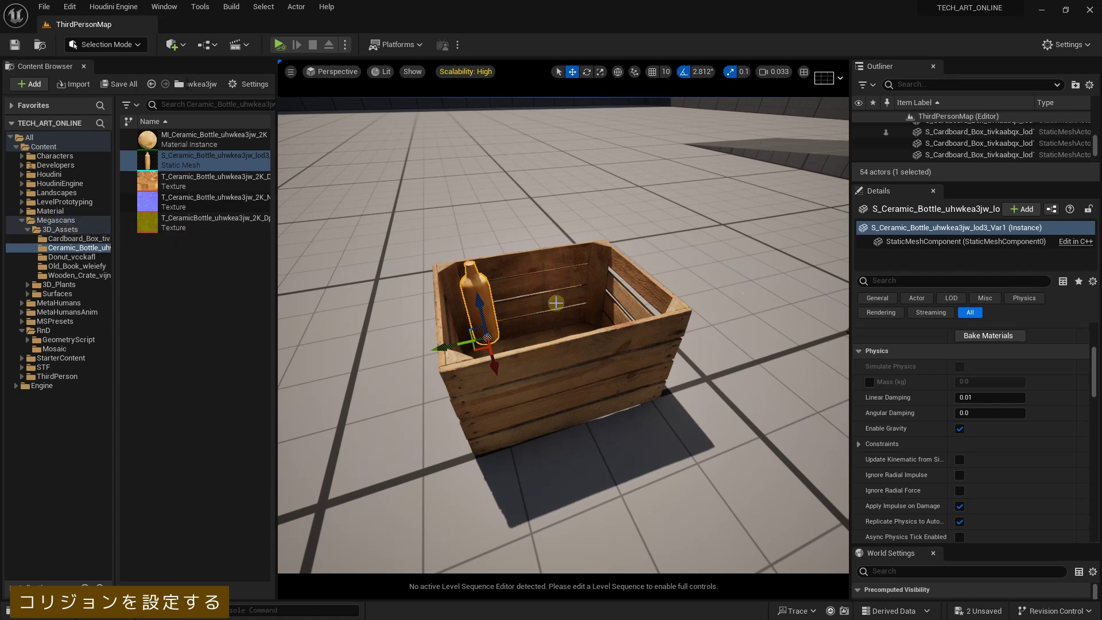
pyautogui.scroll(2, 918, 456)
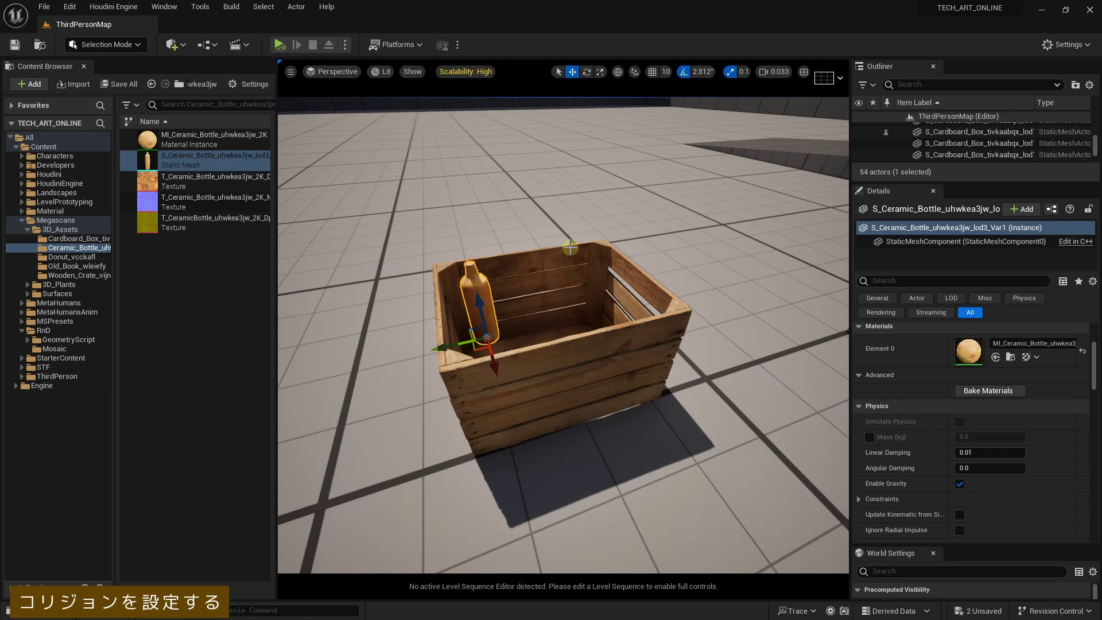
# Select the crate and pick its S_Wooden_Crate mesh in the Content Browser.
pyautogui.keyDown('alt'); pyautogui.moveTo(570, 247); pyautogui.dragTo(529, 255); pyautogui.keyUp('alt')
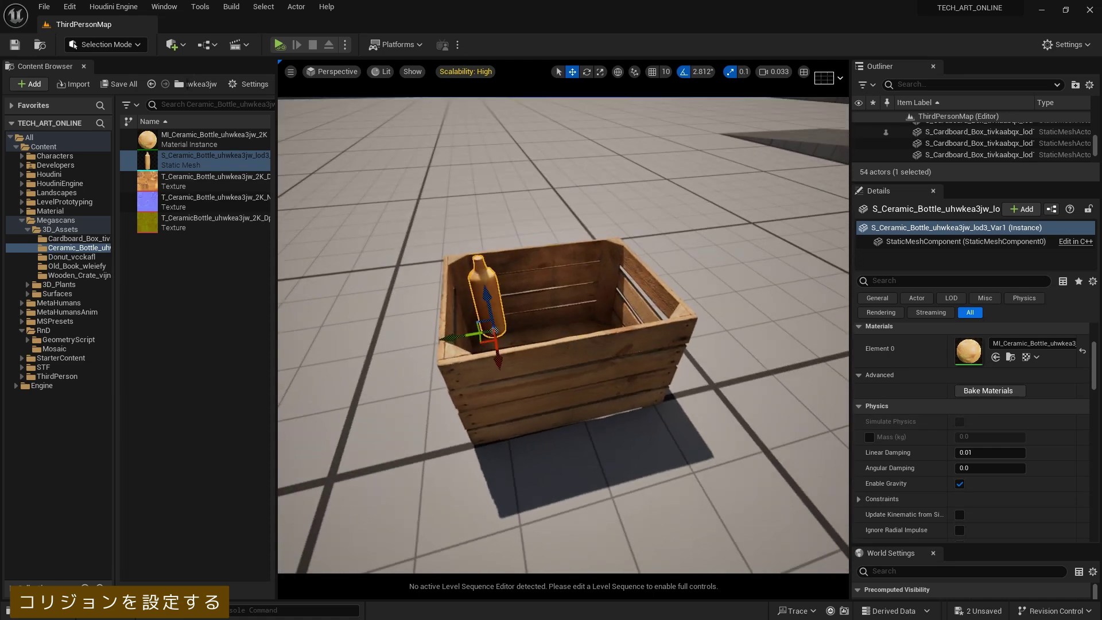
pyautogui.click(573, 330)
pyautogui.click(83, 276)
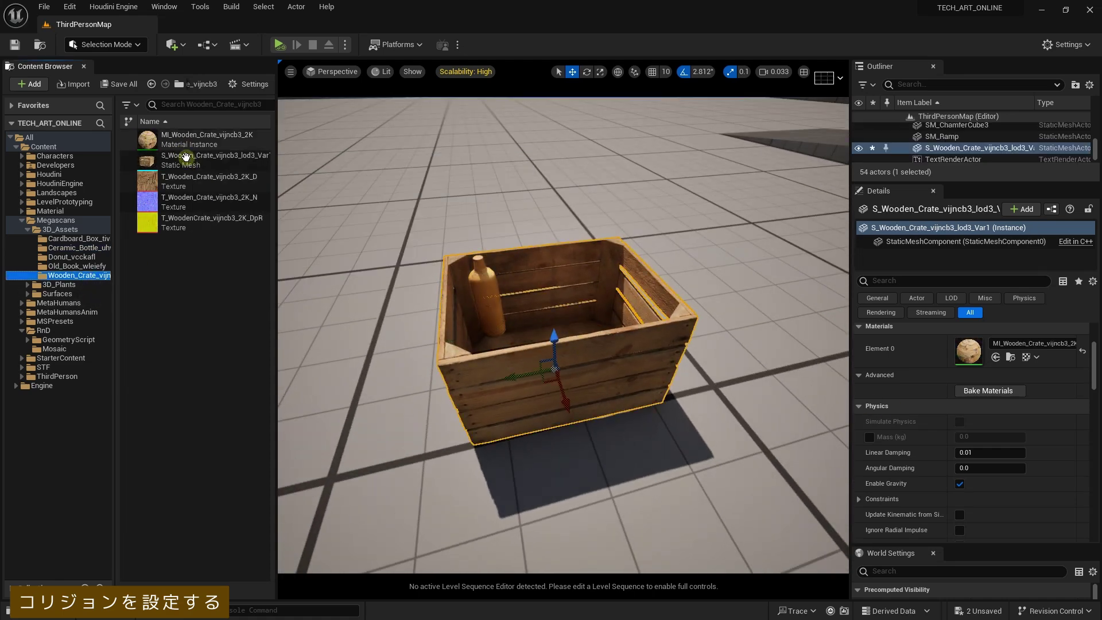
pyautogui.click(145, 163)
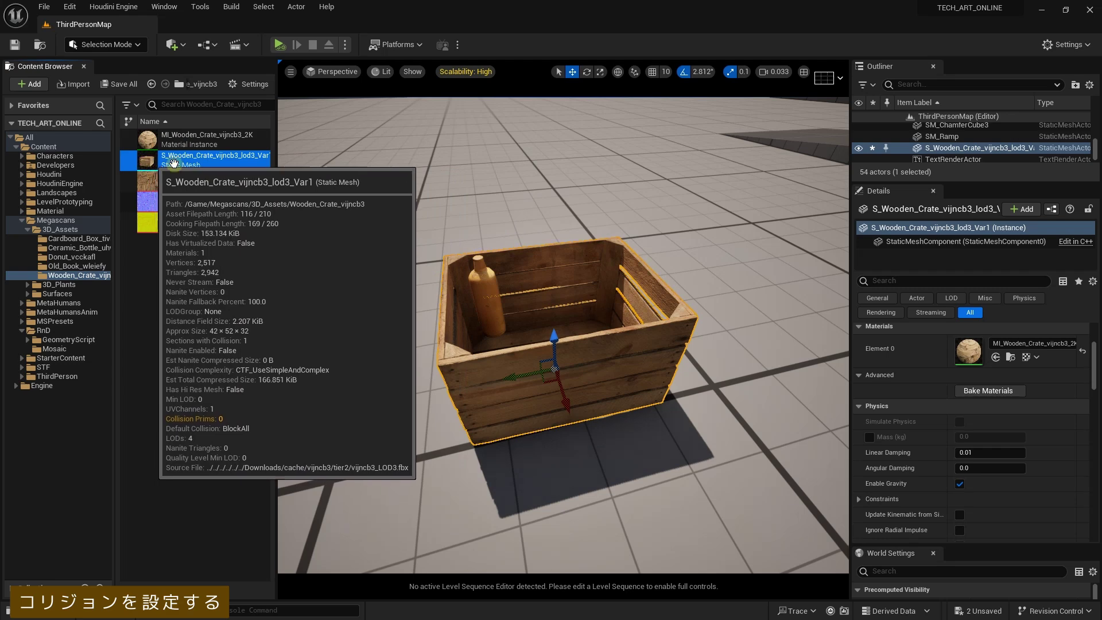
# Open the crate mesh in a maximized mesh editor with Simple Collision shown.
pyautogui.doubleClick(170, 164)
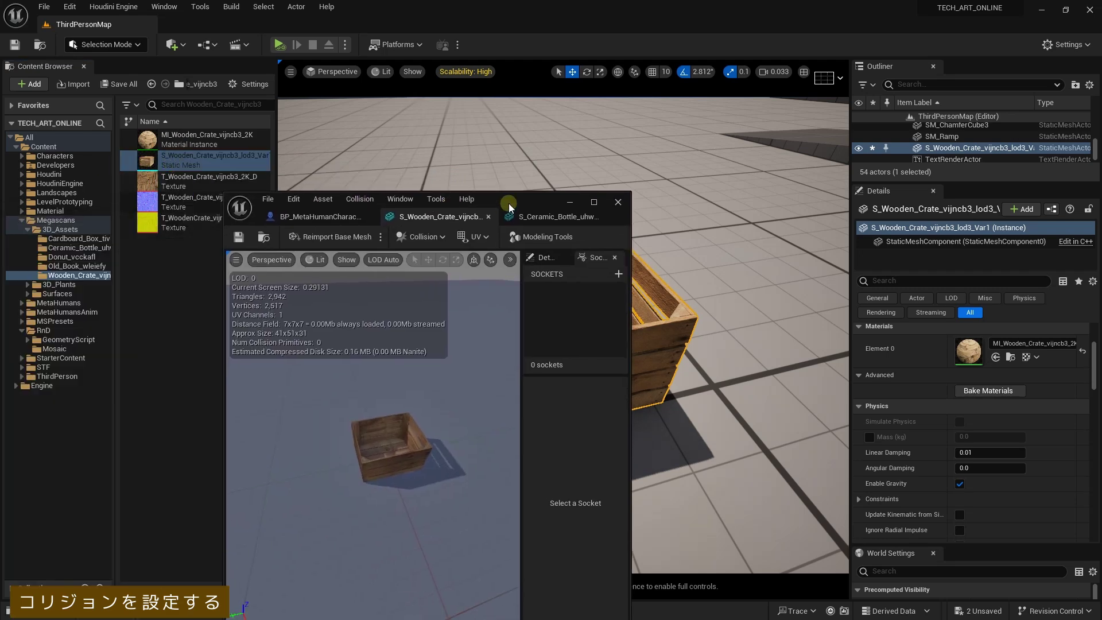
pyautogui.doubleClick(509, 202)
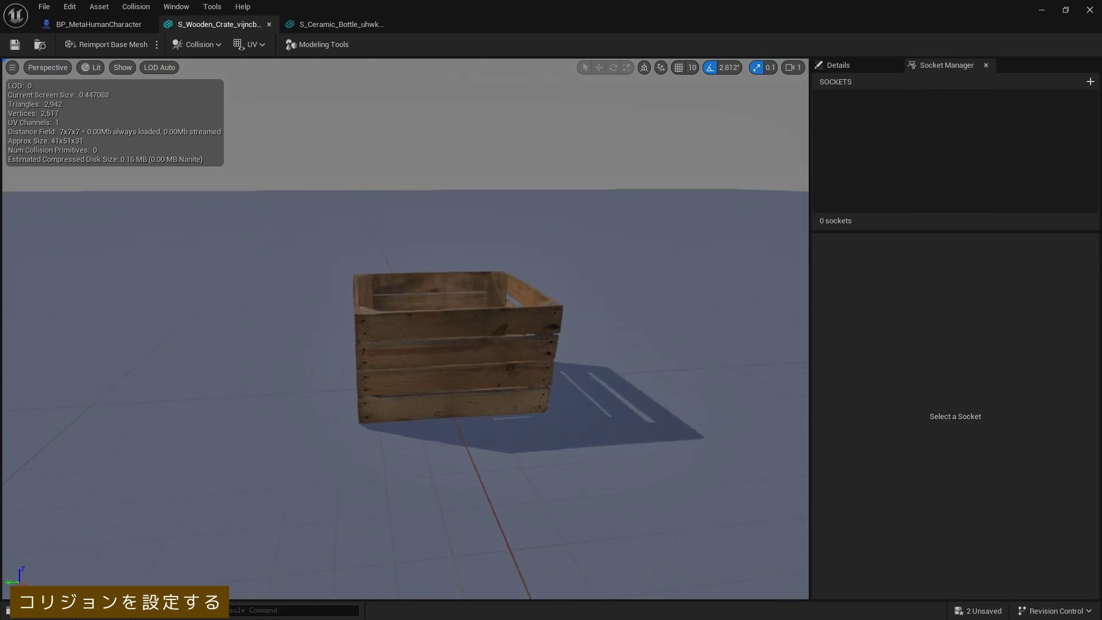
pyautogui.moveTo(402, 345); pyautogui.dragTo(402, 437)
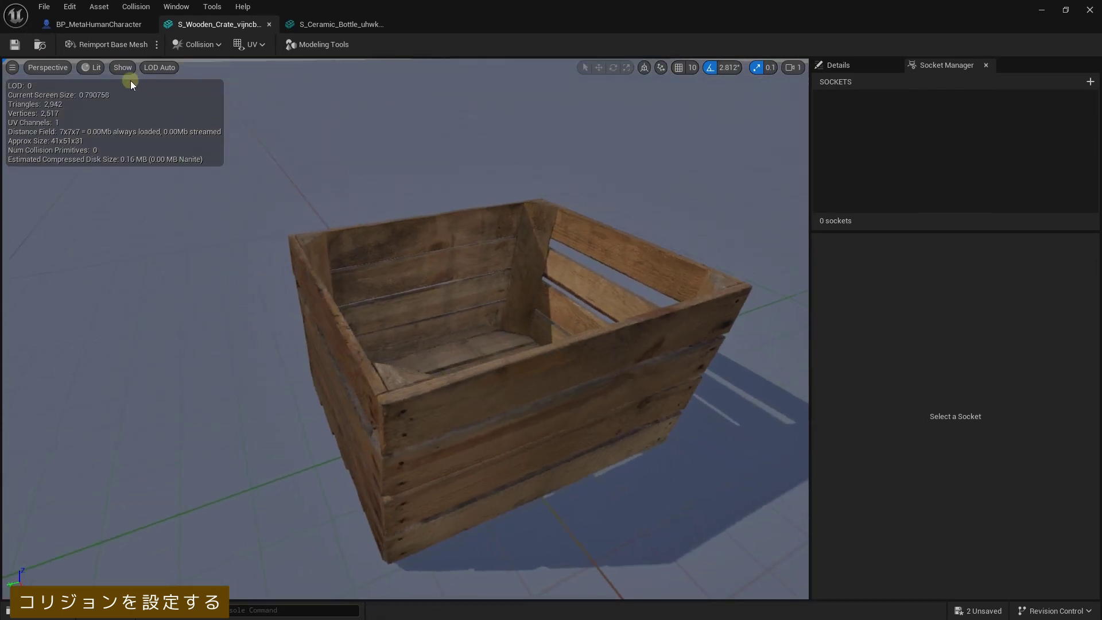
pyautogui.click(125, 69)
pyautogui.click(167, 232)
pyautogui.click(123, 68)
pyautogui.click(153, 232)
pyautogui.moveTo(388, 207); pyautogui.dragTo(413, 208)
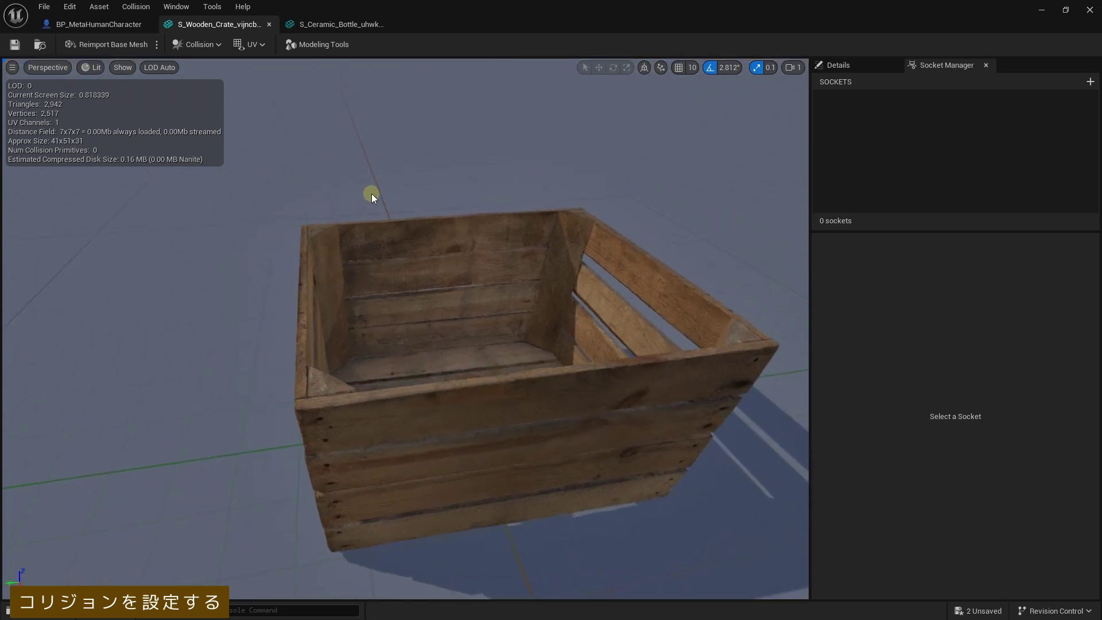
# Add a Box Simplified Collision, then scale it and move it down to the crate's base.
pyautogui.click(191, 44)
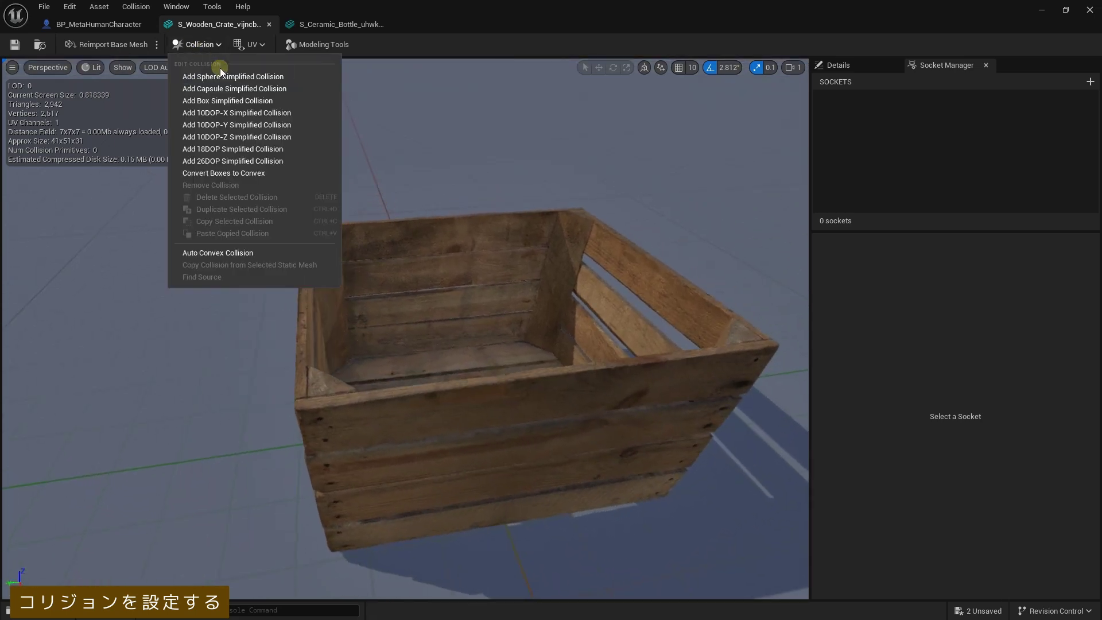
pyautogui.click(222, 105)
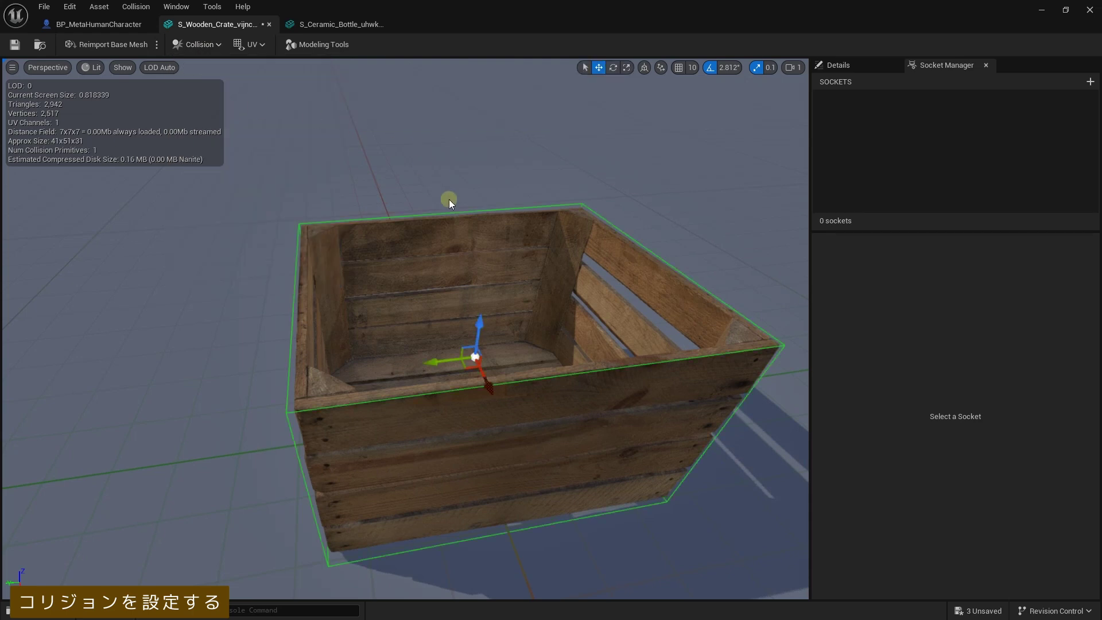
pyautogui.moveTo(449, 199); pyautogui.dragTo(449, 172)
pyautogui.scroll(-5, 479, 340)
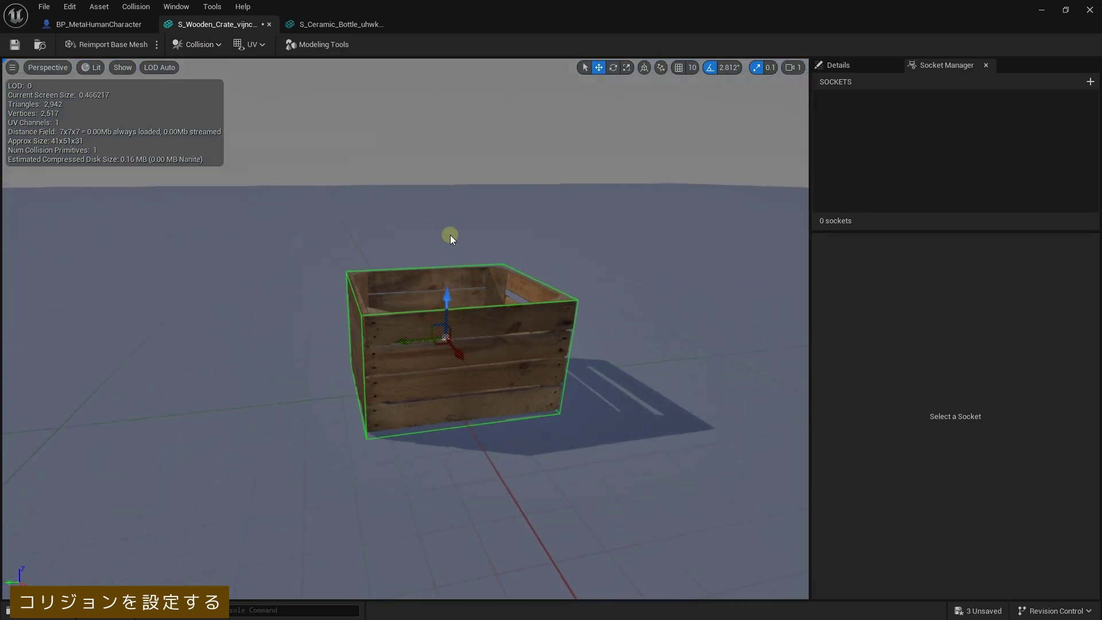
pyautogui.press('r')
pyautogui.press('w')
pyautogui.moveTo(481, 333)
pyautogui.mouseDown()
pyautogui.moveTo(481, 302)
pyautogui.moveTo(443, 347)
pyautogui.mouseUp()
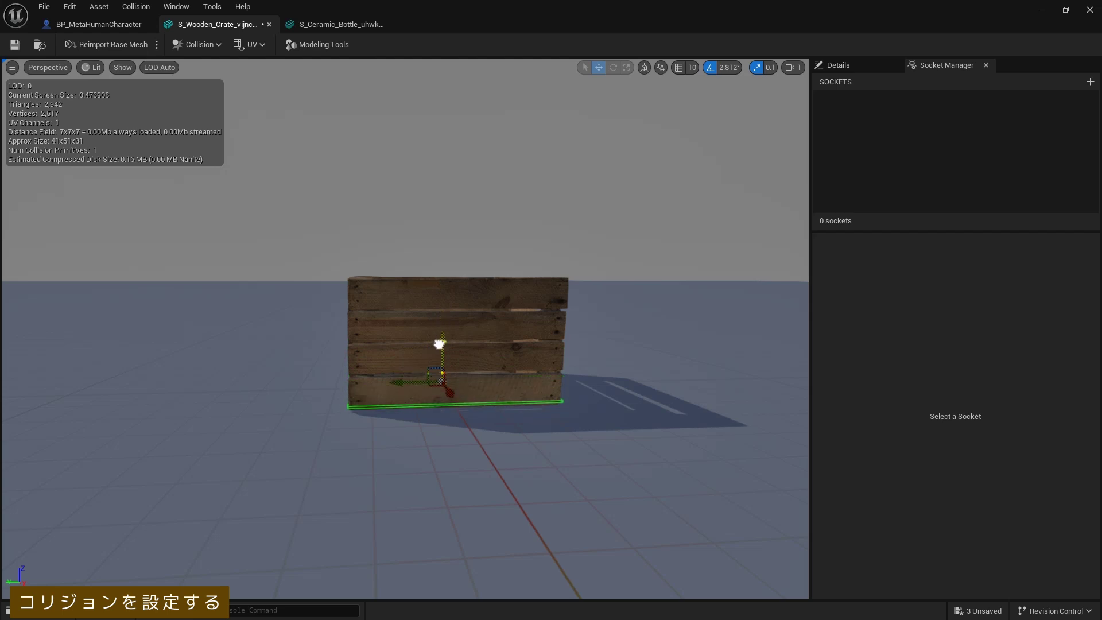
pyautogui.moveTo(466, 295)
pyautogui.mouseDown()
pyautogui.moveTo(488, 322)
pyautogui.moveTo(444, 318)
pyautogui.moveTo(452, 271)
pyautogui.moveTo(444, 332)
pyautogui.mouseUp()
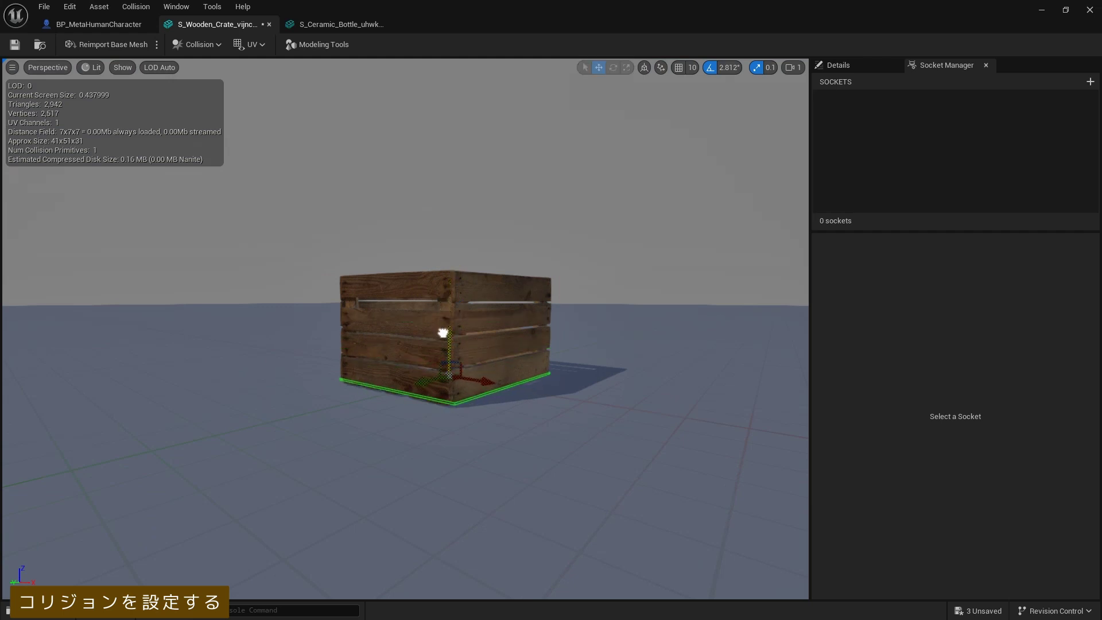
pyautogui.moveTo(456, 234); pyautogui.dragTo(418, 194)
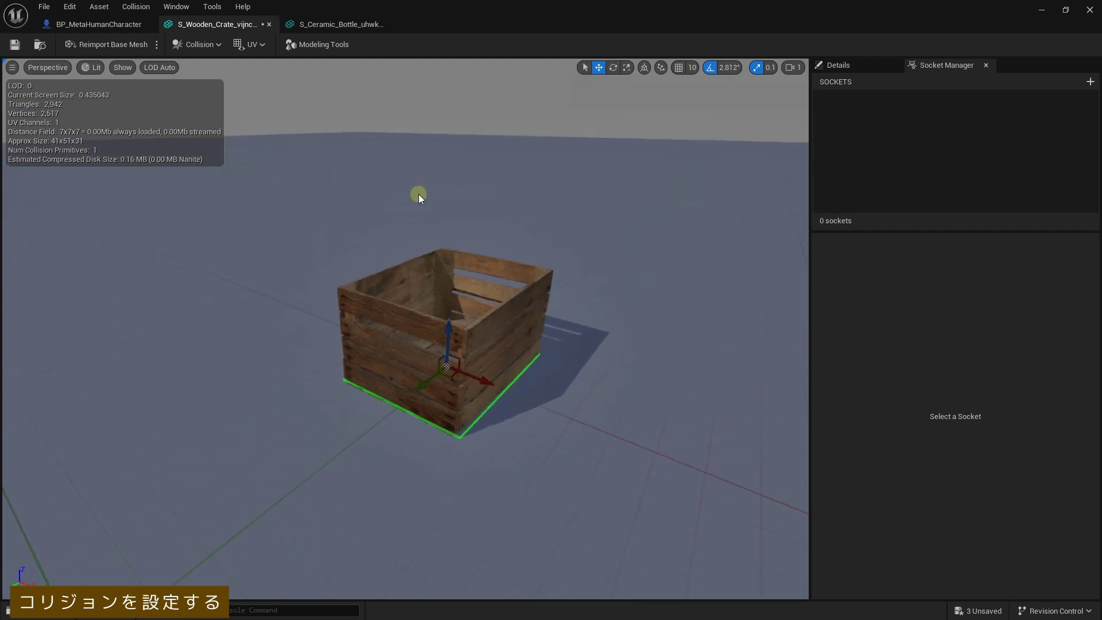
# Add a second box collision and move it along its axis onto a crate wall.
pyautogui.click(193, 51)
pyautogui.click(253, 102)
pyautogui.scroll(1, 495, 229)
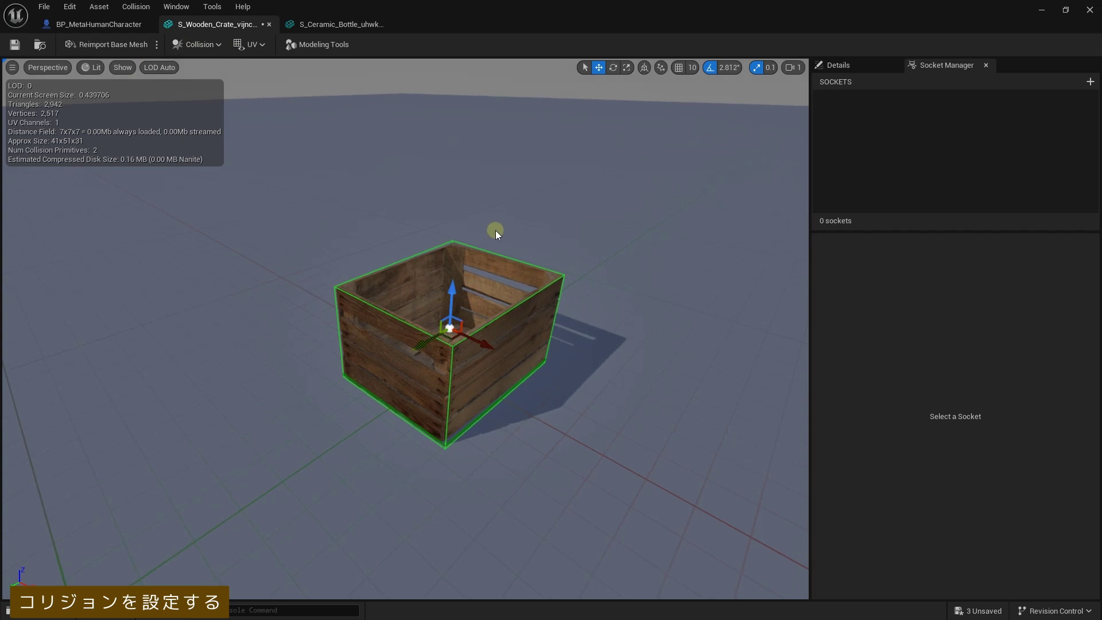
pyautogui.moveTo(494, 229)
pyautogui.mouseDown()
pyautogui.moveTo(413, 349)
pyautogui.moveTo(489, 332)
pyautogui.mouseUp()
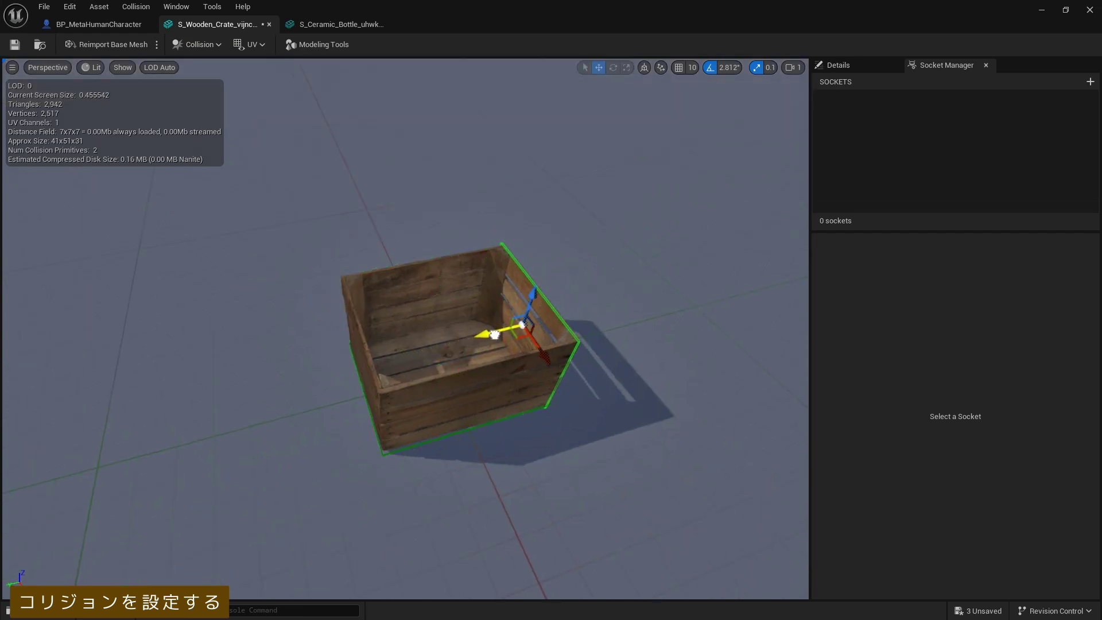
# Add third and fourth box collisions, flattening each into a thin crate wall.
pyautogui.click(198, 44)
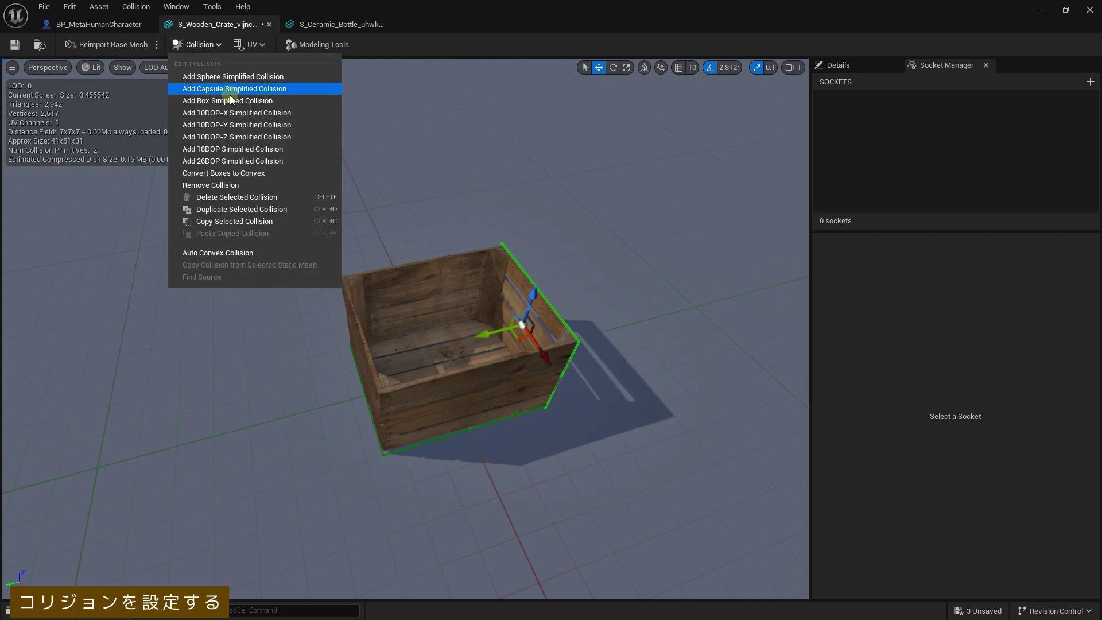
pyautogui.click(233, 92)
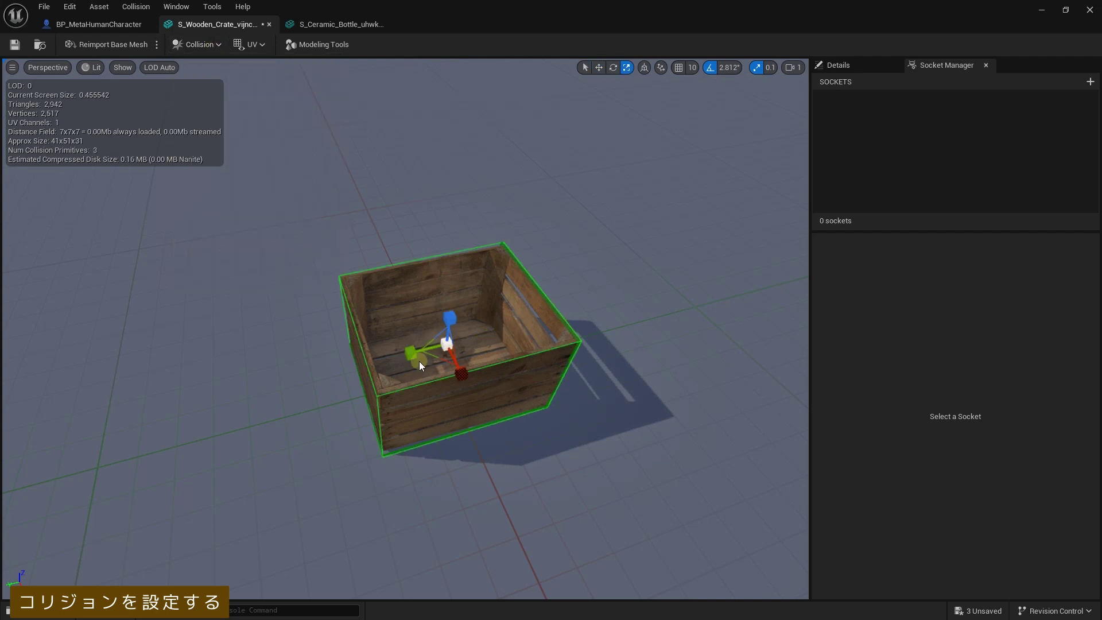
pyautogui.moveTo(431, 349); pyautogui.dragTo(319, 374)
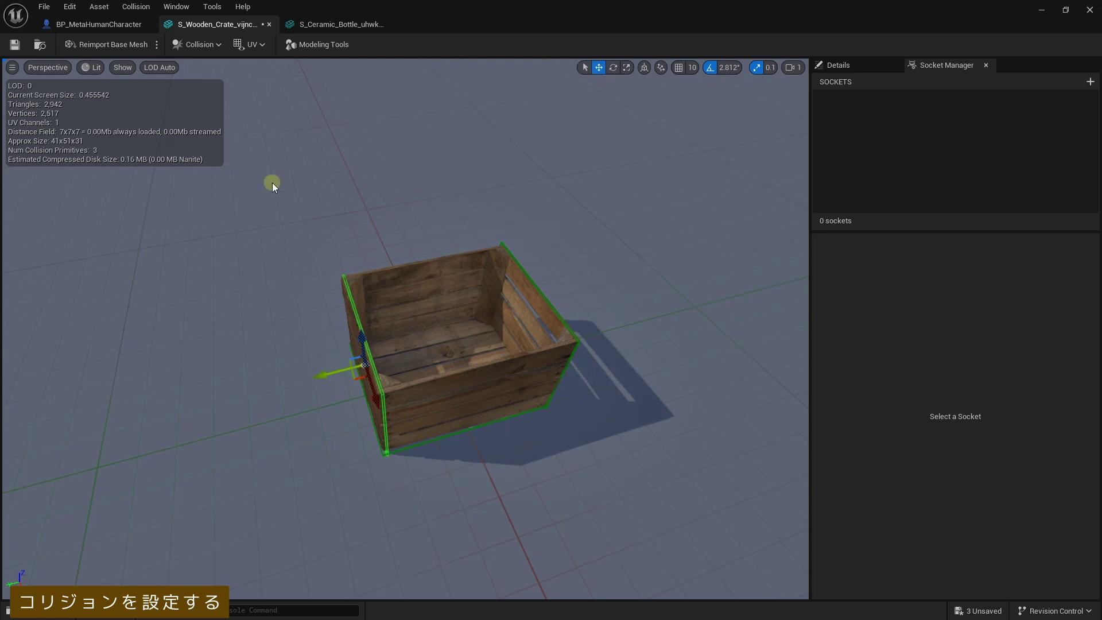
pyautogui.click(187, 46)
pyautogui.click(233, 98)
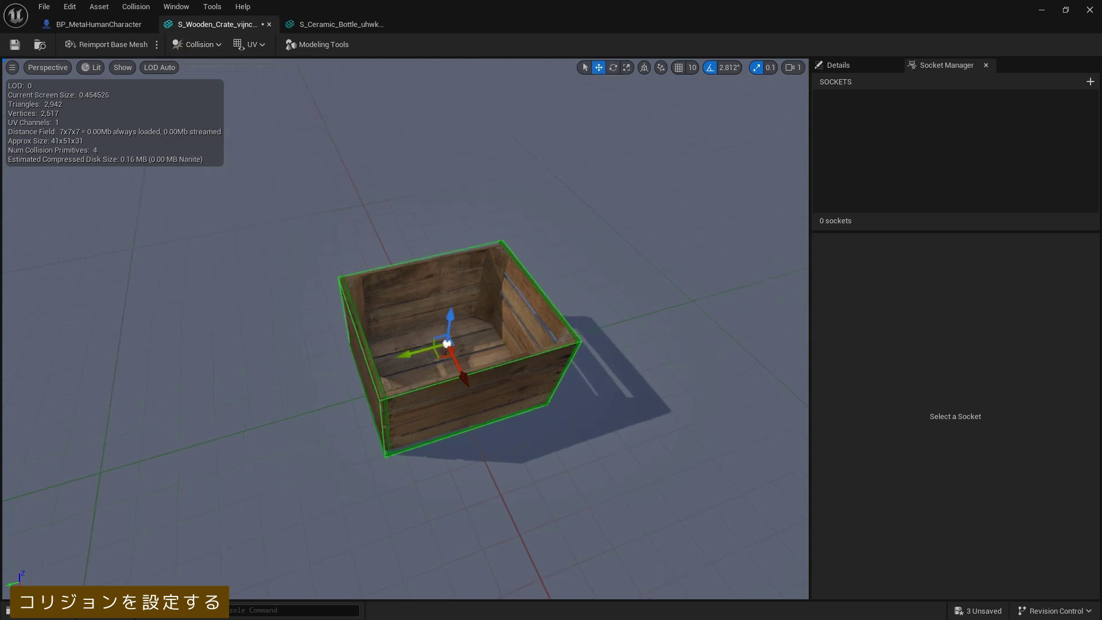
pyautogui.moveTo(402, 207)
pyautogui.mouseDown()
pyautogui.moveTo(457, 231)
pyautogui.moveTo(481, 310)
pyautogui.moveTo(474, 341)
pyautogui.moveTo(546, 369)
pyautogui.mouseUp()
pyautogui.press('r')
pyautogui.press('w')
# Add a fifth thin wall box, save the crate mesh, and switch to S_Ceramic_Bottle.
pyautogui.click(181, 46)
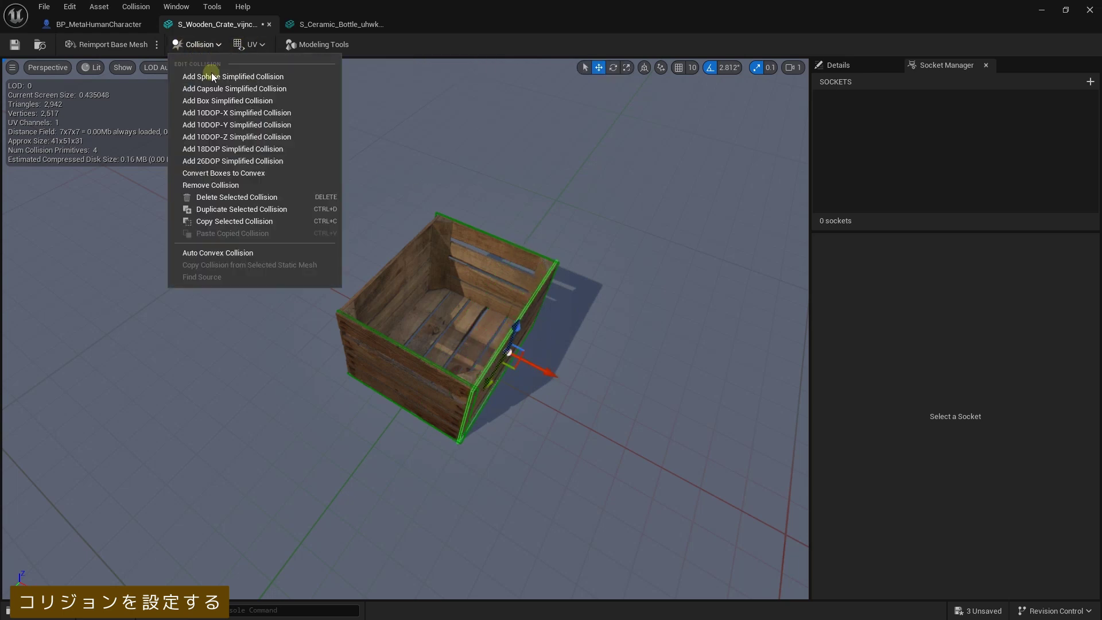
pyautogui.click(213, 101)
pyautogui.press('r')
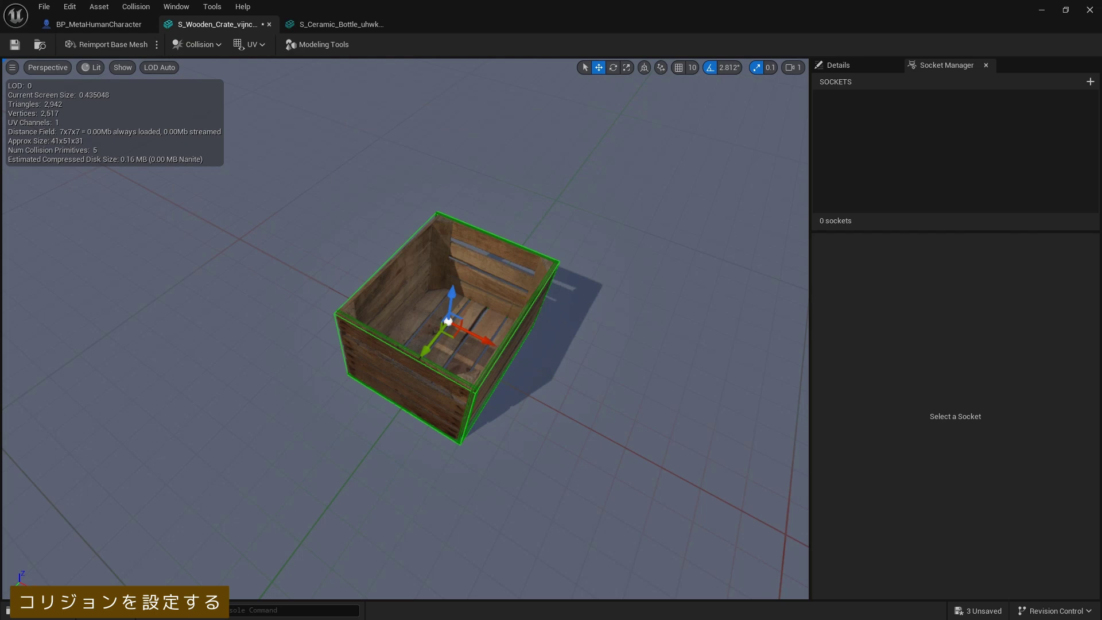
pyautogui.scroll(2, 539, 333)
pyautogui.moveTo(488, 337)
pyautogui.mouseDown()
pyautogui.moveTo(497, 332)
pyautogui.moveTo(417, 315)
pyautogui.moveTo(574, 338)
pyautogui.mouseUp()
pyautogui.press('w')
pyautogui.moveTo(394, 282)
pyautogui.mouseDown()
pyautogui.moveTo(424, 345)
pyautogui.moveTo(520, 270)
pyautogui.mouseUp()
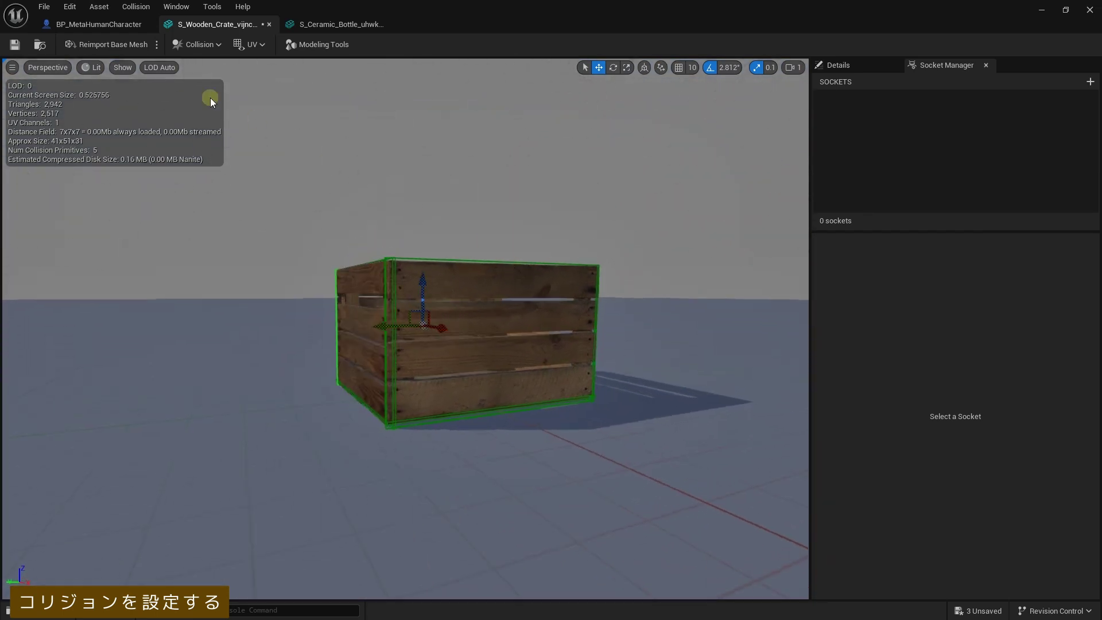
pyautogui.click(12, 46)
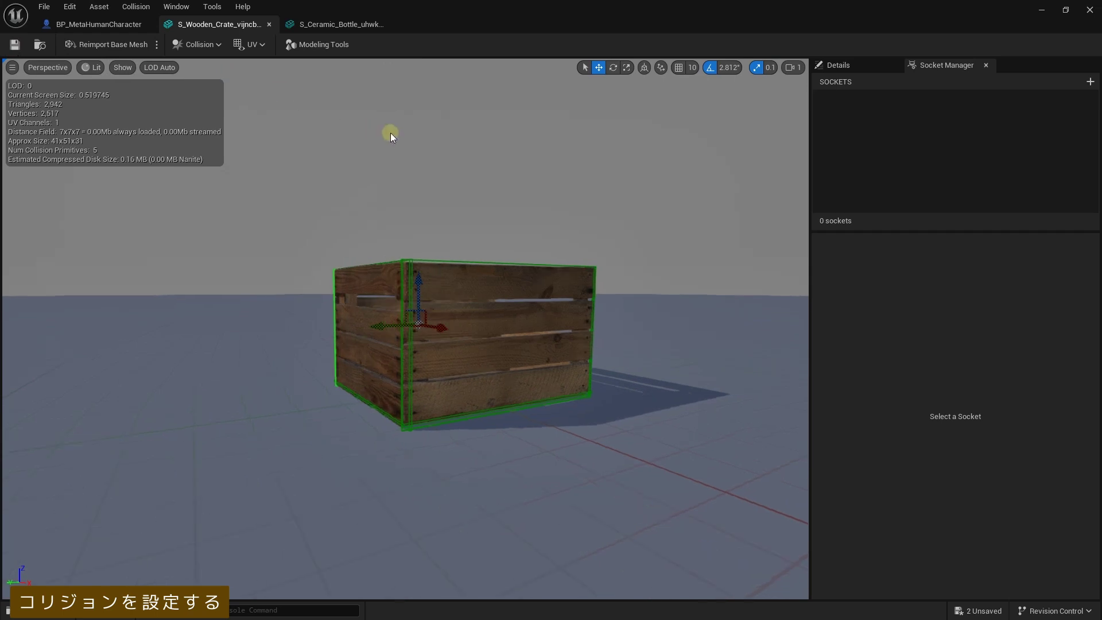
pyautogui.click(329, 28)
# Try a sphere and then a capsule collision on the bottle, deleting each.
pyautogui.moveTo(515, 228)
pyautogui.mouseDown()
pyautogui.moveTo(447, 213)
pyautogui.moveTo(466, 235)
pyautogui.moveTo(442, 236)
pyautogui.mouseUp()
pyautogui.click(198, 45)
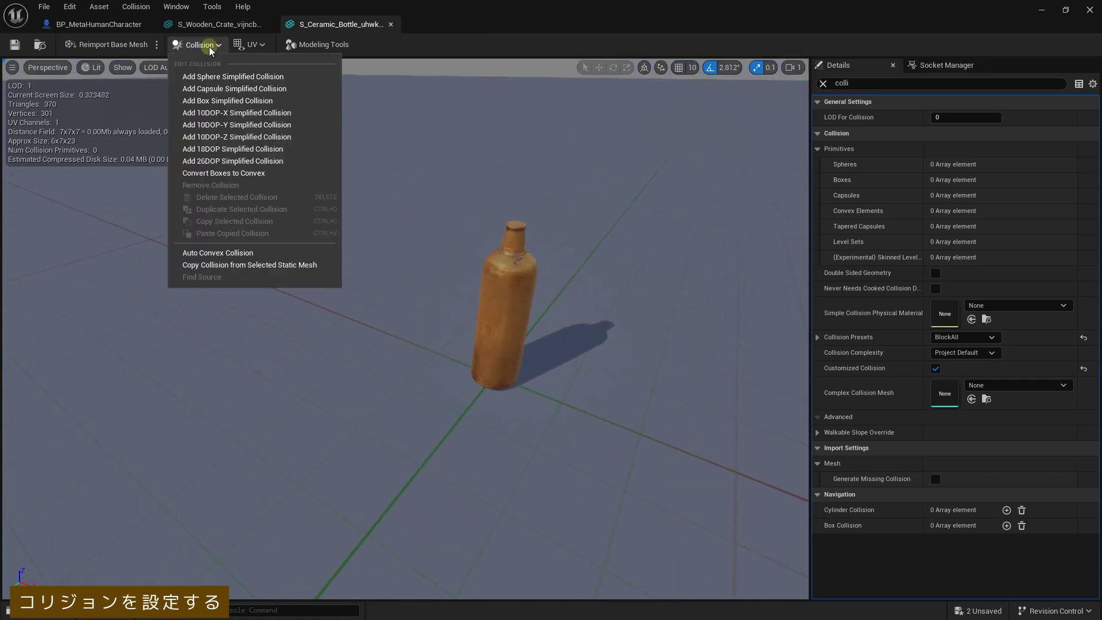
pyautogui.click(233, 76)
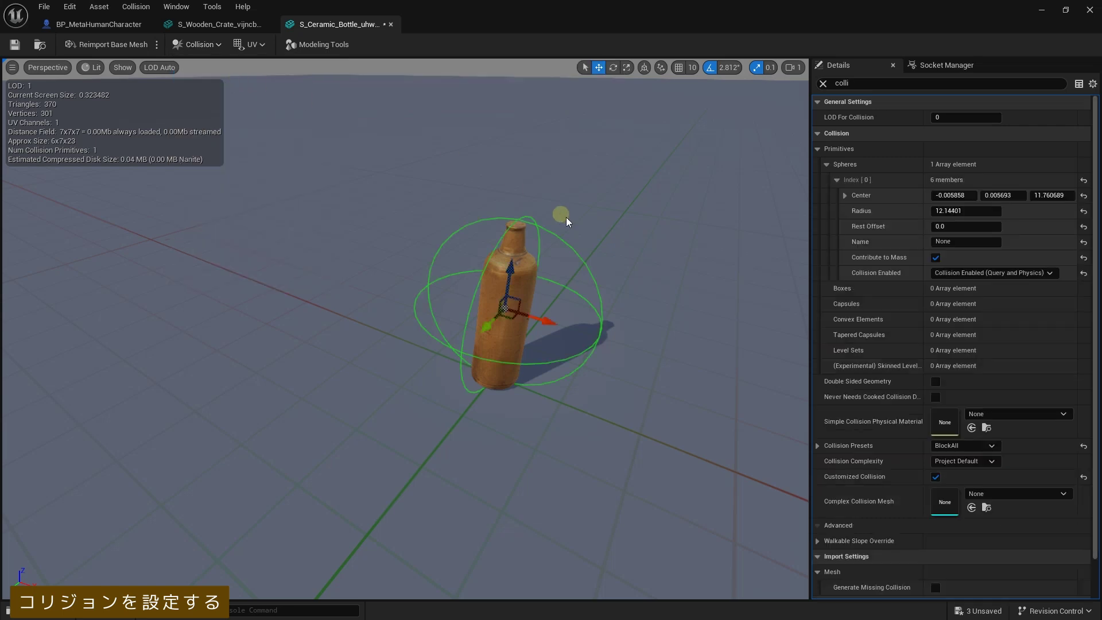
pyautogui.moveTo(584, 243); pyautogui.dragTo(571, 235, button='right')
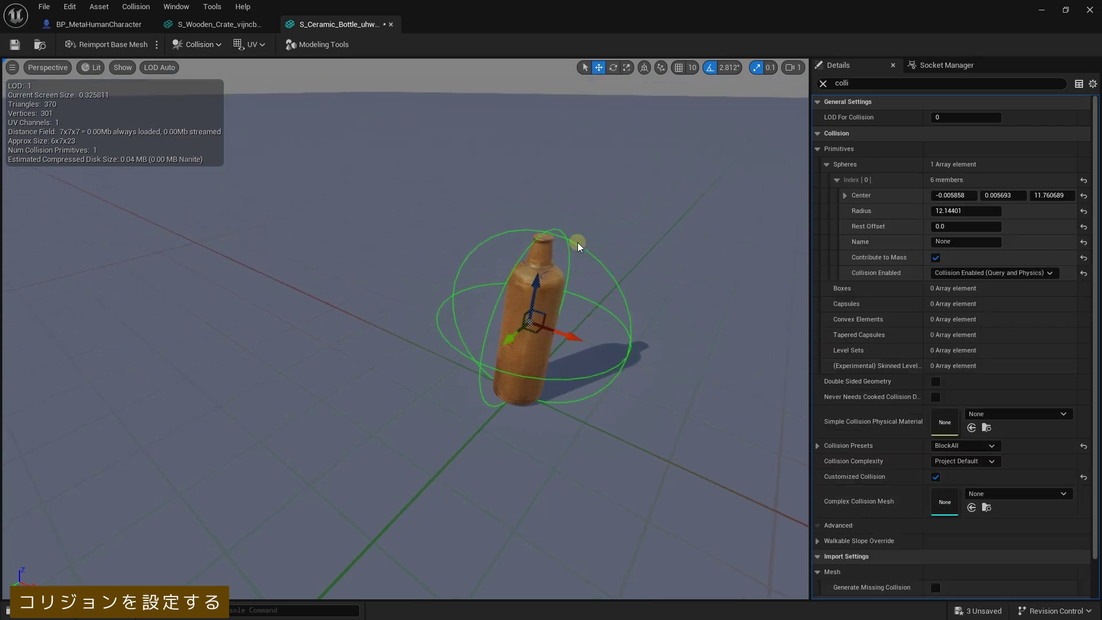
pyautogui.press('Delete')
pyautogui.click(180, 51)
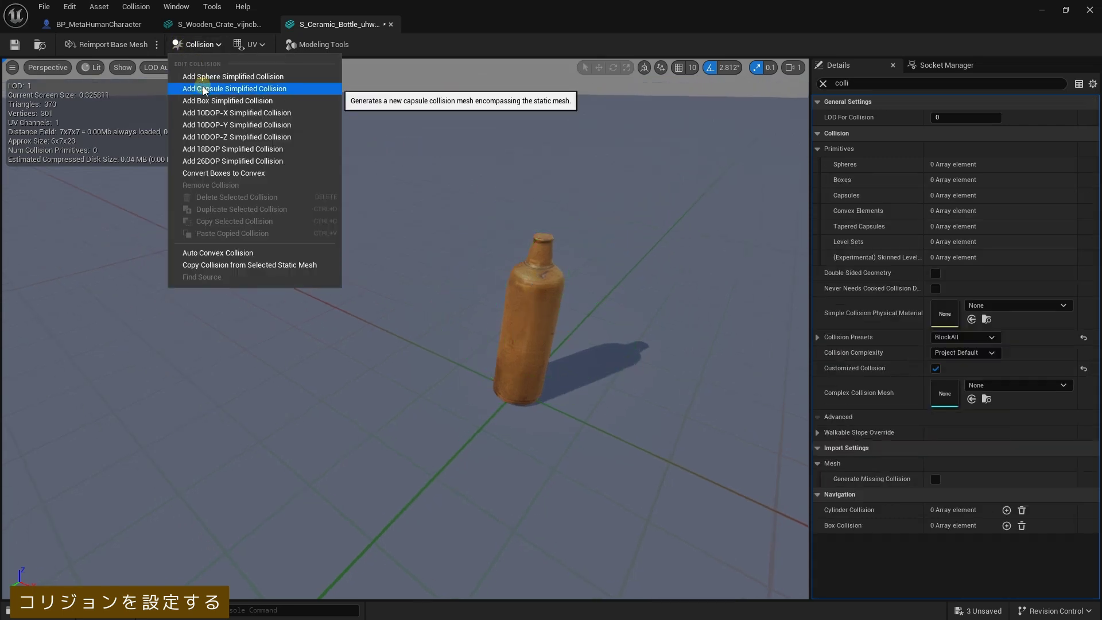
pyautogui.click(224, 92)
pyautogui.moveTo(583, 243); pyautogui.dragTo(568, 229, button='right')
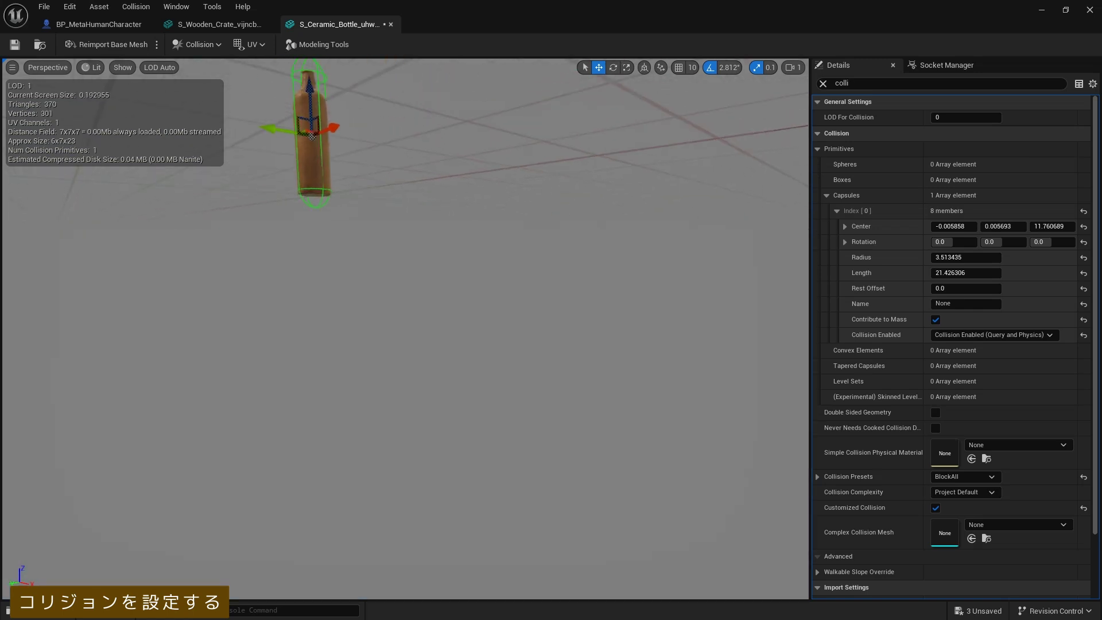
pyautogui.moveTo(304, 195); pyautogui.dragTo(305, 196)
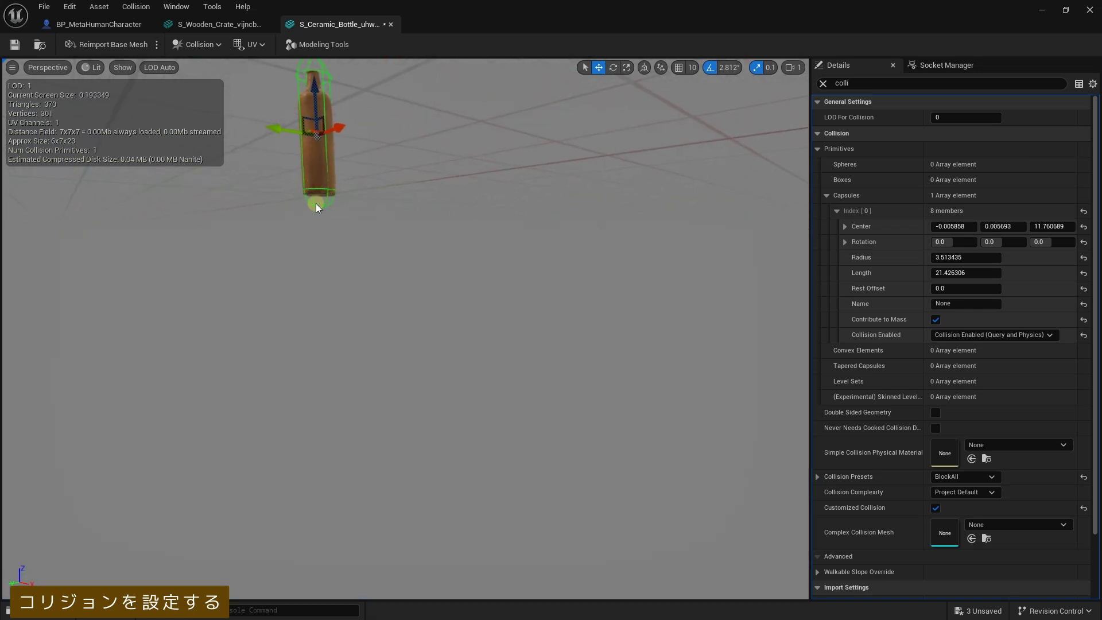
pyautogui.moveTo(284, 203); pyautogui.dragTo(277, 203, button='right')
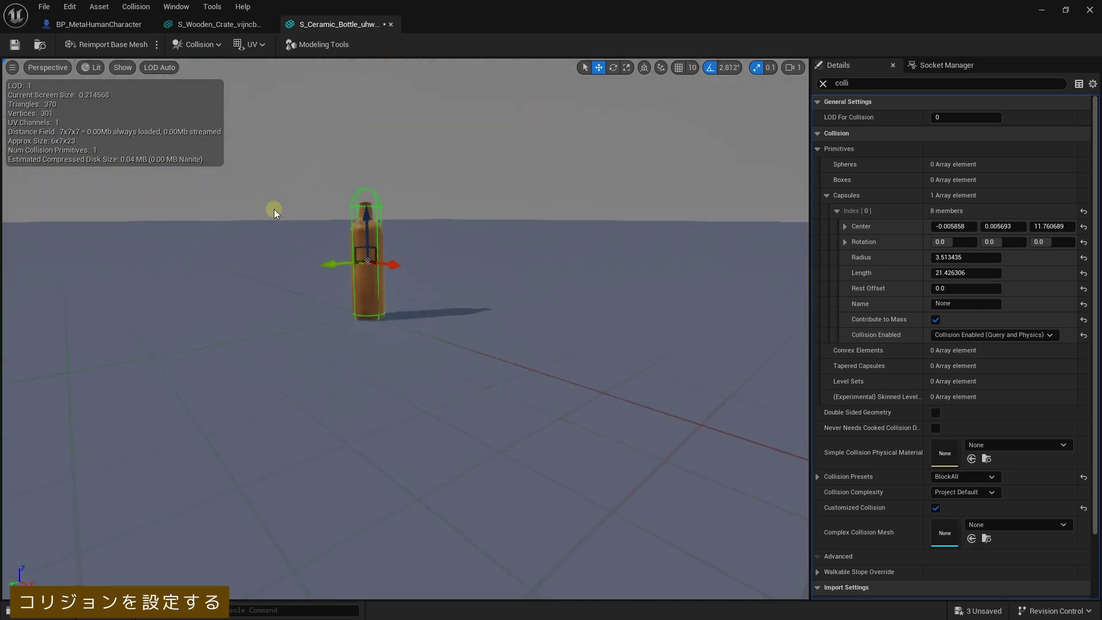
pyautogui.press('Delete')
# Try a box collision on the bottle, then delete it.
pyautogui.click(191, 44)
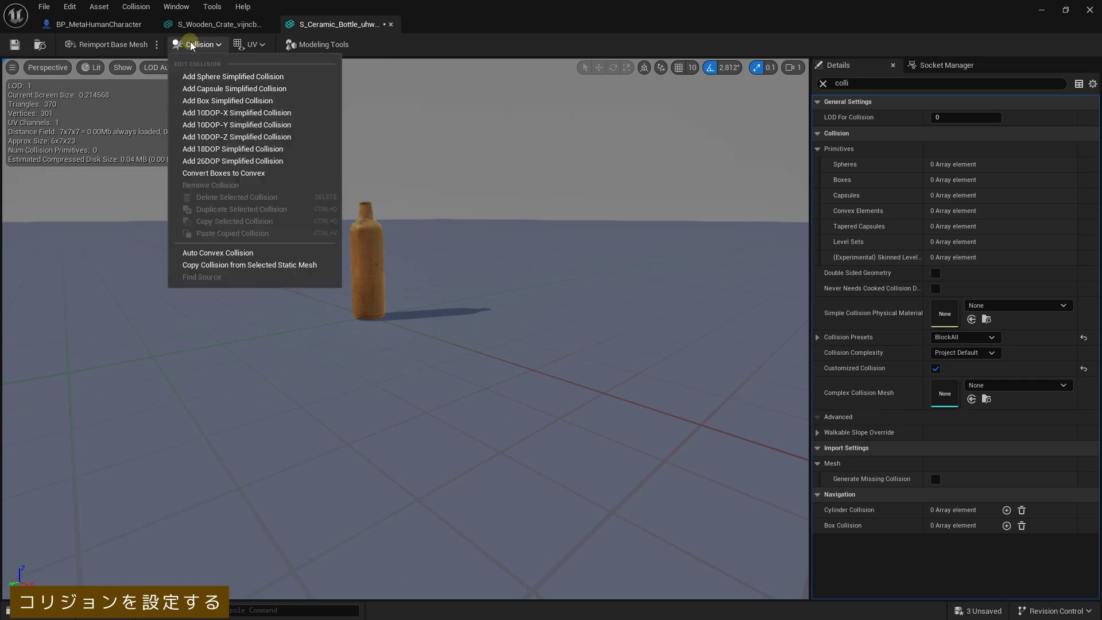
pyautogui.click(236, 102)
pyautogui.moveTo(344, 180)
pyautogui.mouseDown(button='right')
pyautogui.moveTo(341, 188)
pyautogui.moveTo(457, 204)
pyautogui.mouseUp(button='right')
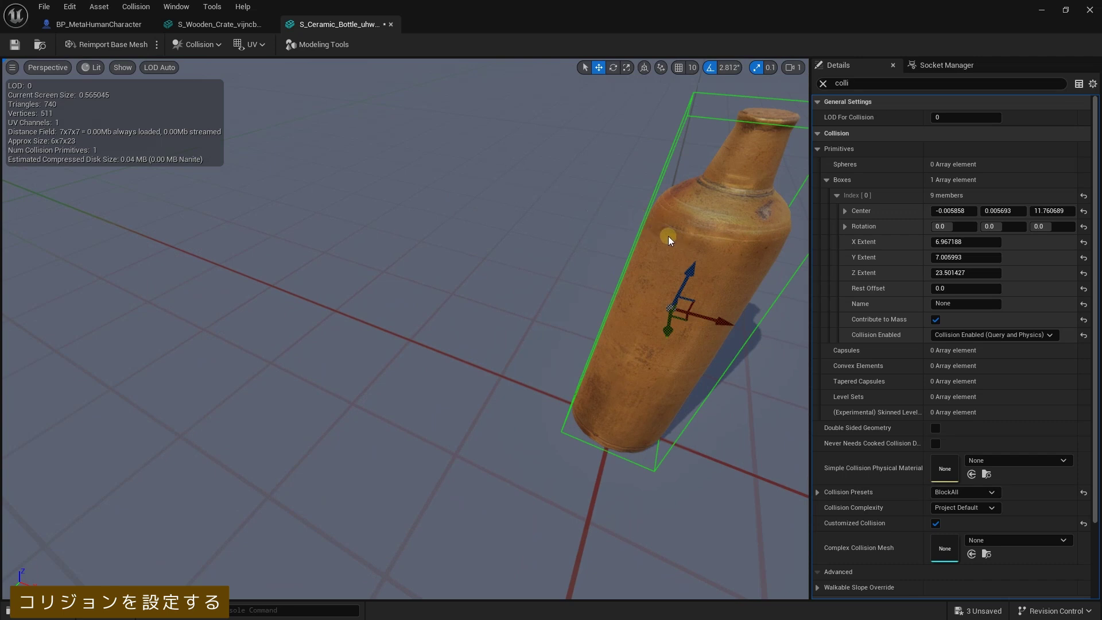
pyautogui.moveTo(668, 236); pyautogui.dragTo(651, 250, button='right')
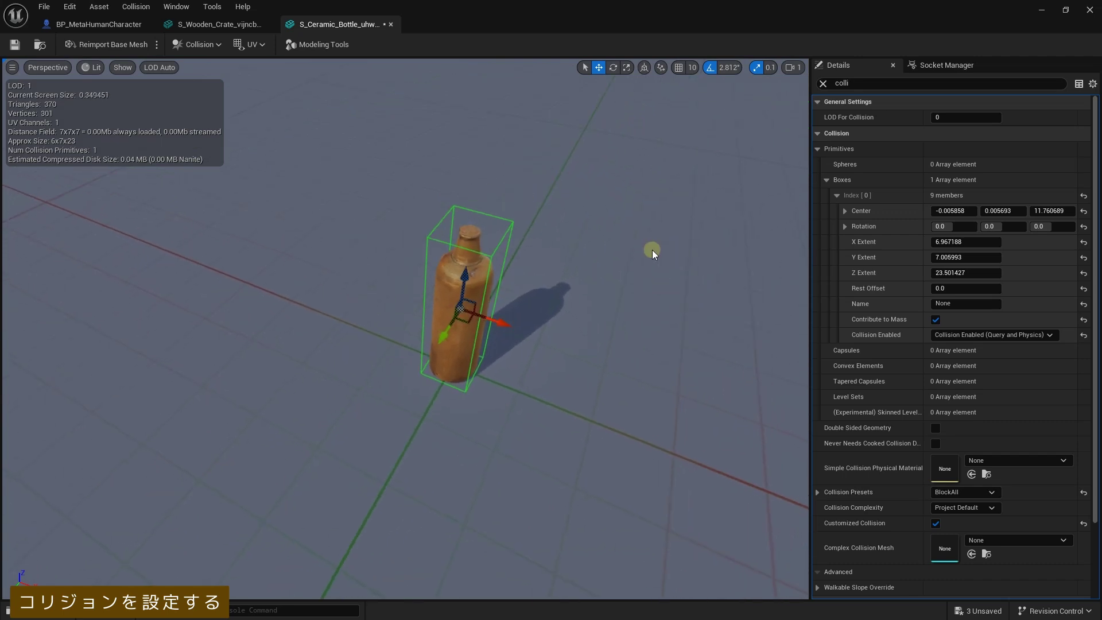
pyautogui.press('Delete')
# Add a 10DOP-Z Simplified Collision, save the bottle mesh with Ctrl+S, and close the editor.
pyautogui.click(210, 46)
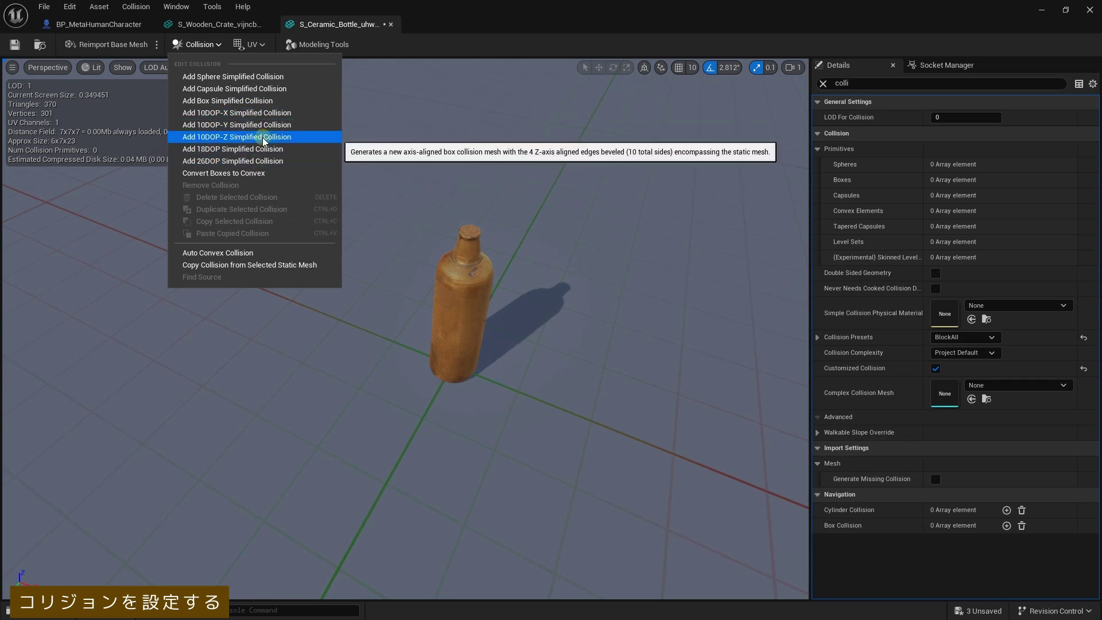
pyautogui.click(263, 141)
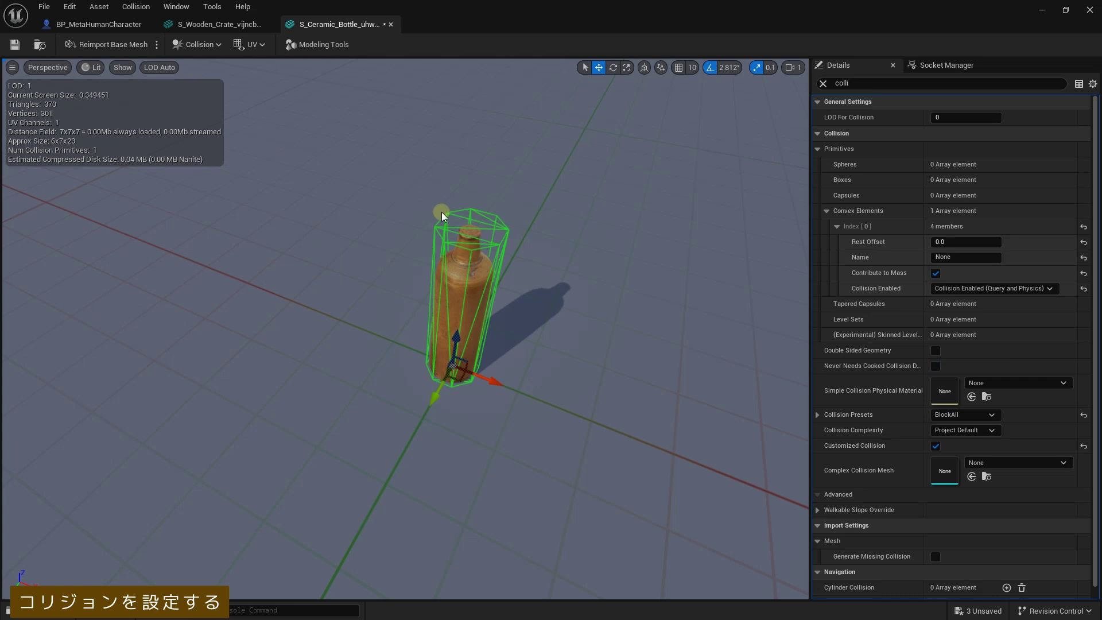
pyautogui.moveTo(434, 244)
pyautogui.mouseDown()
pyautogui.moveTo(442, 264)
pyautogui.moveTo(363, 298)
pyautogui.mouseUp()
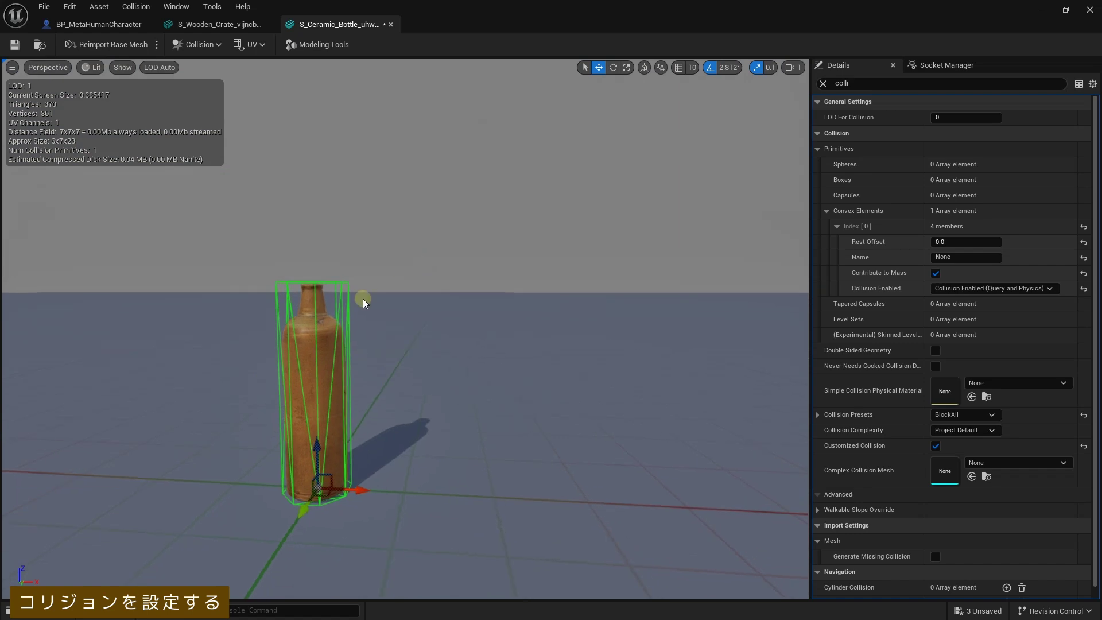
pyautogui.hotkey('ctrl', 's')
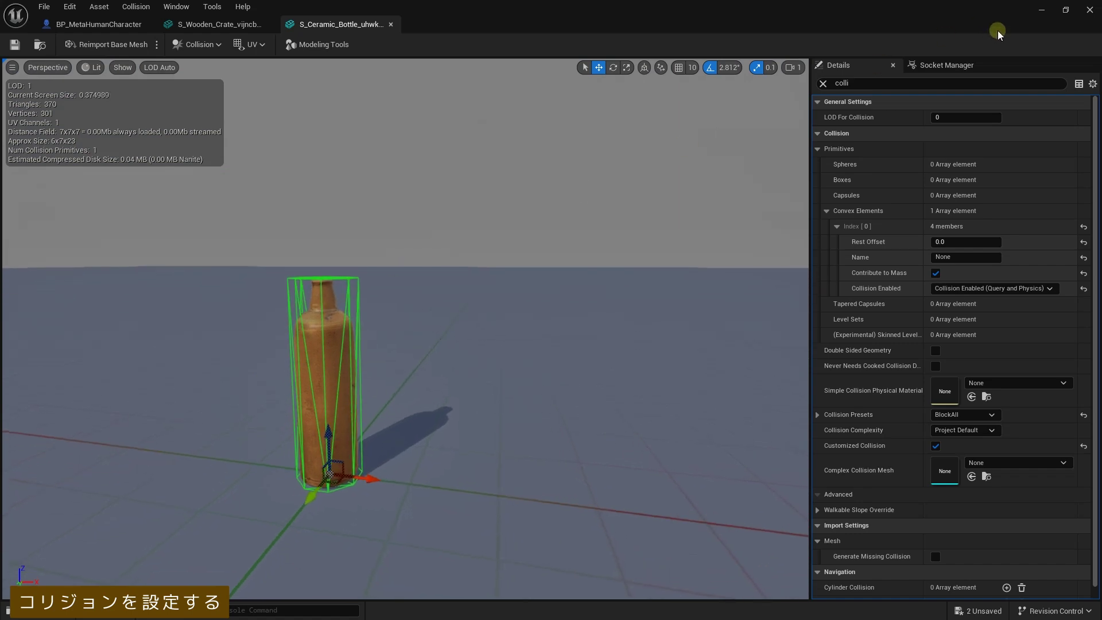
pyautogui.click(1090, 10)
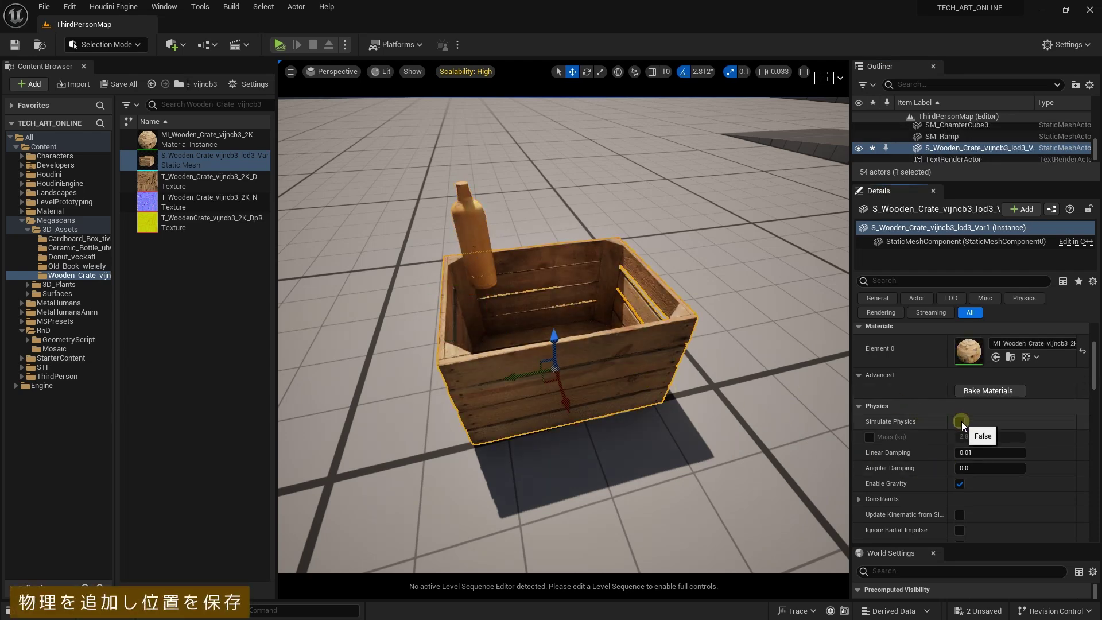
# Check Simulate Physics on the crate in Details, then choose Simulate from the play options.
pyautogui.click(960, 422)
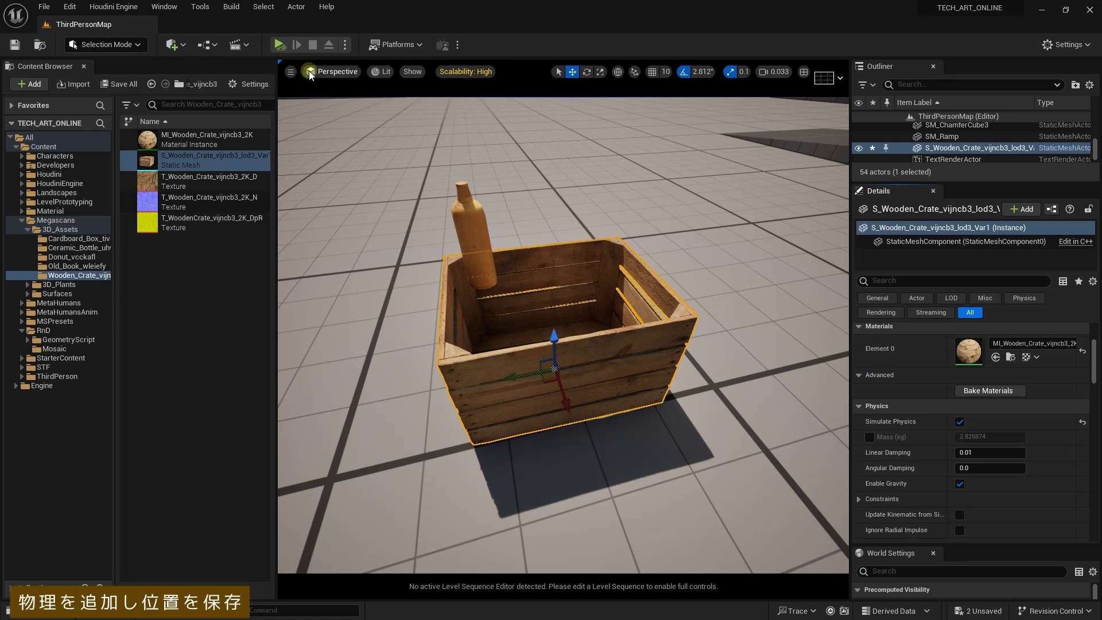
pyautogui.click(345, 46)
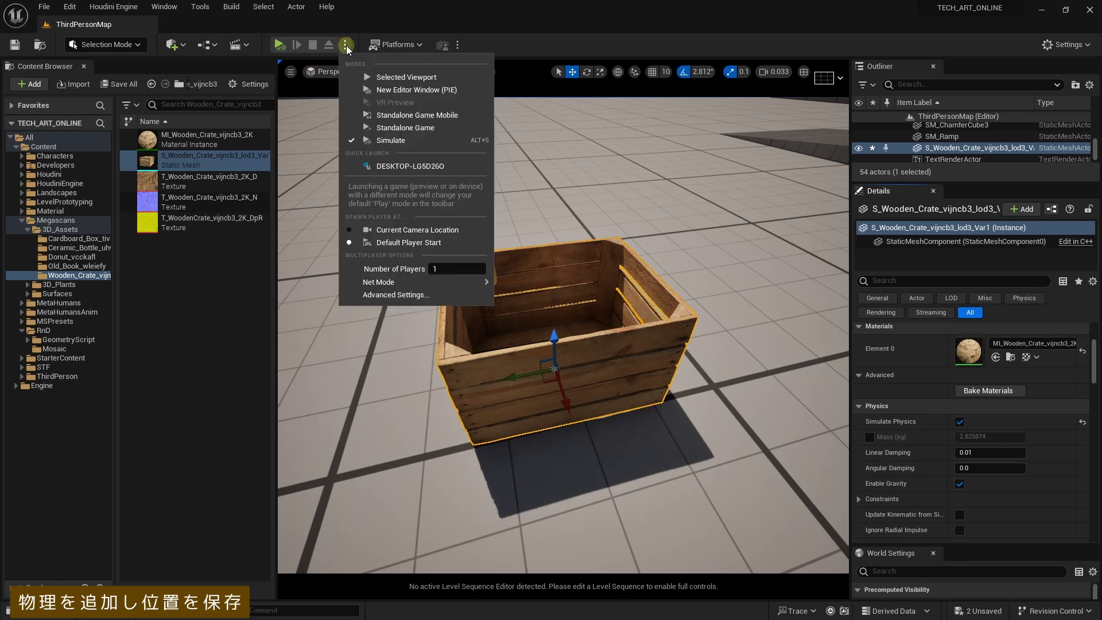
pyautogui.click(380, 143)
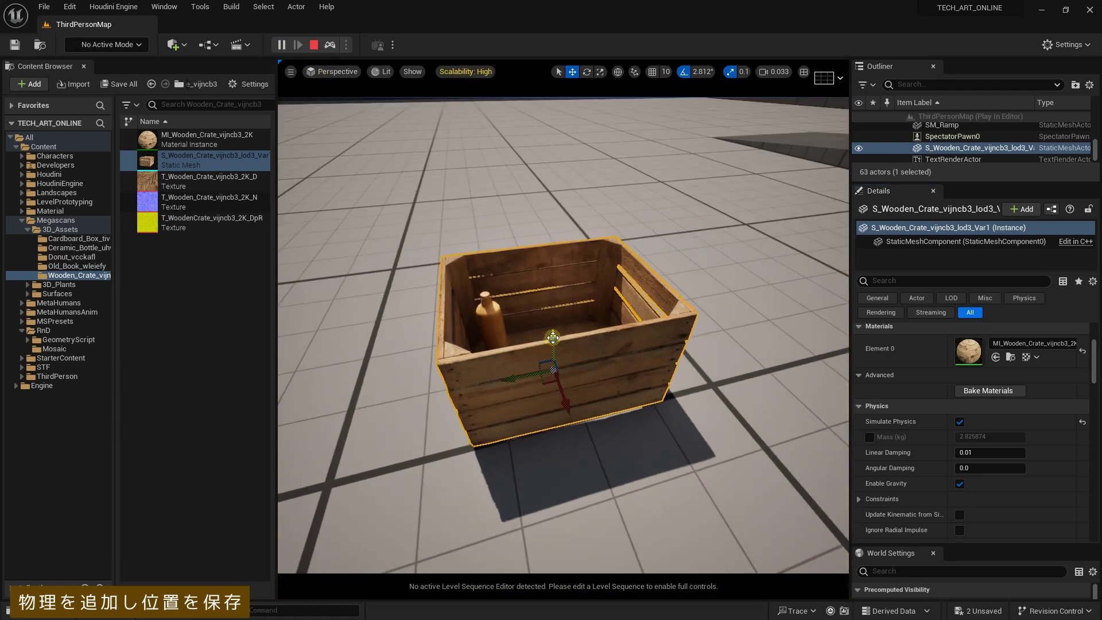
# Lift, shove and slide the simulating crate across the floor with the move gizmo.
pyautogui.moveTo(553, 337); pyautogui.dragTo(553, 167)
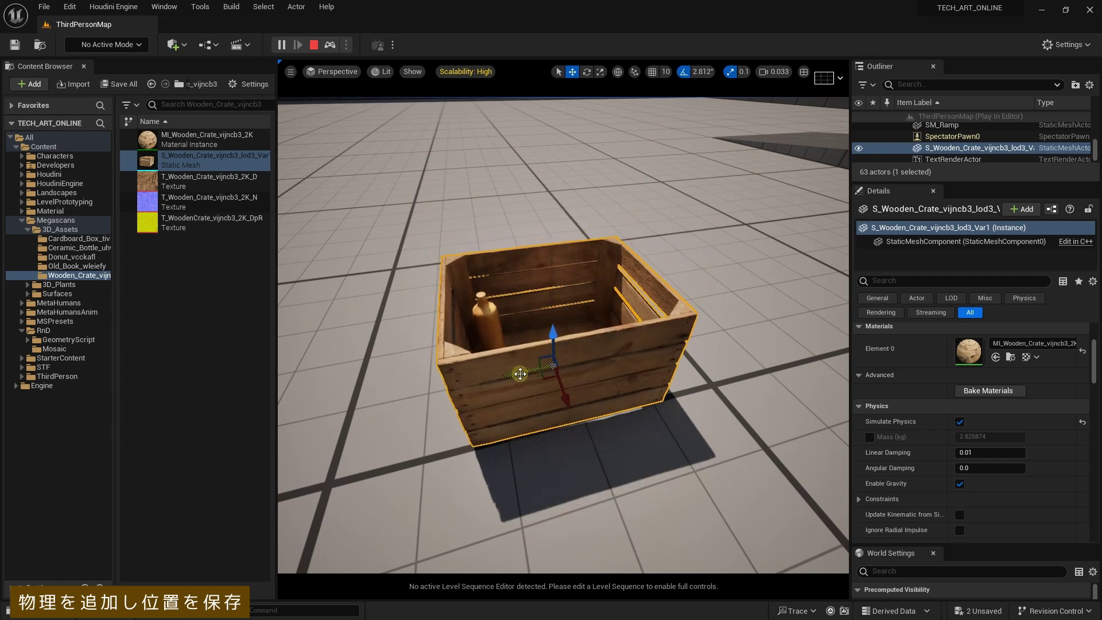
pyautogui.moveTo(519, 374); pyautogui.dragTo(492, 376)
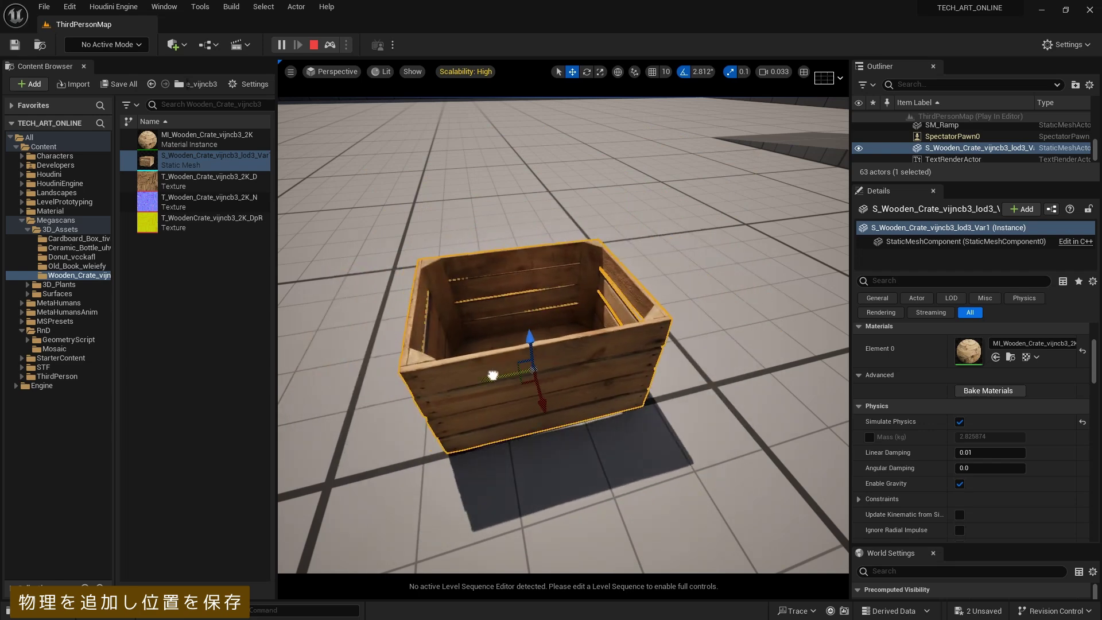
pyautogui.moveTo(492, 375); pyautogui.dragTo(492, 344, button='right')
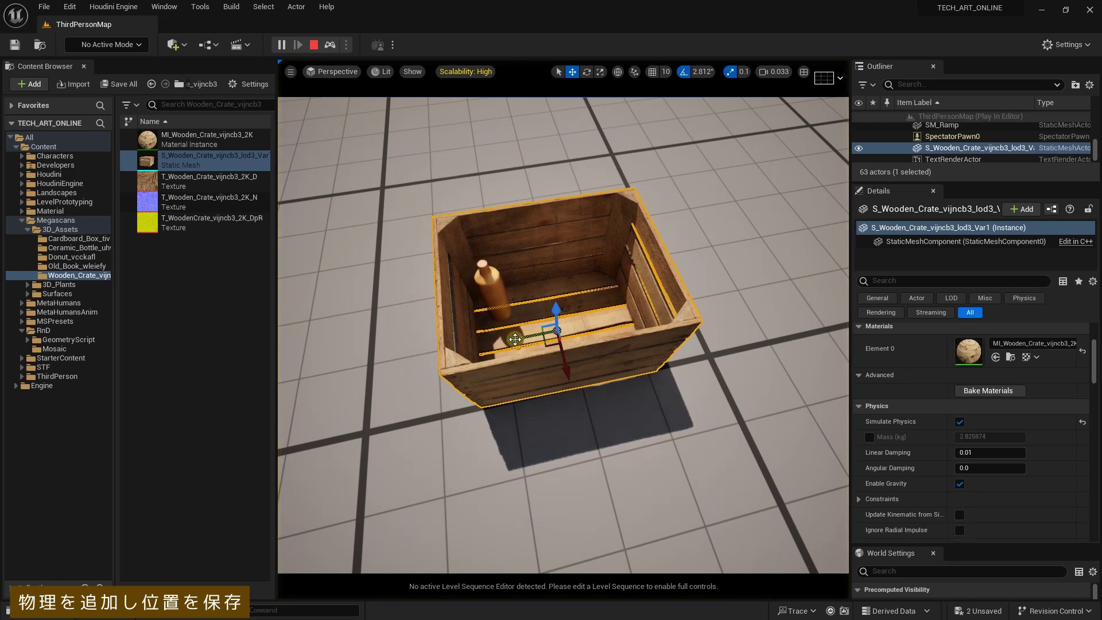
pyautogui.moveTo(514, 339)
pyautogui.mouseDown()
pyautogui.moveTo(550, 333)
pyautogui.moveTo(530, 391)
pyautogui.moveTo(527, 320)
pyautogui.mouseUp()
# Tilt the crate with the rotate gizmo (E), then stop the simulation.
pyautogui.press('e')
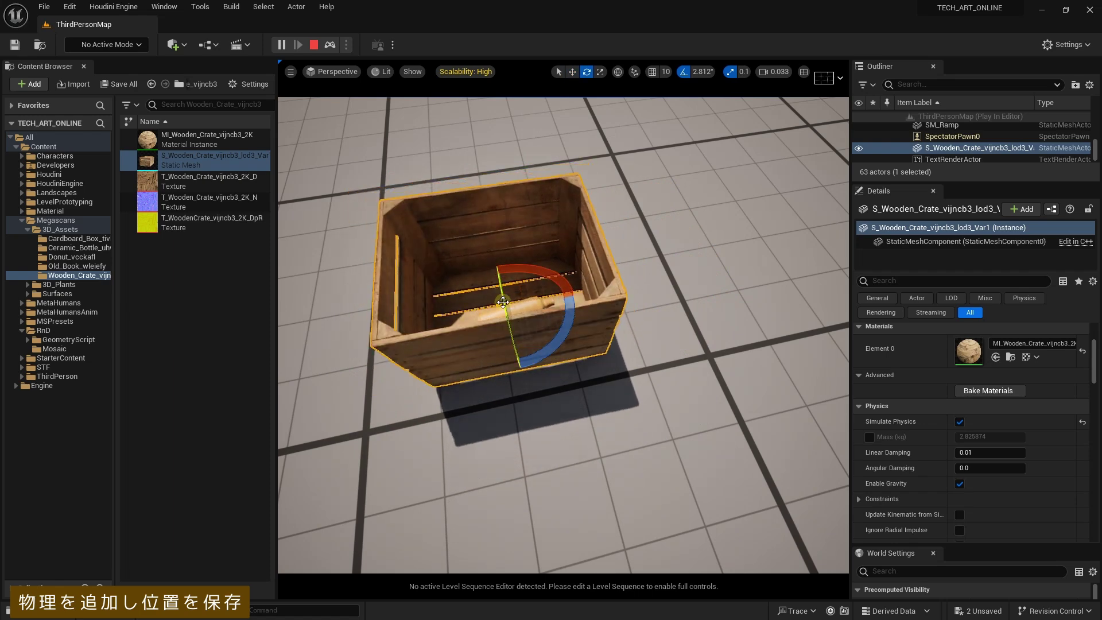
pyautogui.moveTo(503, 302); pyautogui.dragTo(504, 345)
pyautogui.moveTo(493, 302); pyautogui.dragTo(505, 345)
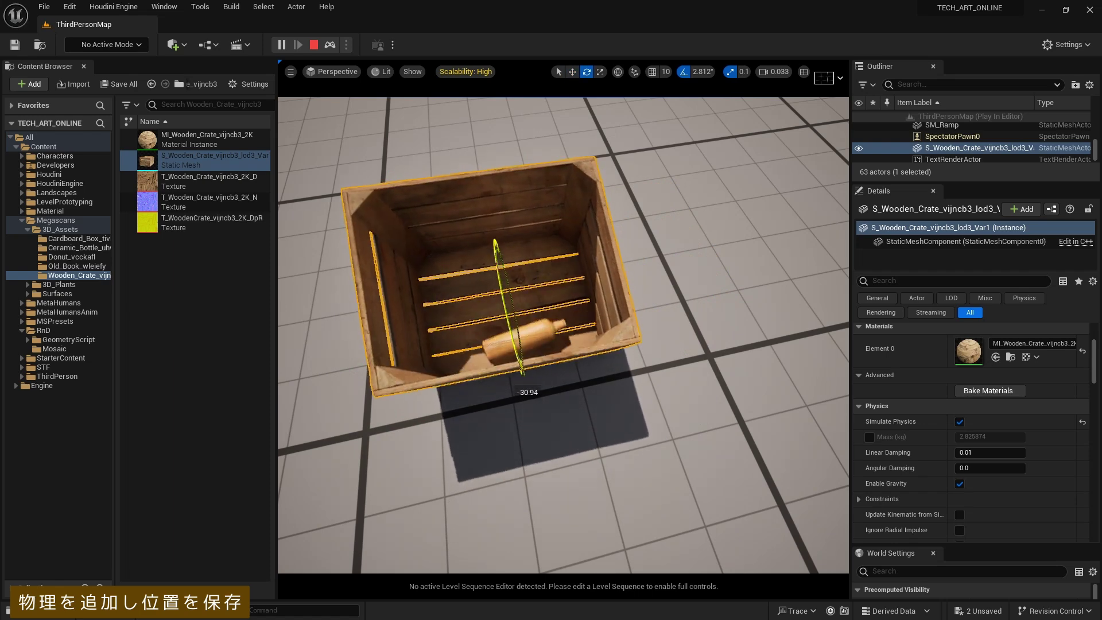
pyautogui.moveTo(505, 373); pyautogui.dragTo(505, 321, button='right')
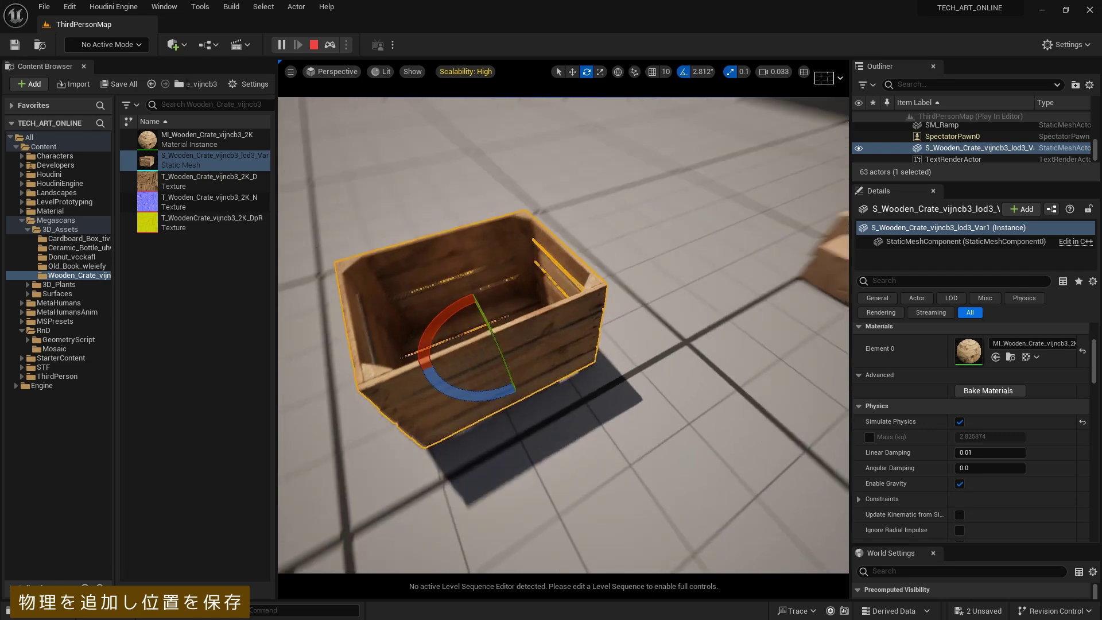
pyautogui.moveTo(417, 184); pyautogui.dragTo(417, 195, button='right')
pyautogui.click(316, 46)
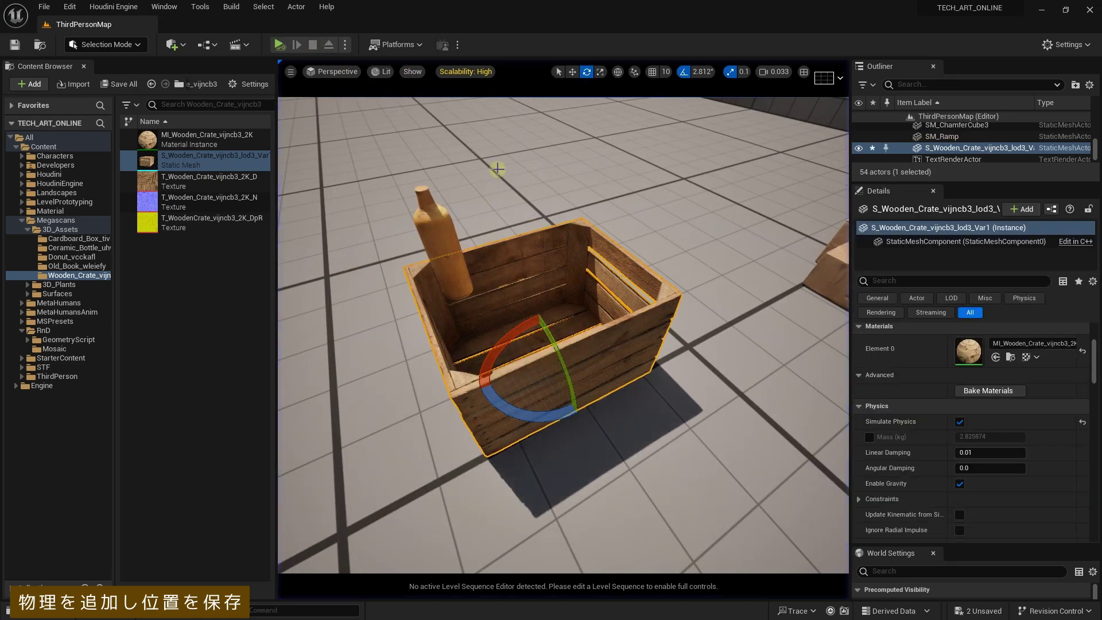
# Alt-drag the bottle into a row of four and select all four bottles.
pyautogui.moveTo(492, 167); pyautogui.dragTo(492, 172, button='right')
pyautogui.click(472, 233)
pyautogui.moveTo(597, 204); pyautogui.dragTo(597, 212, button='right')
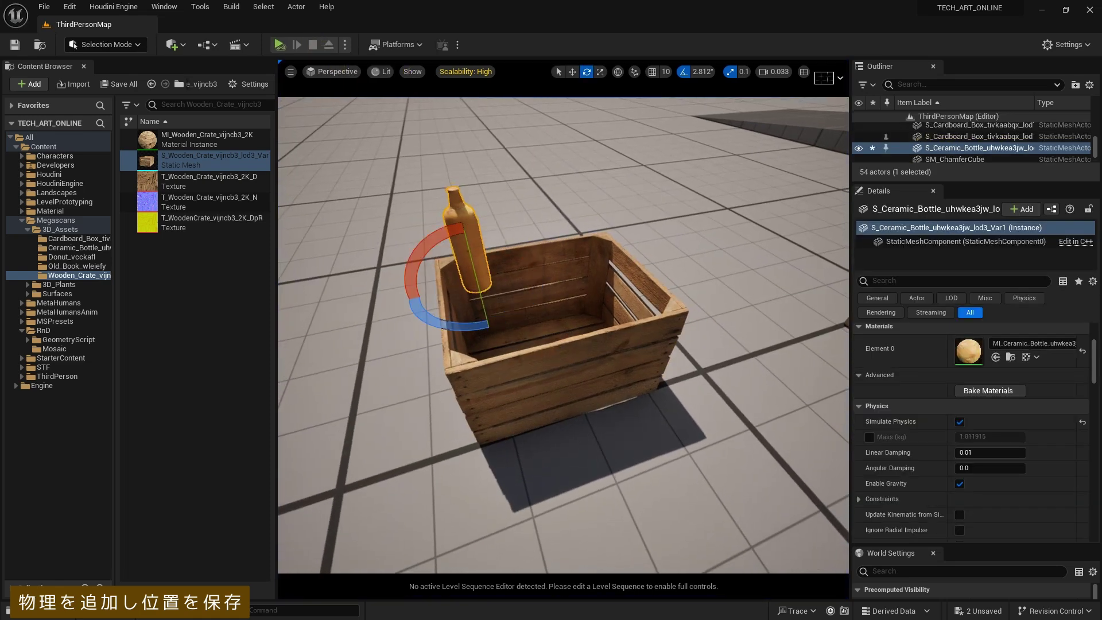
pyautogui.press('w')
pyautogui.moveTo(540, 293); pyautogui.dragTo(564, 297, button='right')
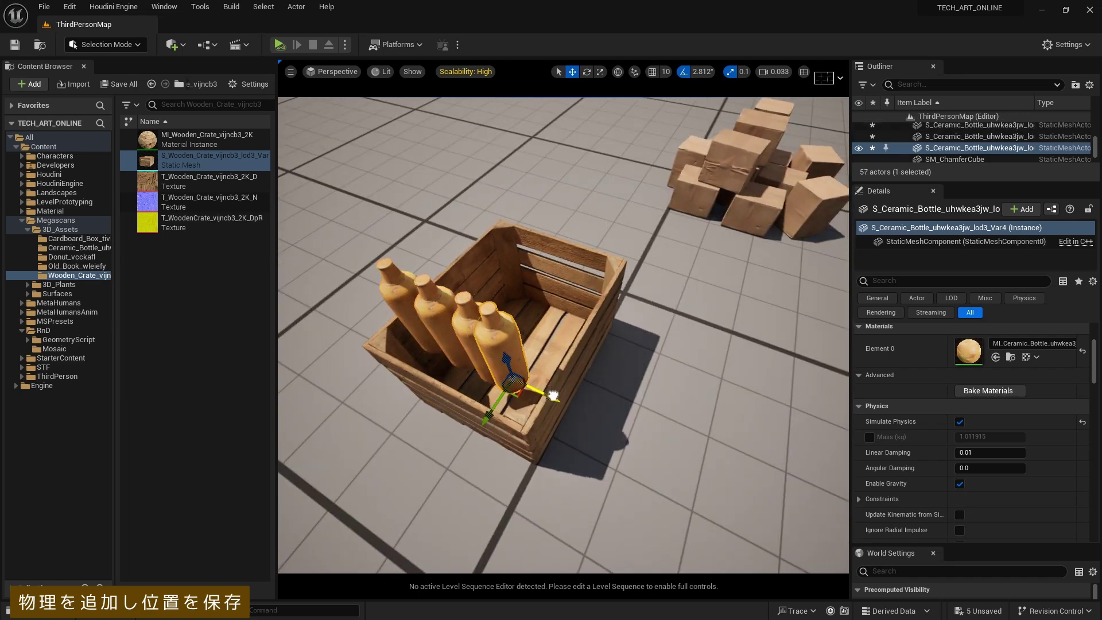
pyautogui.keyDown('ctrl'); pyautogui.click(464, 321); pyautogui.keyUp('ctrl')
pyautogui.keyDown('ctrl'); pyautogui.click(431, 309); pyautogui.keyUp('ctrl')
pyautogui.keyDown('ctrl'); pyautogui.click(395, 295); pyautogui.keyUp('ctrl')
pyautogui.moveTo(394, 296); pyautogui.dragTo(525, 260, button='right')
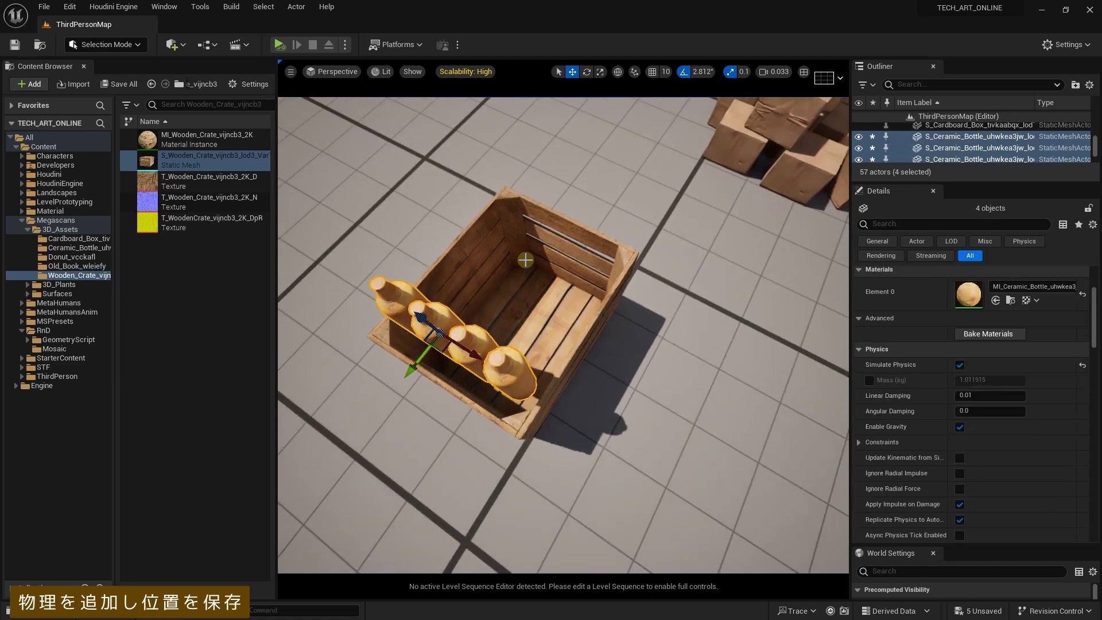
# Alt-drag the row into further rows until the crate holds 20 bottles.
pyautogui.keyDown('alt'); pyautogui.moveTo(444, 354); pyautogui.dragTo(437, 340); pyautogui.keyUp('alt')
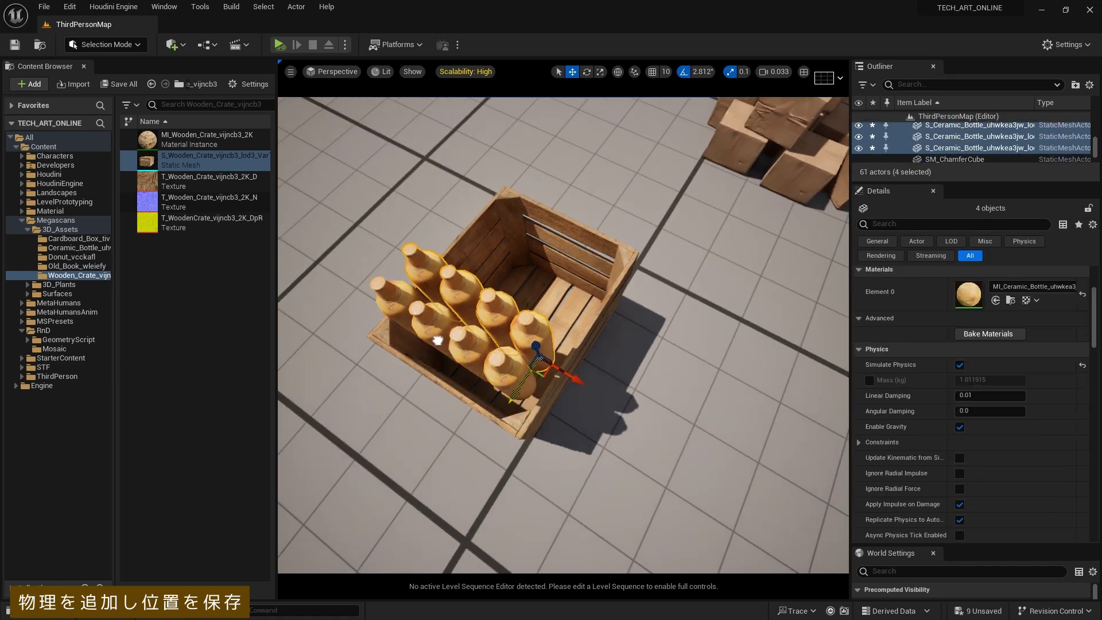
pyautogui.moveTo(497, 390)
pyautogui.keyDown('alt'); pyautogui.mouseDown()
pyautogui.moveTo(534, 366)
pyautogui.moveTo(552, 327)
pyautogui.moveTo(586, 328)
pyautogui.mouseUp(); pyautogui.keyUp('alt')
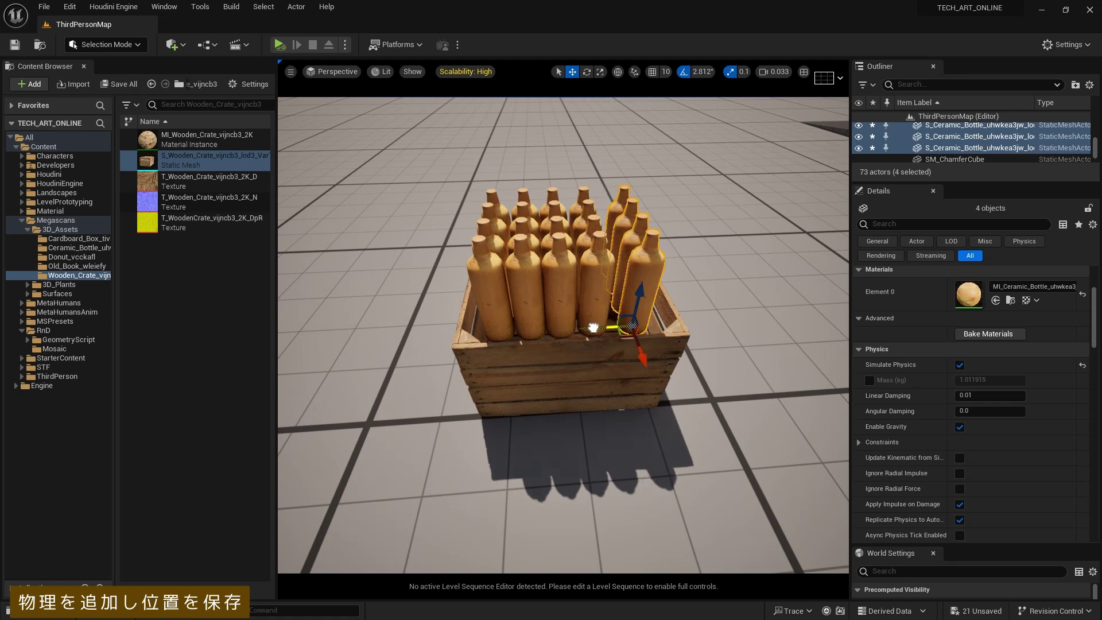
pyautogui.moveTo(677, 225)
pyautogui.keyDown('alt'); pyautogui.mouseDown()
pyautogui.moveTo(620, 207)
pyautogui.moveTo(724, 197)
pyautogui.mouseUp(); pyautogui.keyUp('alt')
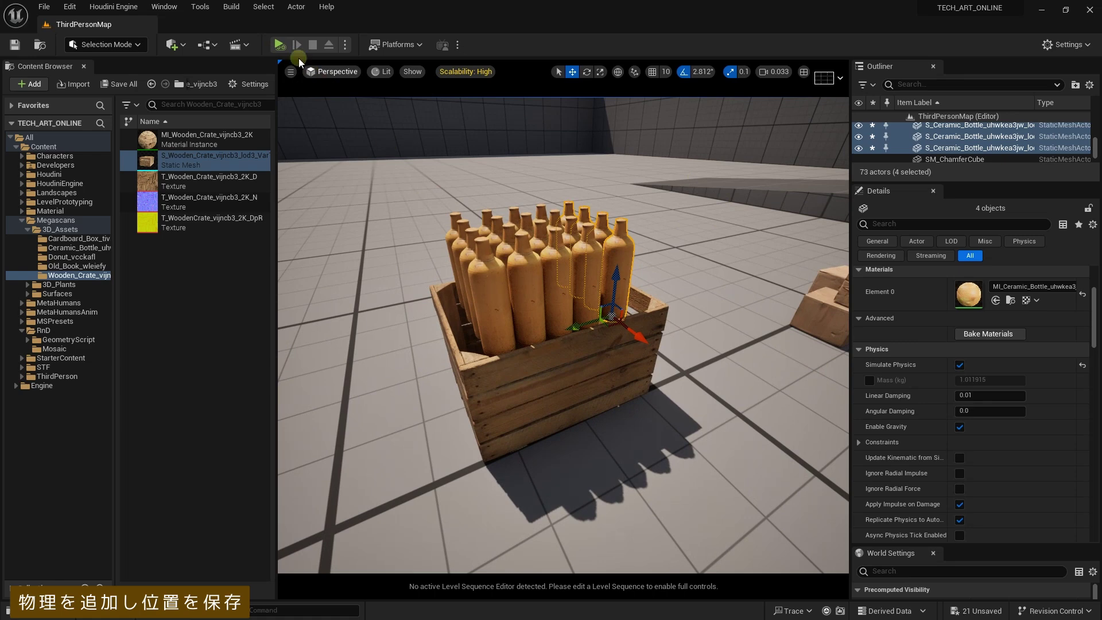
# Start Simulate and rotate the crate a few degrees so the bottles topple.
pyautogui.click(281, 45)
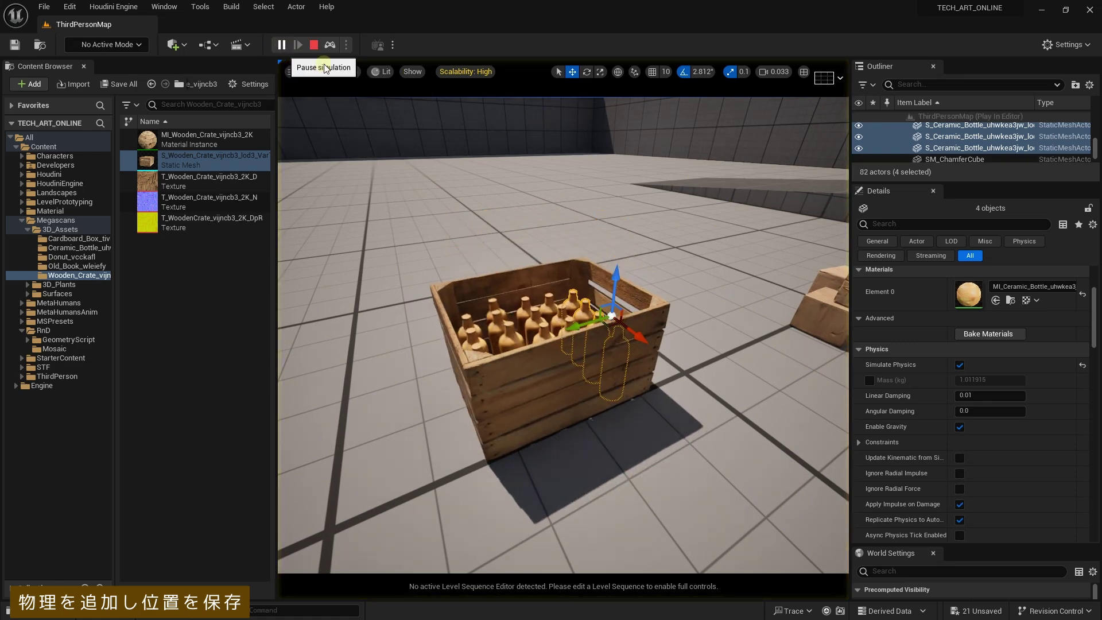
pyautogui.keyDown('alt'); pyautogui.moveTo(527, 243); pyautogui.dragTo(527, 172); pyautogui.keyUp('alt')
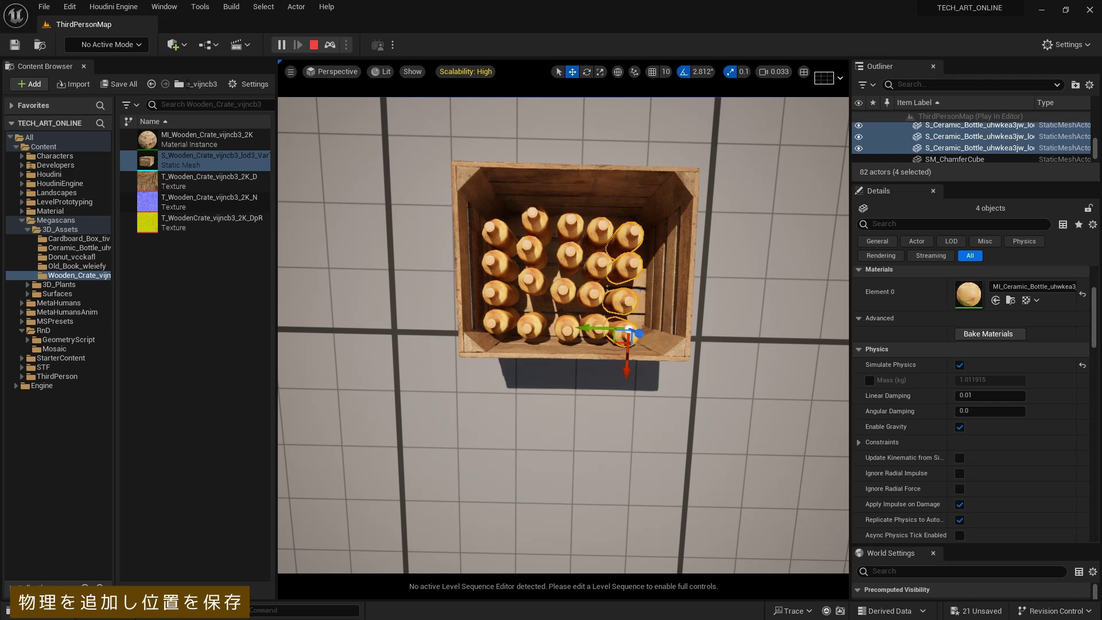
pyautogui.moveTo(645, 260)
pyautogui.mouseDown()
pyautogui.moveTo(544, 315)
pyautogui.moveTo(524, 288)
pyautogui.moveTo(525, 308)
pyautogui.moveTo(544, 313)
pyautogui.mouseUp()
pyautogui.click(544, 315)
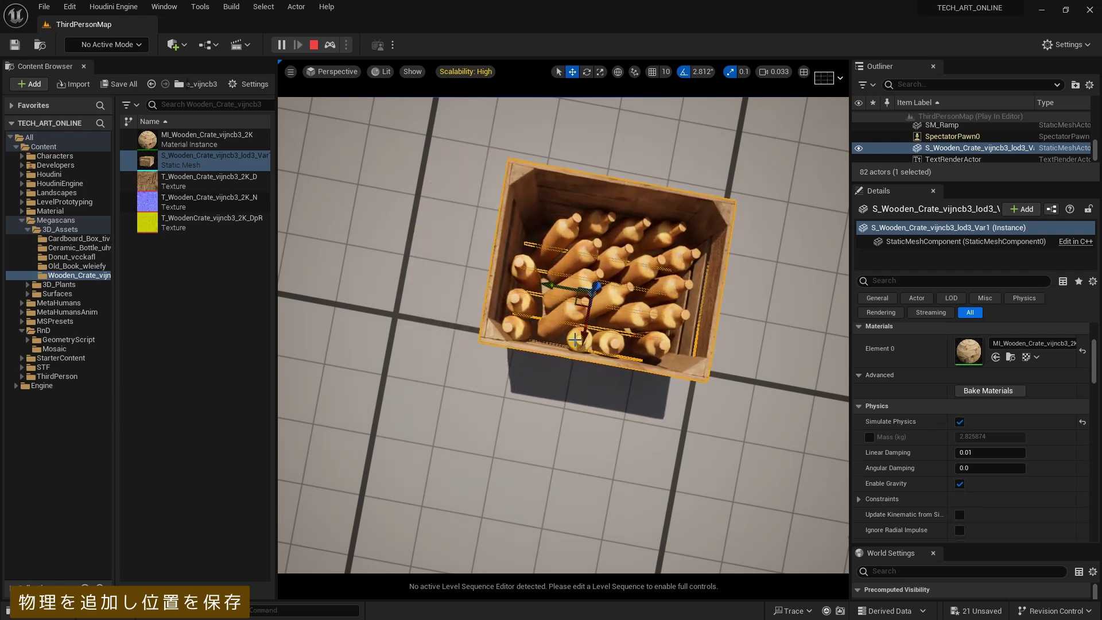
pyautogui.press('e')
pyautogui.moveTo(575, 358); pyautogui.dragTo(580, 360)
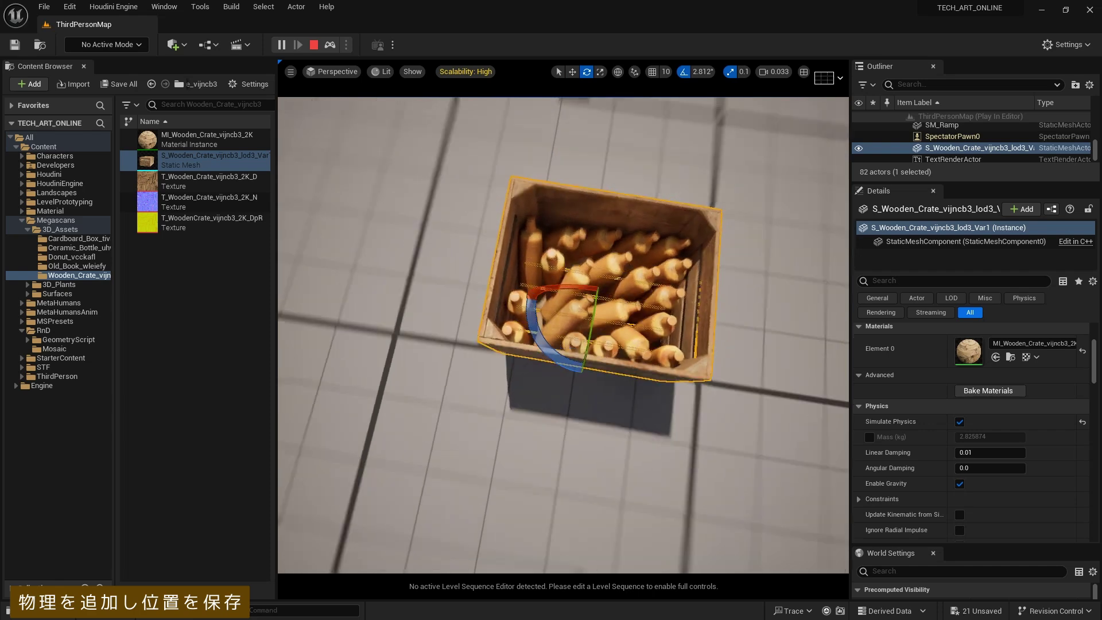
pyautogui.moveTo(580, 360)
pyautogui.keyDown('alt'); pyautogui.mouseDown()
pyautogui.moveTo(580, 275)
pyautogui.moveTo(580, 321)
pyautogui.mouseUp(); pyautogui.keyUp('alt')
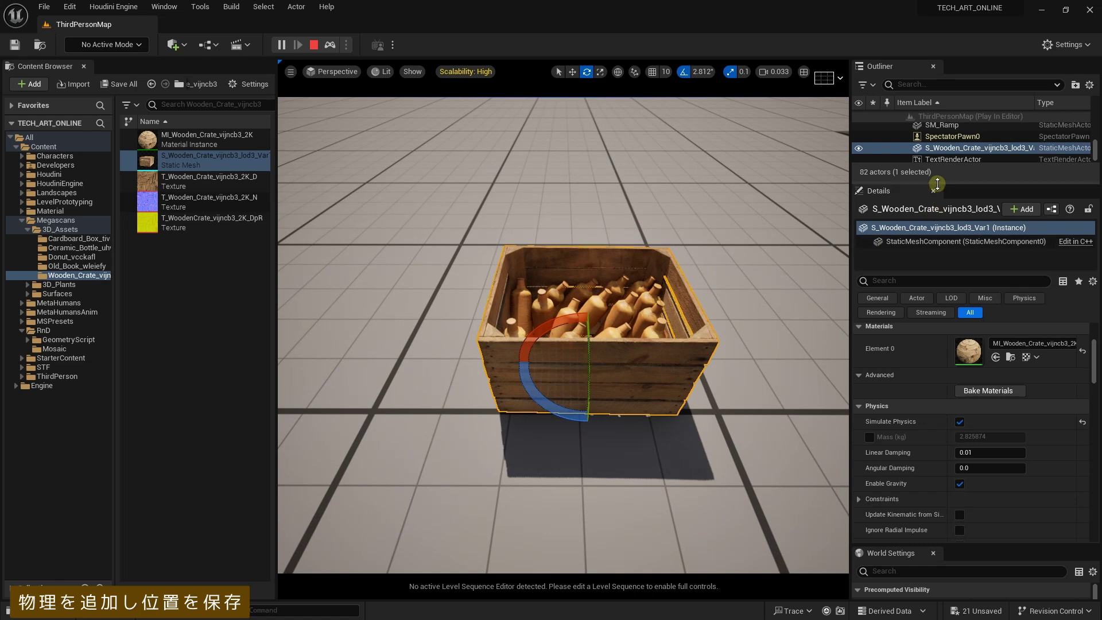
# Check the settled bottles, then press K to keep the crate's simulated state.
pyautogui.moveTo(937, 184); pyautogui.dragTo(937, 423)
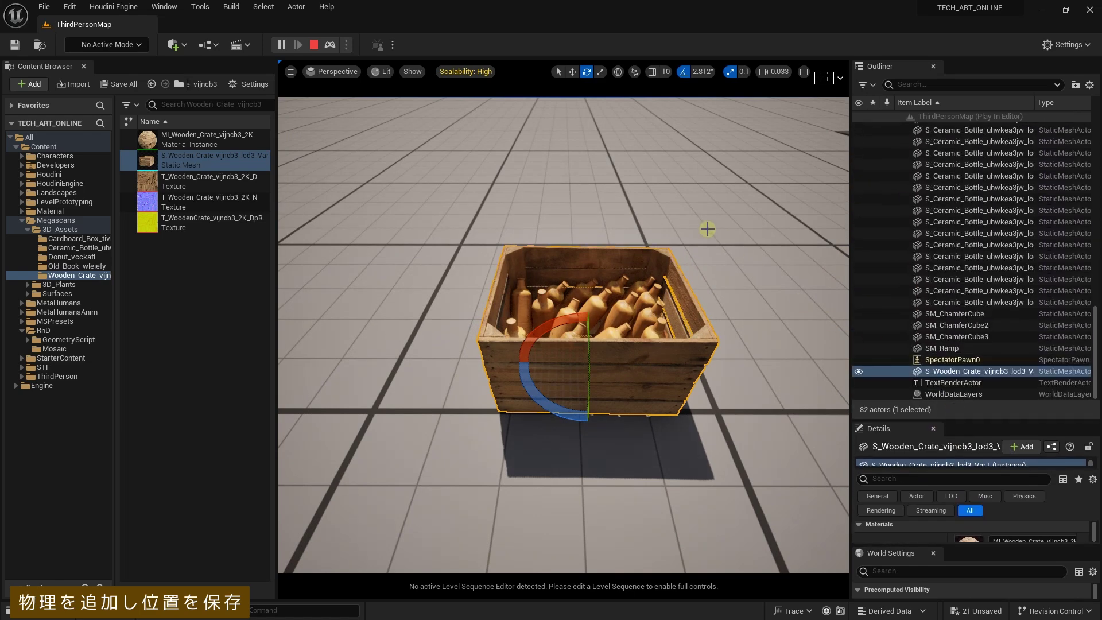
pyautogui.keyDown('alt'); pyautogui.moveTo(697, 237); pyautogui.dragTo(696, 242); pyautogui.keyUp('alt')
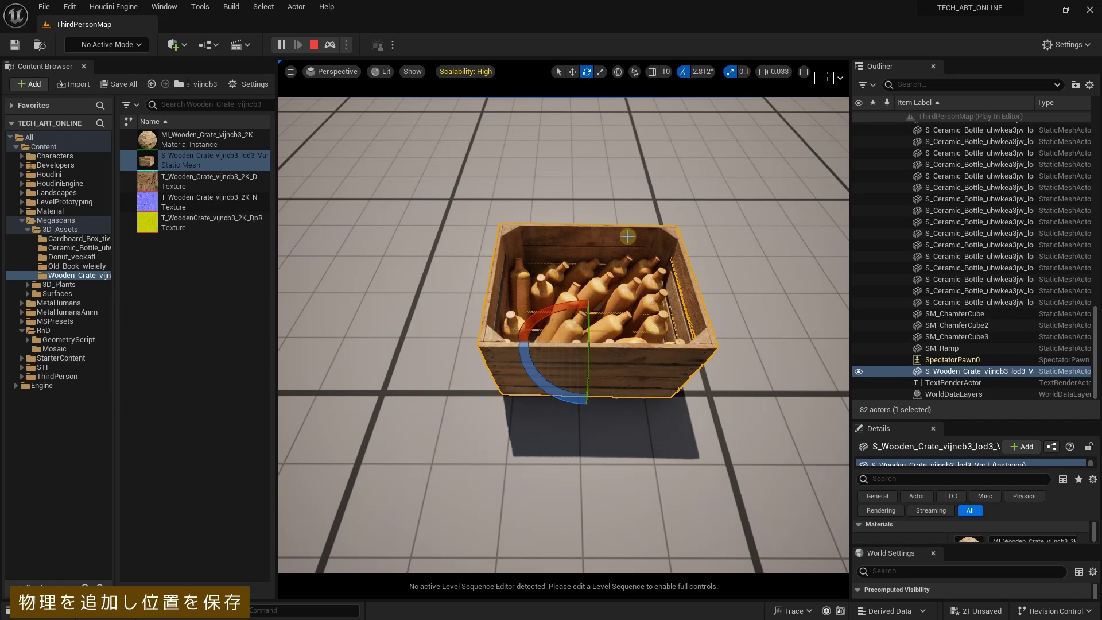
pyautogui.moveTo(627, 237); pyautogui.dragTo(630, 236, button='right')
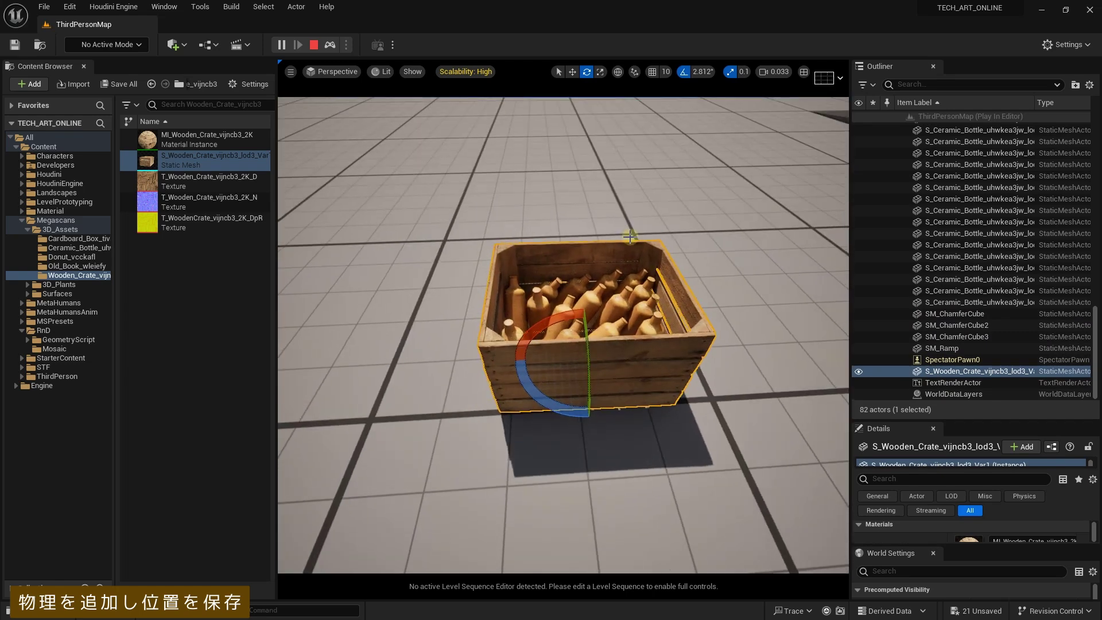
pyautogui.press('k')
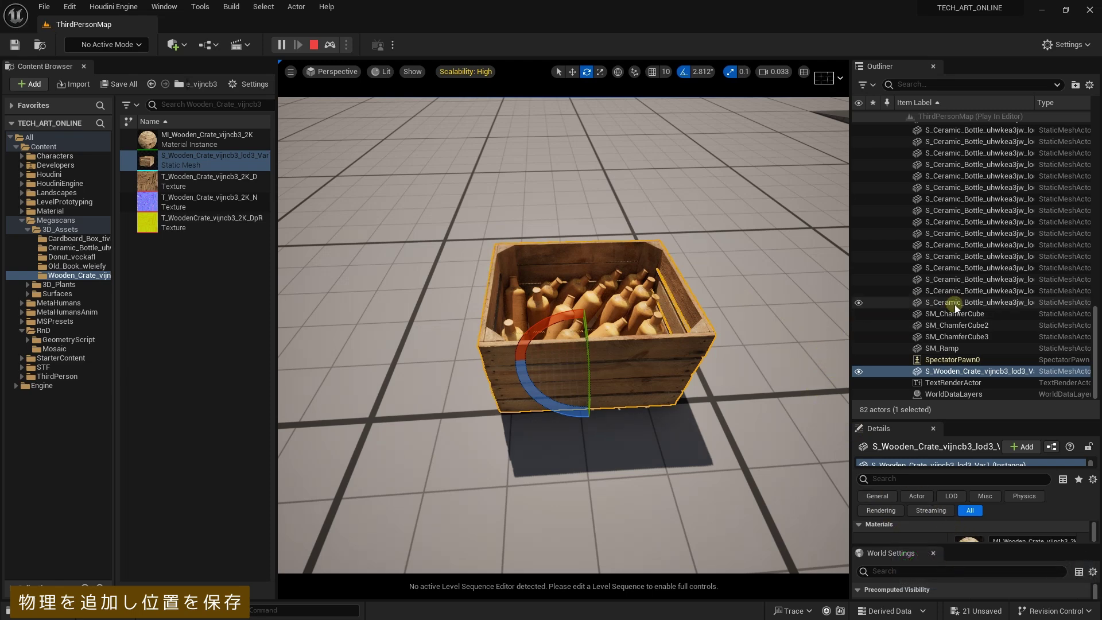
# Shift-select all 20 ceramic bottles in the Outliner.
pyautogui.click(947, 302)
pyautogui.scroll(3, 950, 302)
pyautogui.scroll(3, 950, 302)
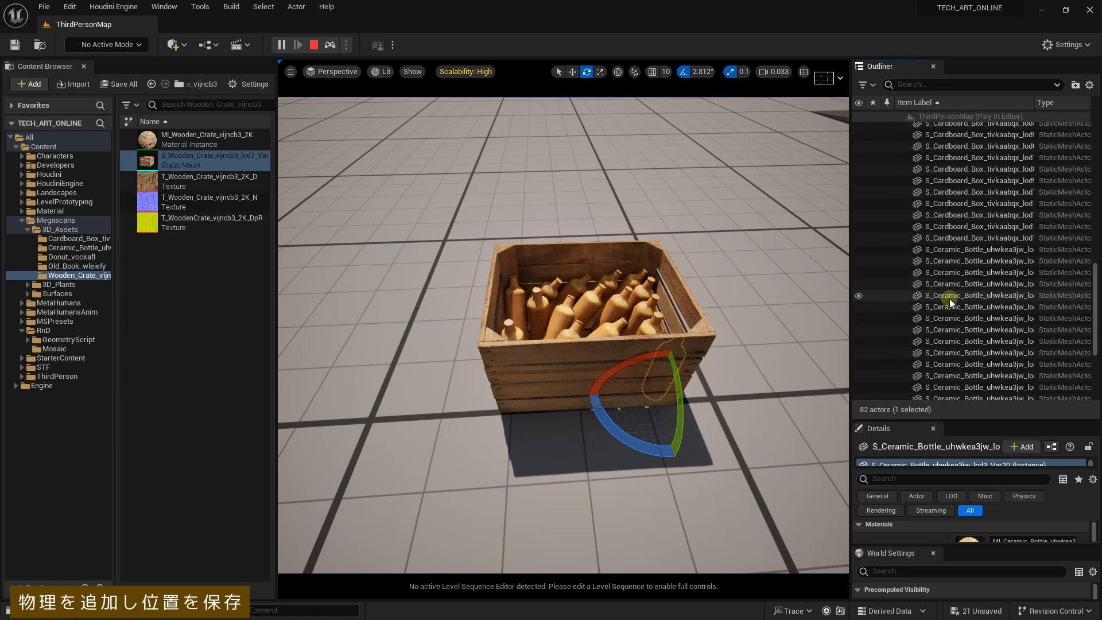
pyautogui.keyDown('shift'); pyautogui.click(950, 246); pyautogui.keyUp('shift')
pyautogui.scroll(-5, 950, 247)
pyautogui.moveTo(758, 223); pyautogui.dragTo(758, 247, button='right')
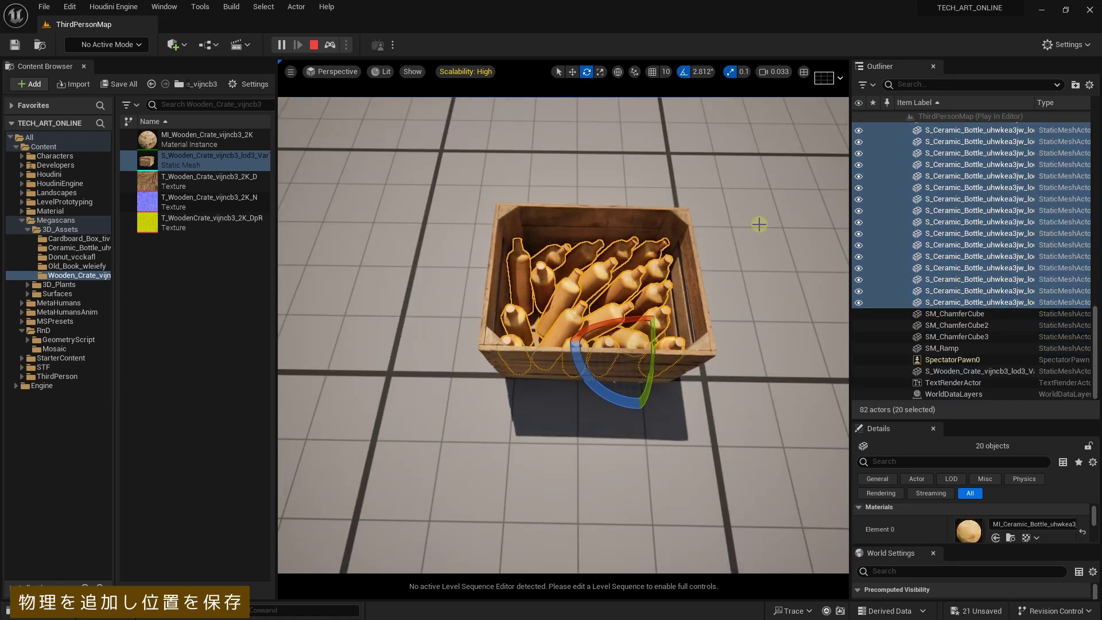
pyautogui.press('k')
pyautogui.moveTo(431, 192); pyautogui.dragTo(432, 172, button='right')
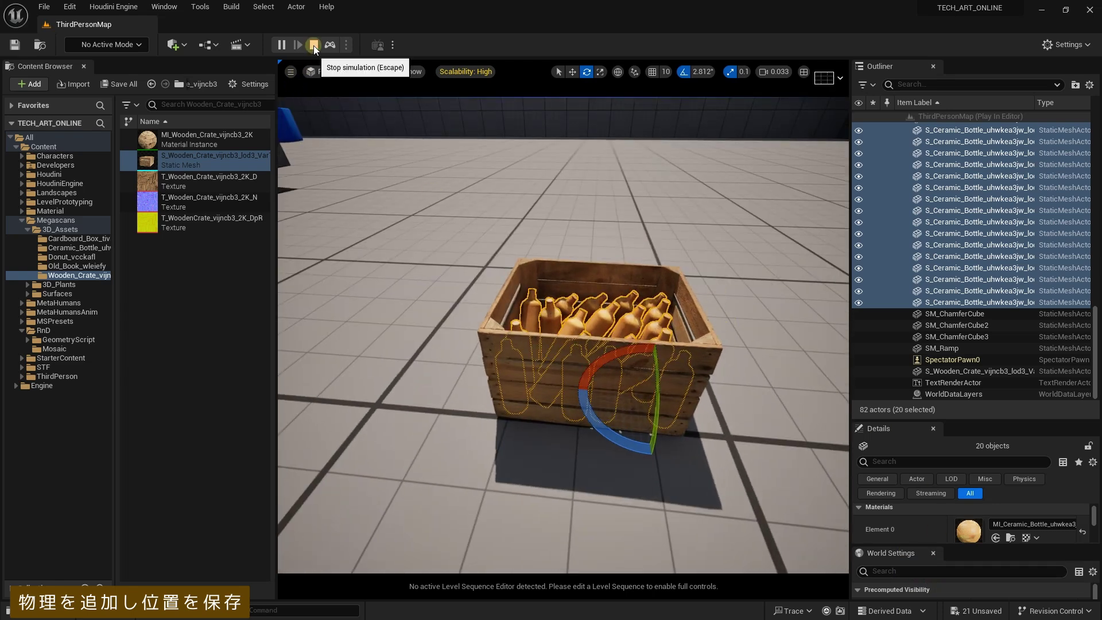
pyautogui.click(313, 46)
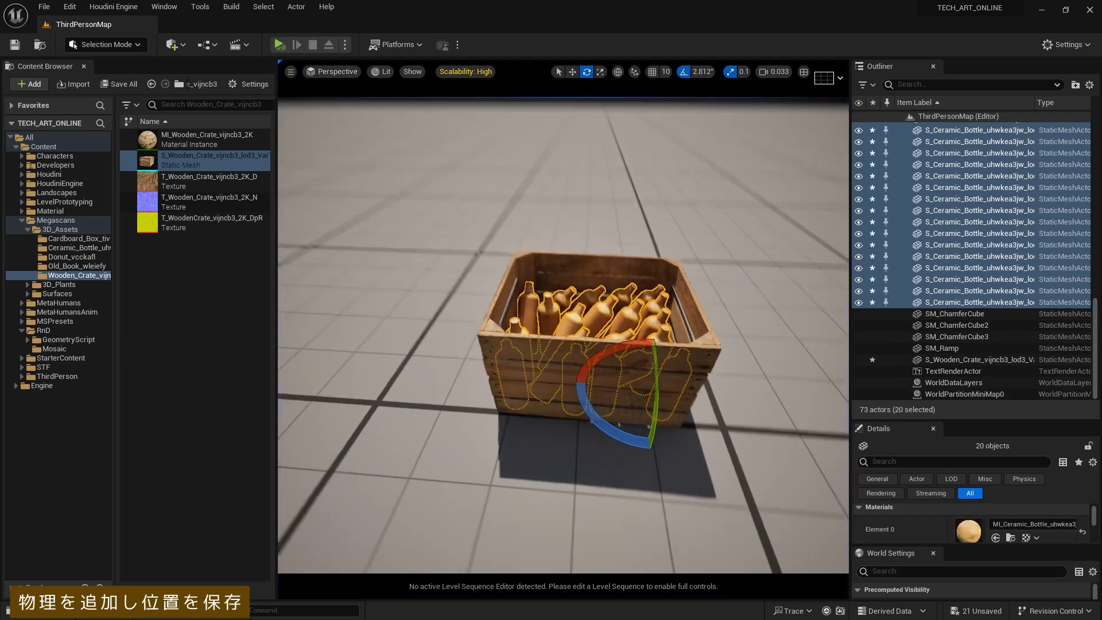
pyautogui.click(279, 44)
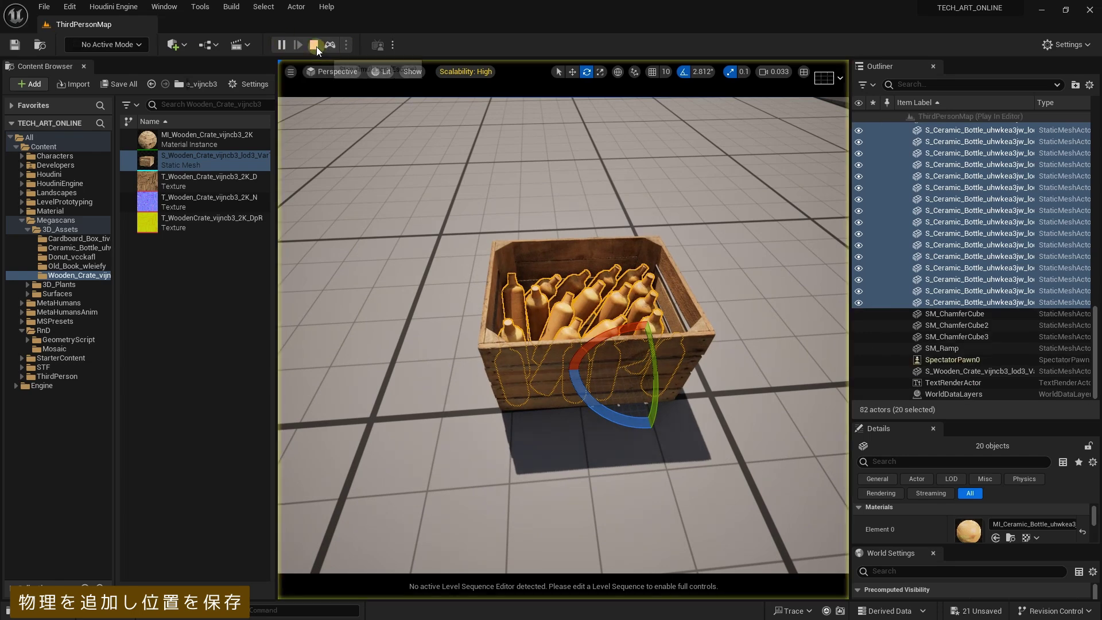
pyautogui.click(315, 46)
pyautogui.moveTo(488, 212); pyautogui.dragTo(559, 244, button='right')
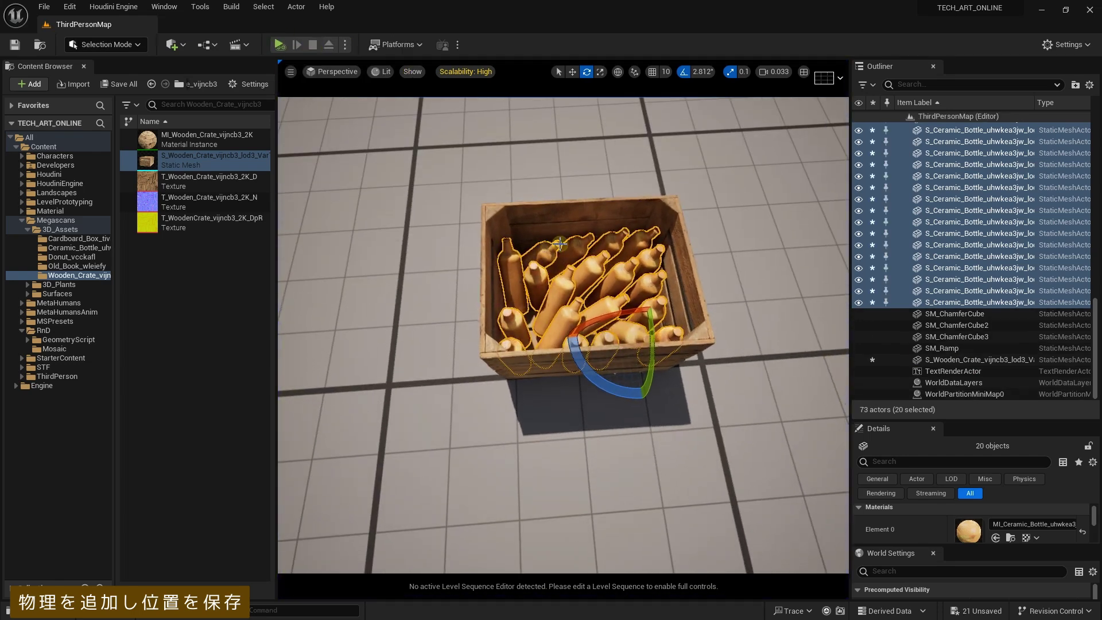
pyautogui.click(596, 276)
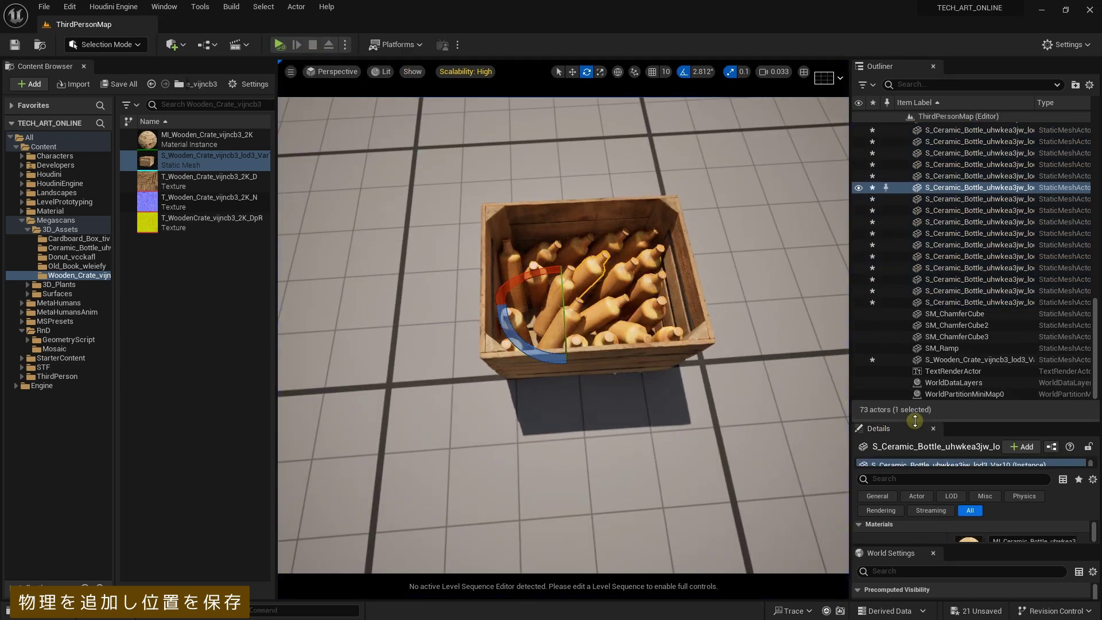
pyautogui.moveTo(909, 422); pyautogui.dragTo(901, 198)
pyautogui.scroll(3, 962, 247)
pyautogui.scroll(2, 962, 247)
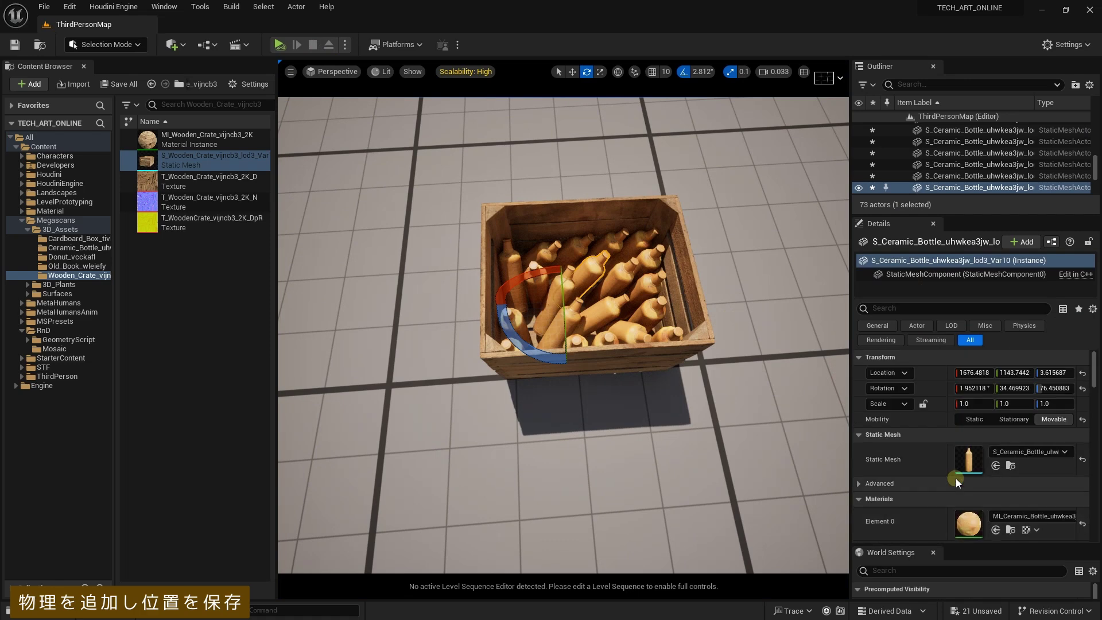
pyautogui.click(955, 175)
pyautogui.click(952, 164)
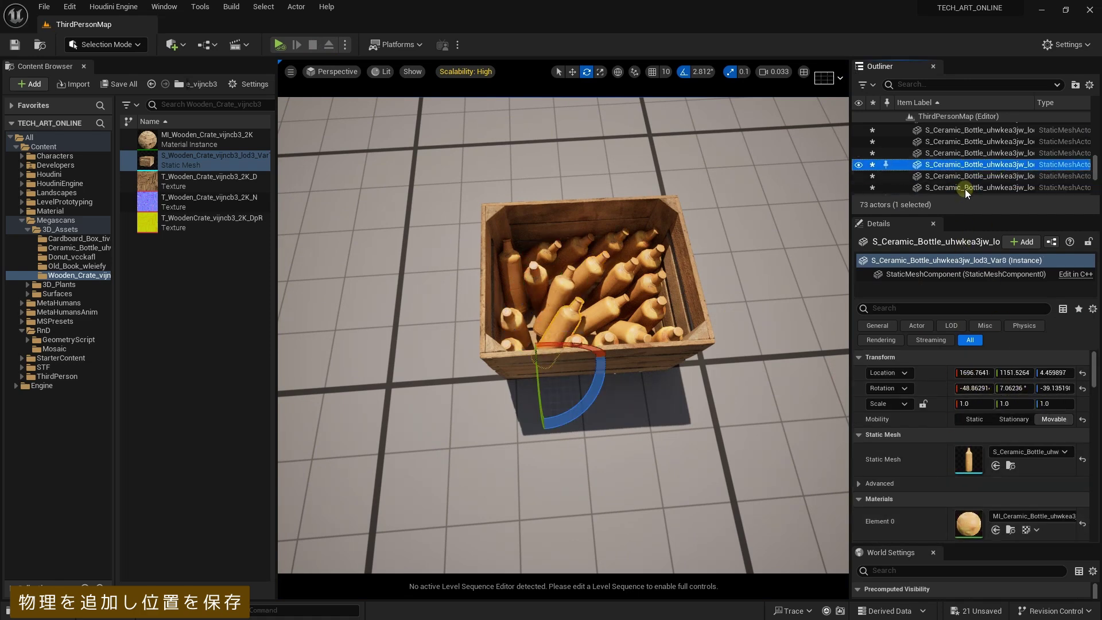
pyautogui.click(953, 154)
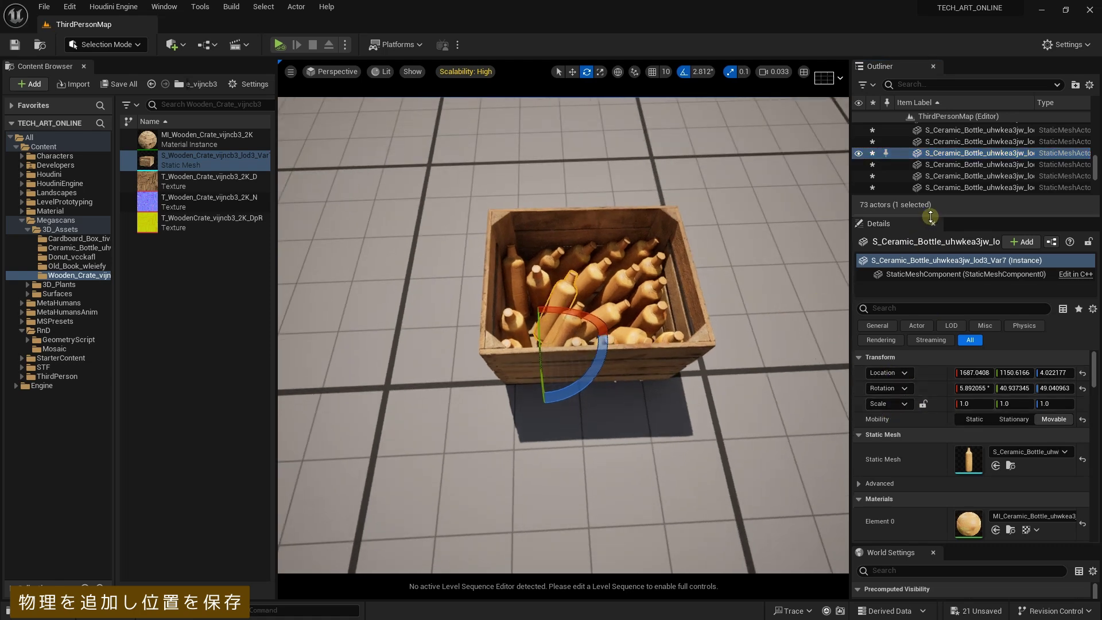
pyautogui.moveTo(930, 214); pyautogui.dragTo(945, 393)
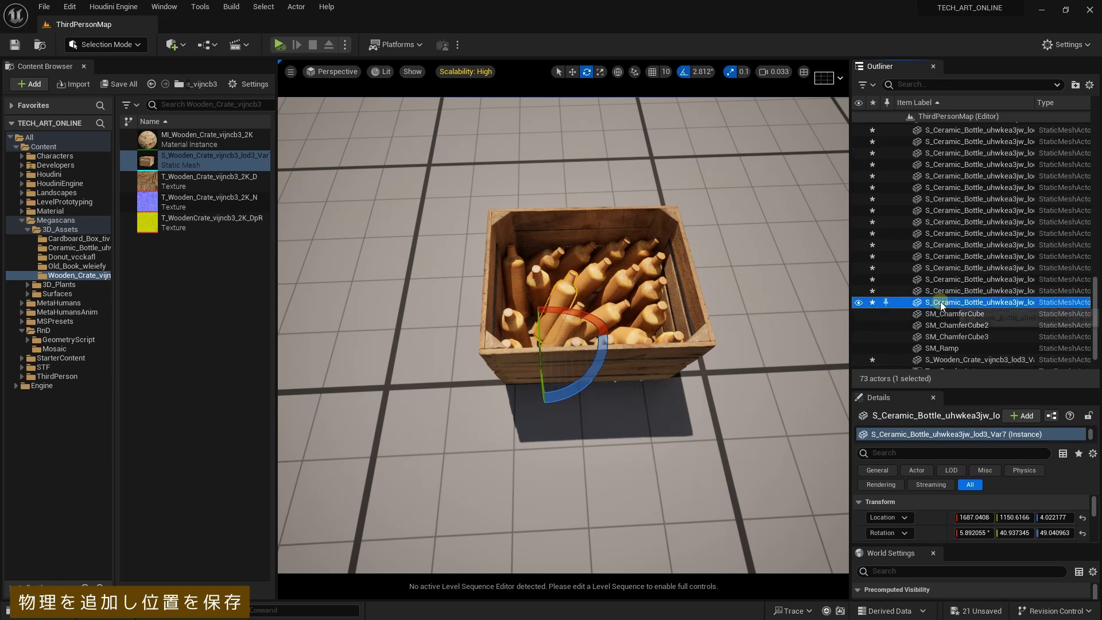
pyautogui.click(939, 300)
pyautogui.scroll(4, 935, 294)
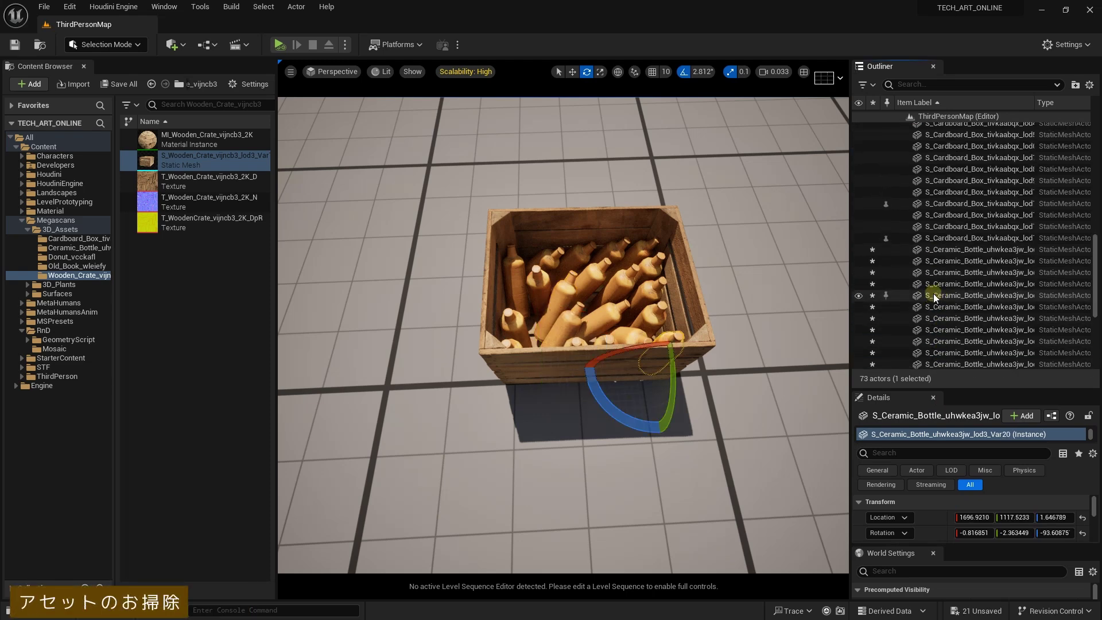
# Select all 20 bottles plus the crate and uncheck Simulate Physics for them.
pyautogui.keyDown('shift'); pyautogui.click(959, 260); pyautogui.keyUp('shift')
pyautogui.scroll(-6, 955, 261)
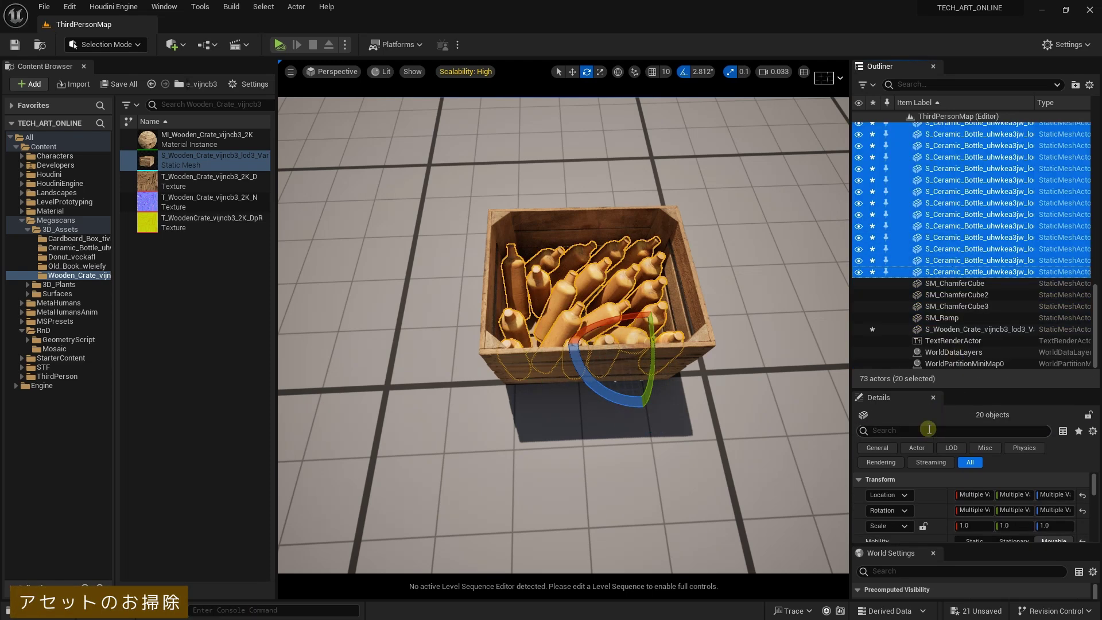
pyautogui.keyDown('ctrl'); pyautogui.click(699, 277); pyautogui.keyUp('ctrl')
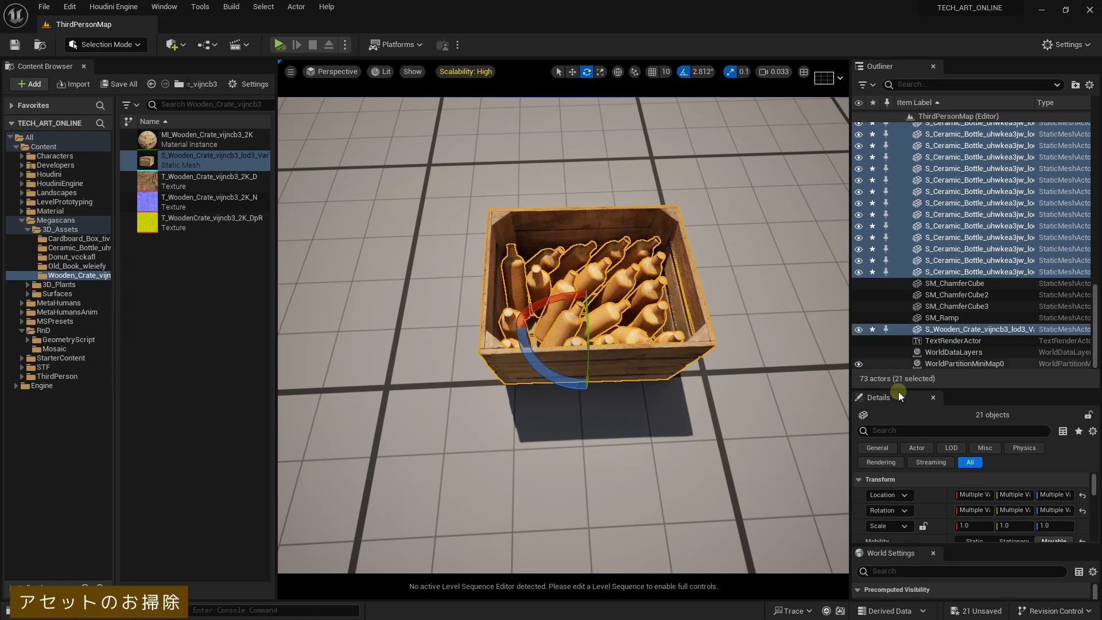
pyautogui.moveTo(909, 389); pyautogui.dragTo(911, 248)
pyautogui.scroll(-4, 918, 444)
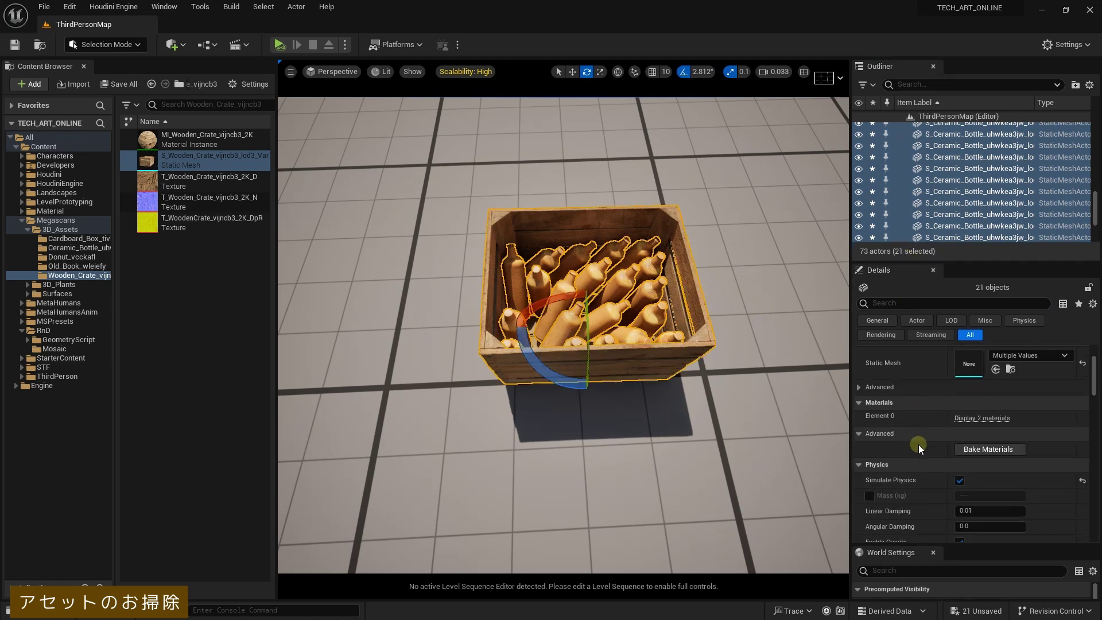
pyautogui.click(959, 462)
pyautogui.click(959, 462)
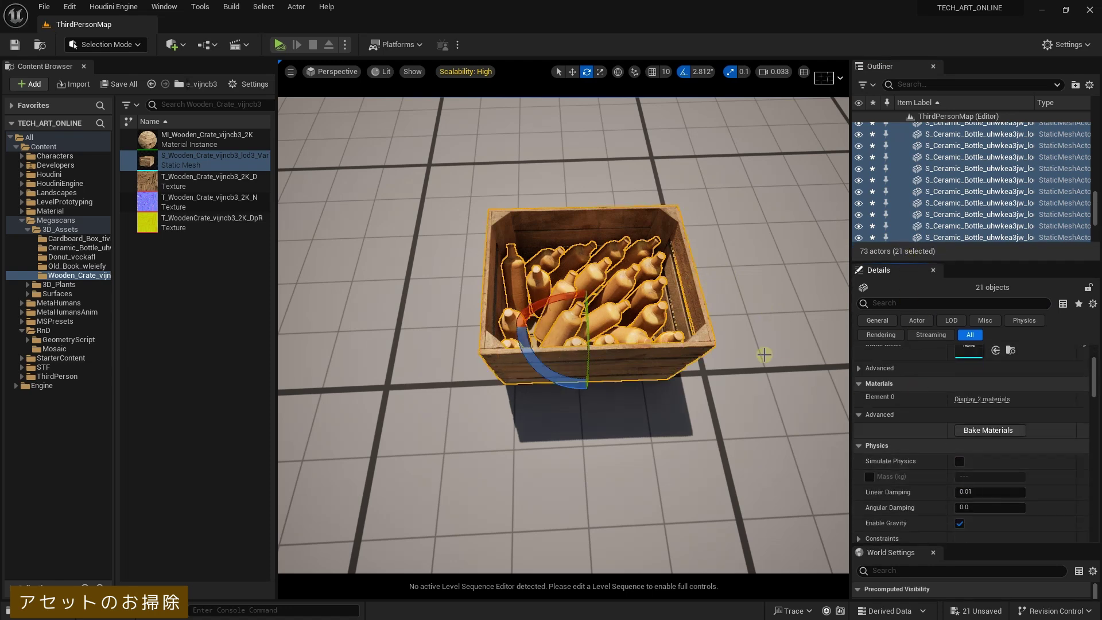
# Run a Play-in-editor test, then pick the wooden crate mesh asset.
pyautogui.moveTo(765, 352)
pyautogui.mouseDown(button='right')
pyautogui.moveTo(765, 322)
pyautogui.moveTo(752, 328)
pyautogui.mouseUp(button='right')
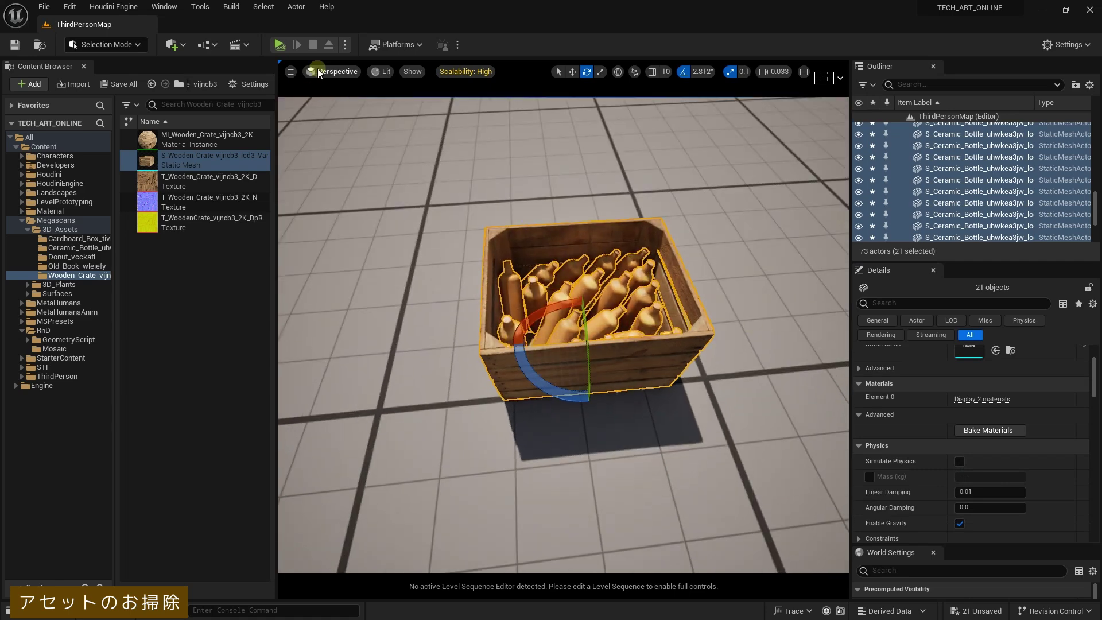
pyautogui.click(280, 44)
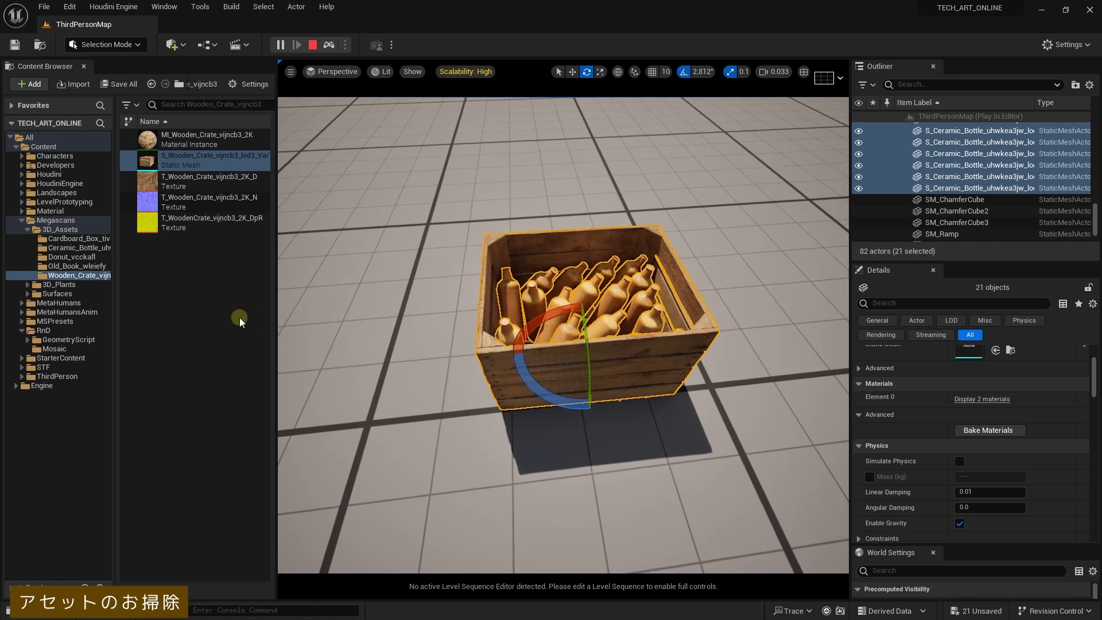
pyautogui.click(181, 168)
# Open the wooden crate mesh and display its simple collision shapes.
pyautogui.doubleClick(181, 168)
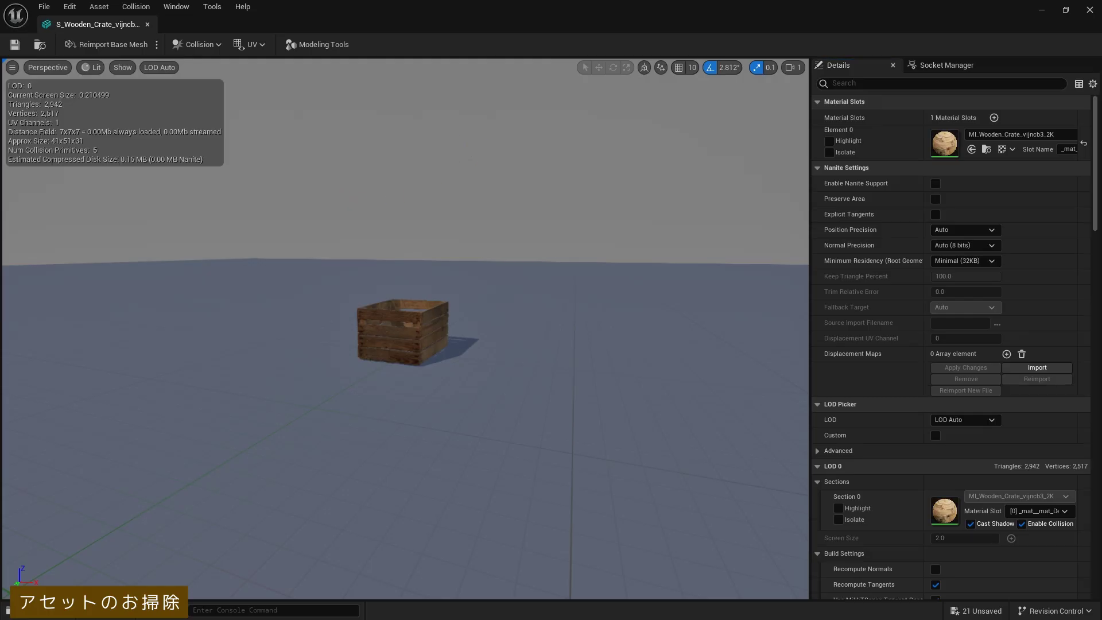
pyautogui.moveTo(330, 155); pyautogui.dragTo(329, 134)
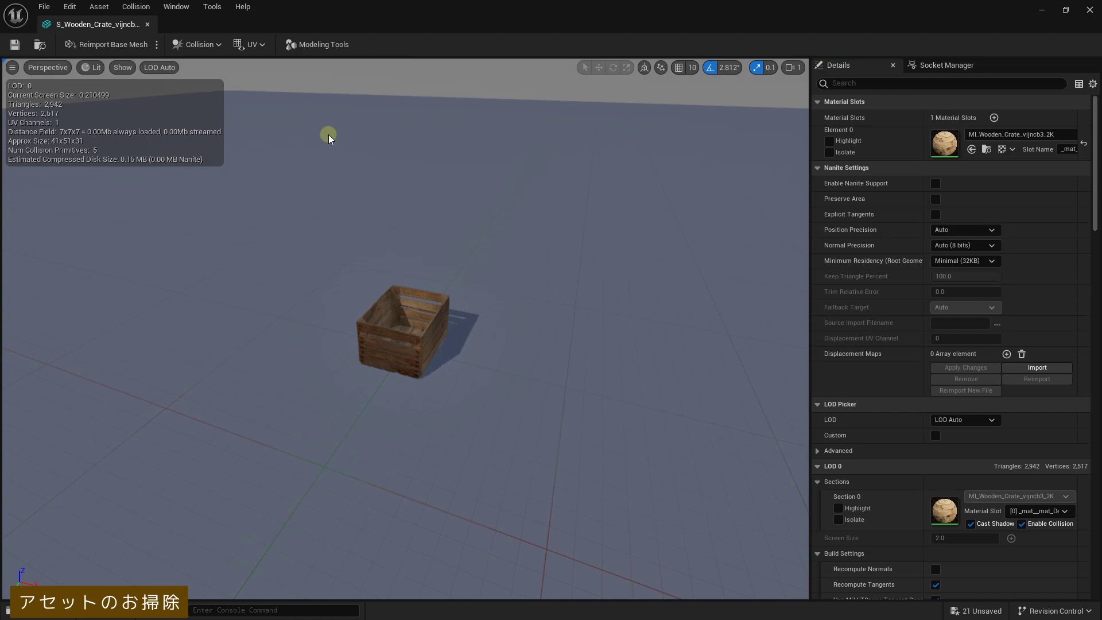
pyautogui.click(117, 68)
pyautogui.click(154, 229)
pyautogui.moveTo(308, 226)
pyautogui.mouseDown()
pyautogui.moveTo(376, 239)
pyautogui.moveTo(377, 311)
pyautogui.mouseUp()
# Delete the crate's collision boxes one by one until none remain.
pyautogui.click(407, 336)
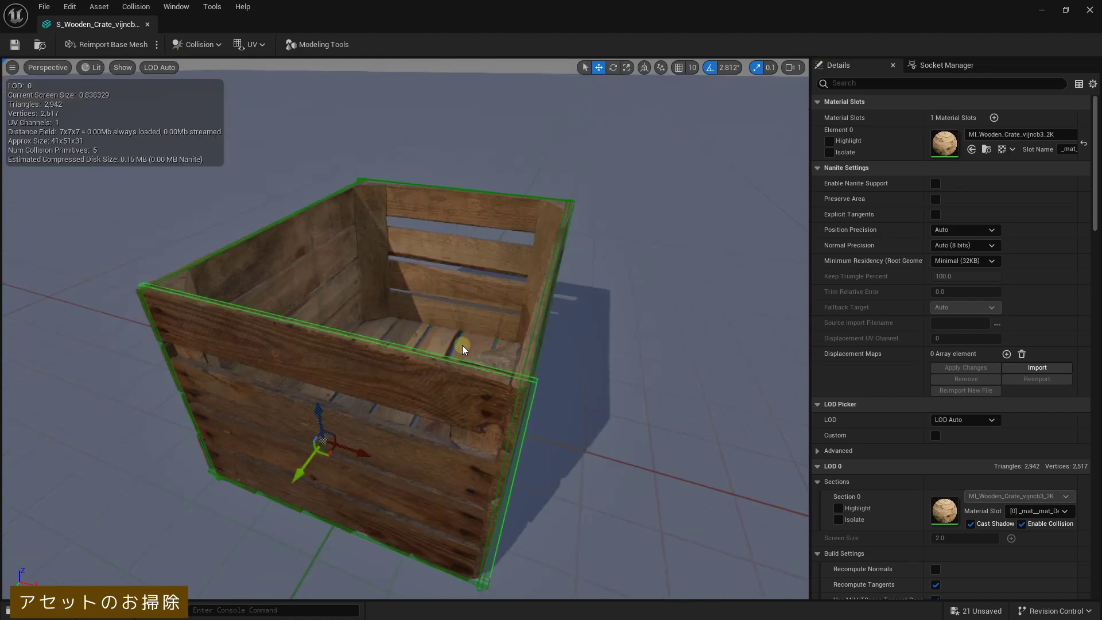
pyautogui.press('Delete')
pyautogui.click(527, 354)
pyautogui.press('Delete')
pyautogui.click(518, 195)
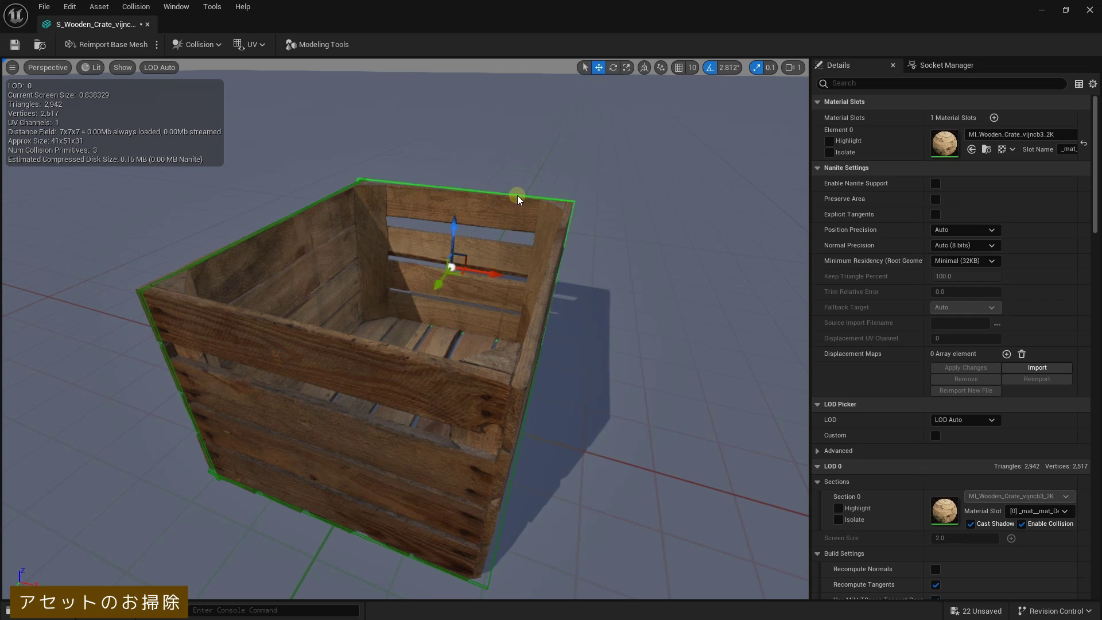
pyautogui.press('Delete')
pyautogui.click(315, 208)
pyautogui.press('Delete')
pyautogui.click(377, 325)
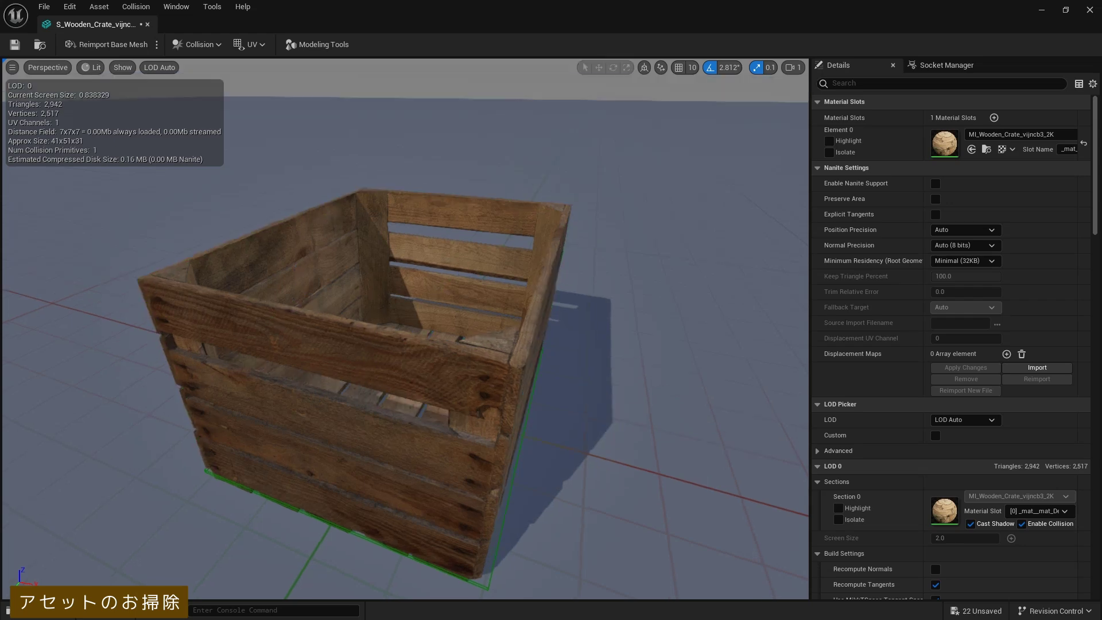
pyautogui.moveTo(404, 501); pyautogui.dragTo(403, 501)
pyautogui.click(440, 525)
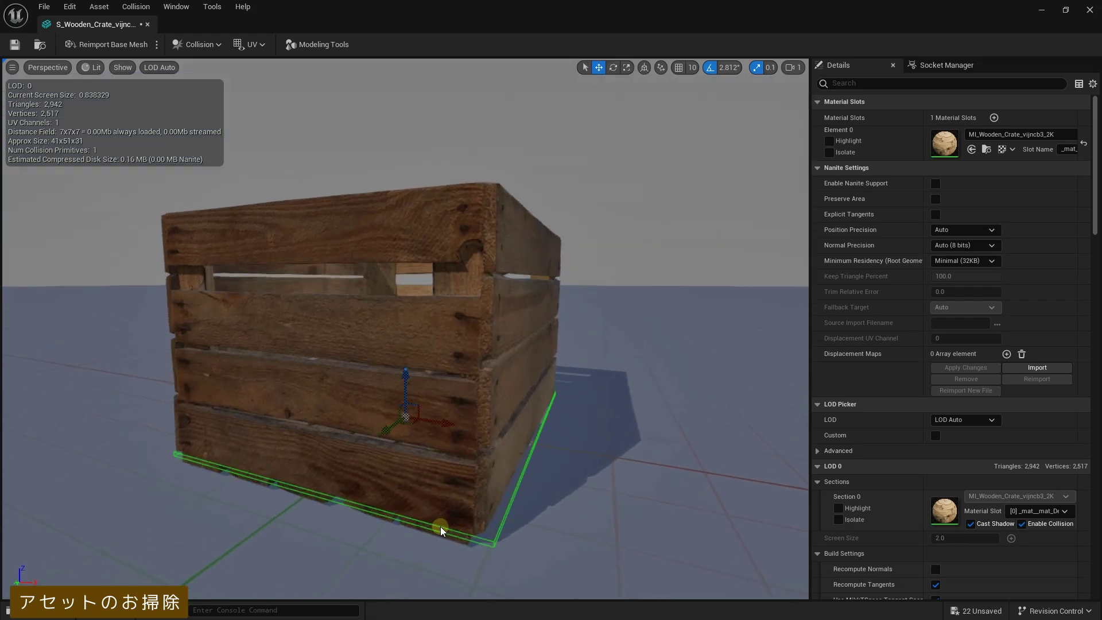
pyautogui.press('Delete')
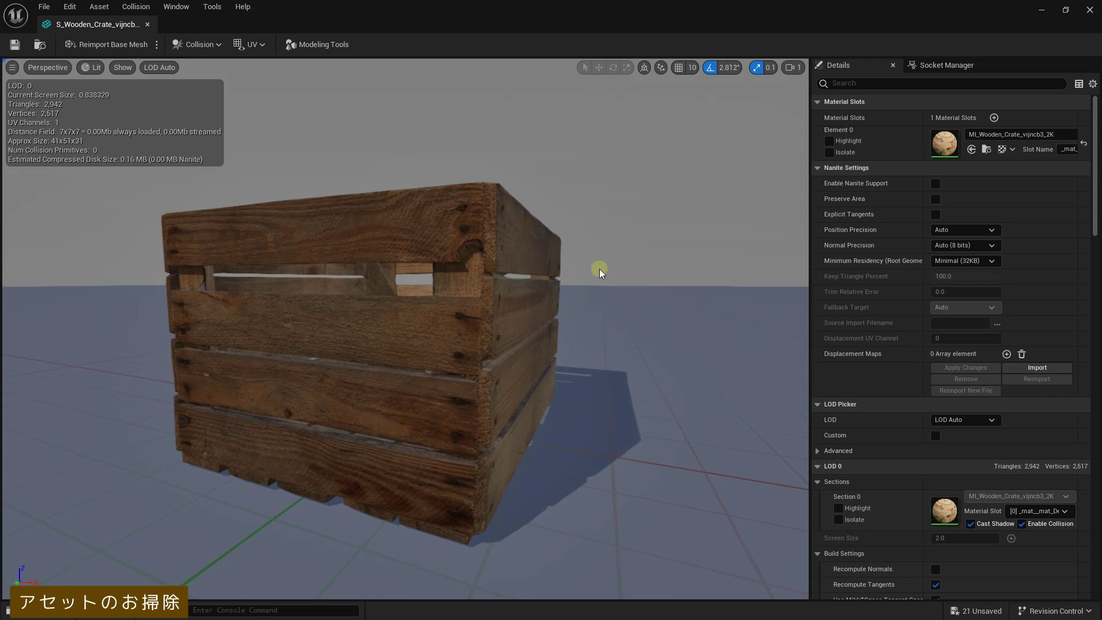
# Close the crate mesh editor and orbit the level view around the bottle-filled crate.
pyautogui.click(1089, 10)
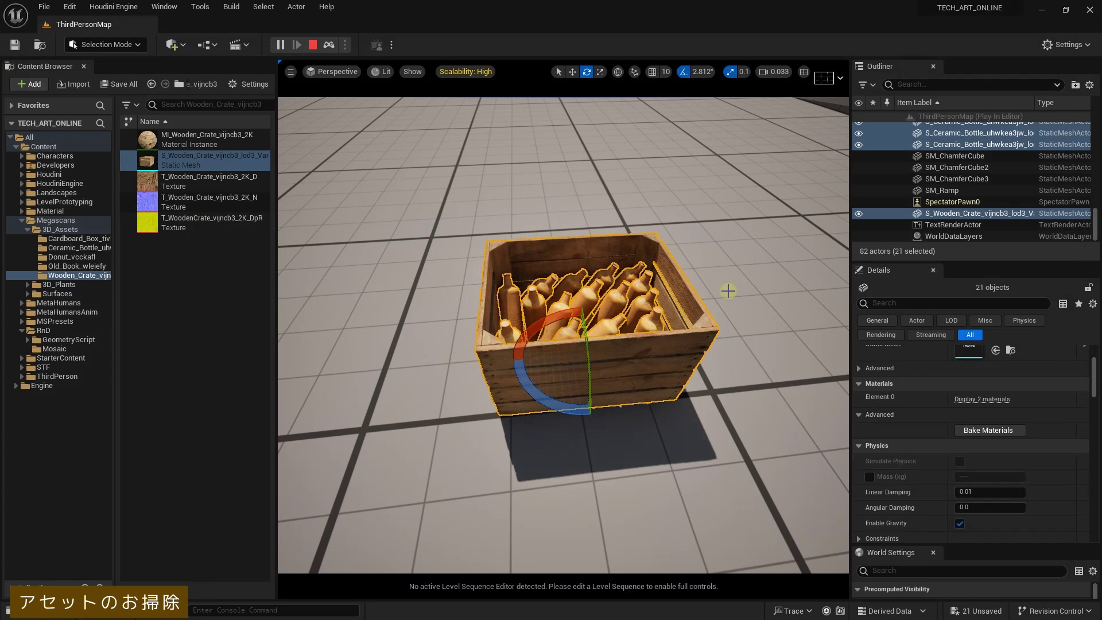
pyautogui.moveTo(727, 291); pyautogui.dragTo(841, 398, button='right')
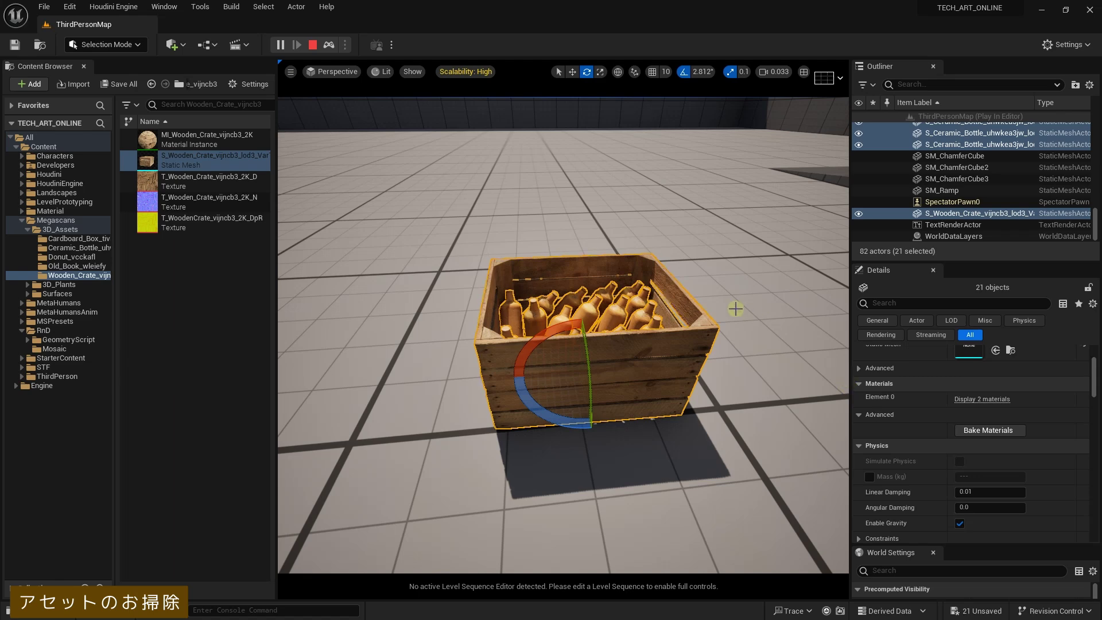
pyautogui.moveTo(727, 307); pyautogui.dragTo(717, 308, button='right')
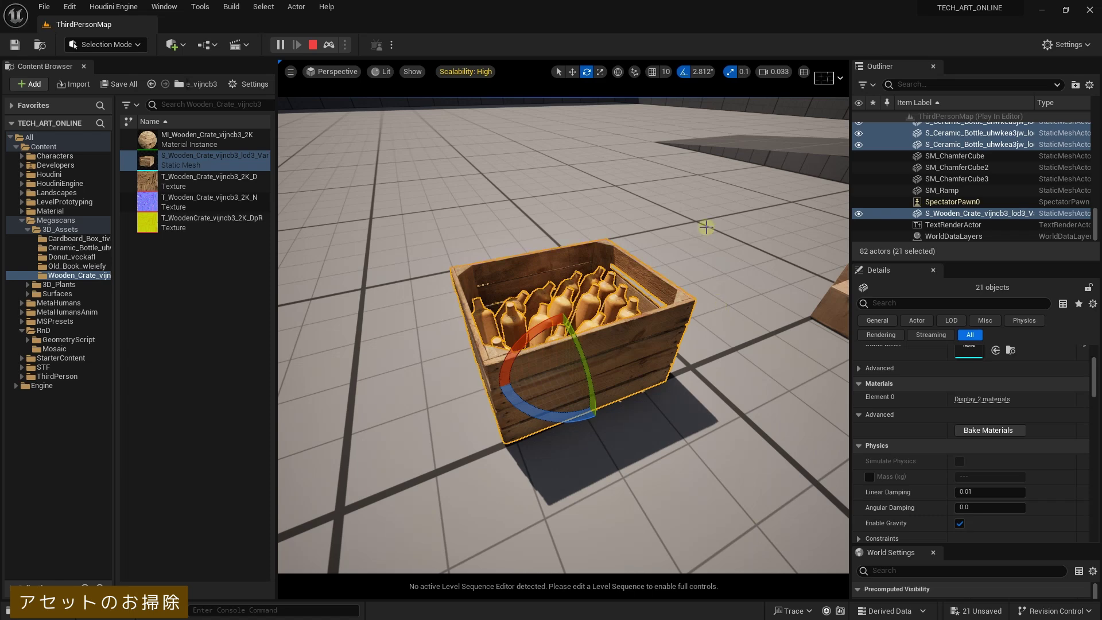
pyautogui.moveTo(706, 227); pyautogui.dragTo(707, 228, button='right')
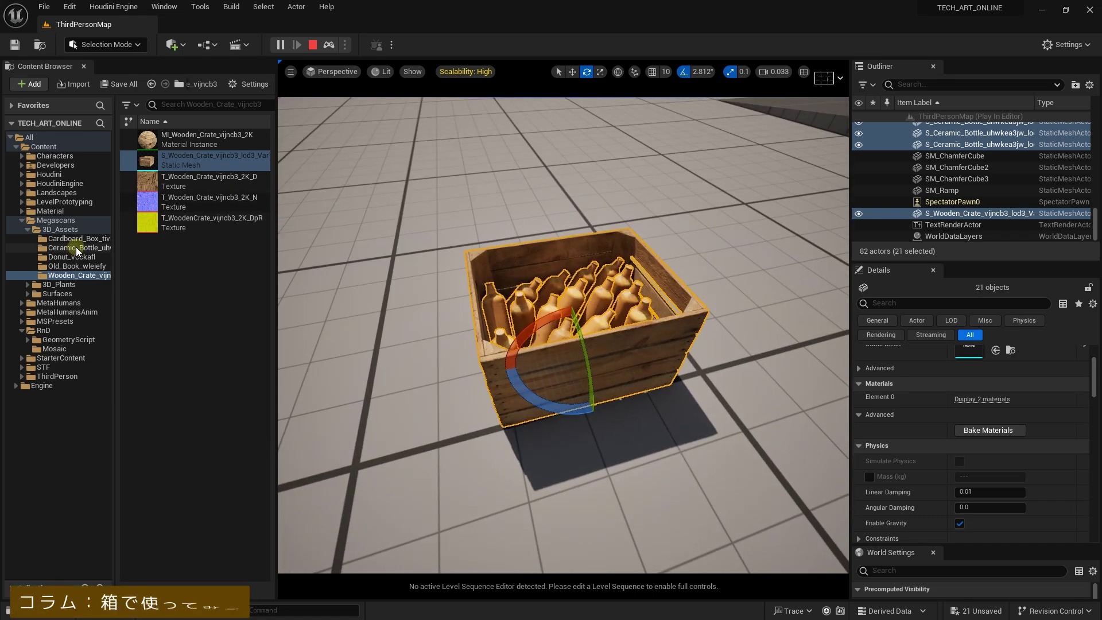
# Browse the Megascans asset folders and settle on the cardboard box folder.
pyautogui.click(76, 247)
pyautogui.click(68, 239)
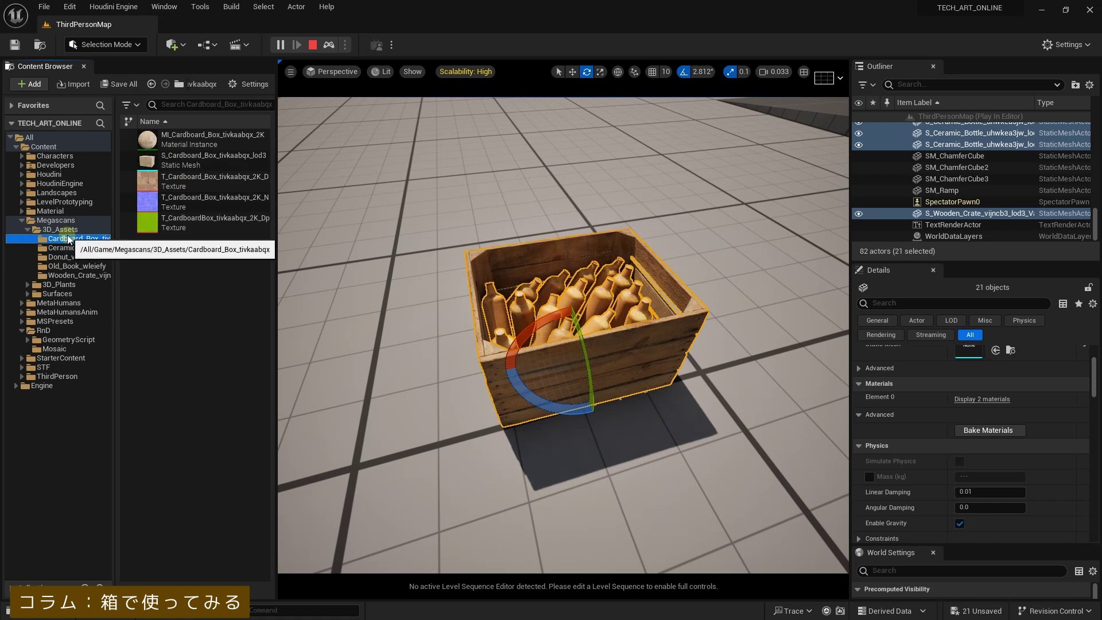
pyautogui.click(64, 257)
pyautogui.click(65, 266)
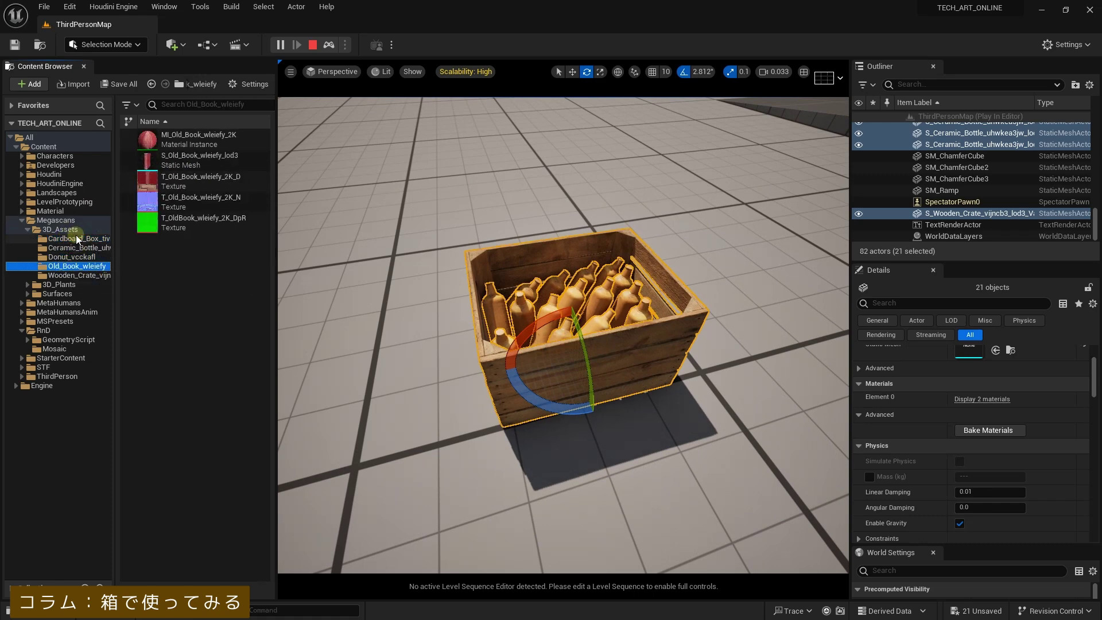
pyautogui.click(76, 238)
pyautogui.click(76, 247)
pyautogui.click(76, 239)
# Drag the cardboard box mesh into the level near the crate.
pyautogui.click(175, 165)
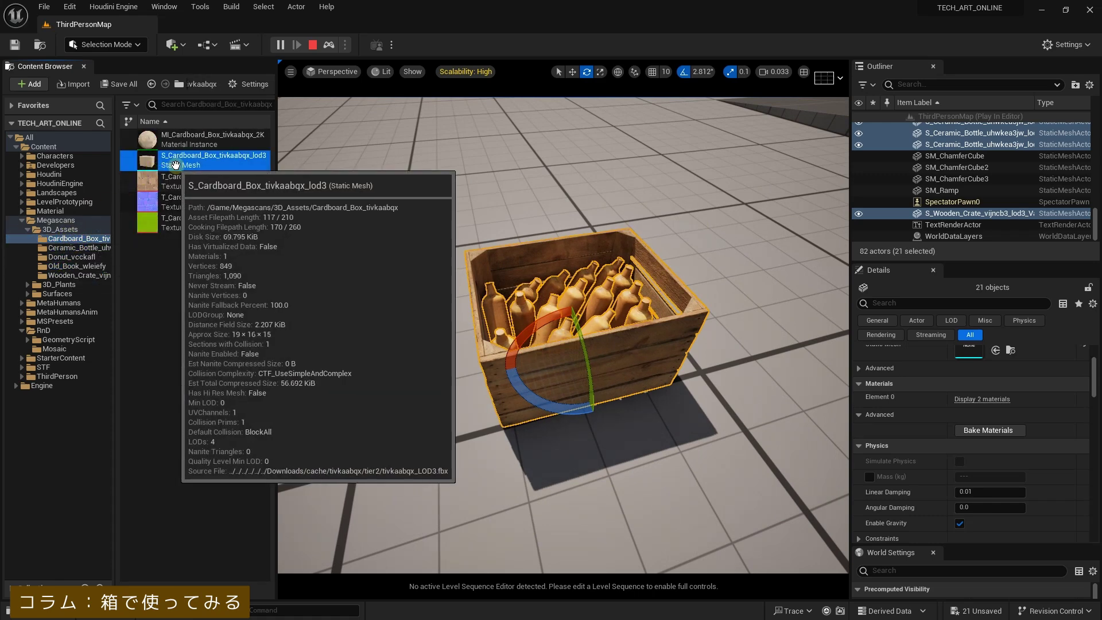
pyautogui.moveTo(175, 165); pyautogui.dragTo(433, 225)
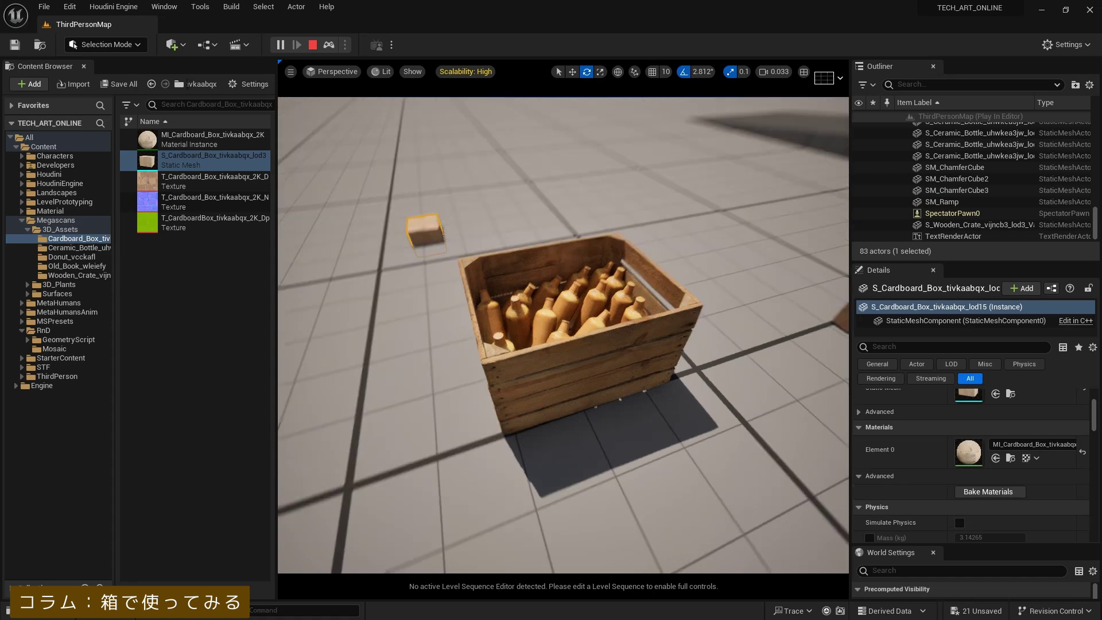
pyautogui.scroll(-2, 441, 230)
pyautogui.press('w')
pyautogui.scroll(-3, 423, 232)
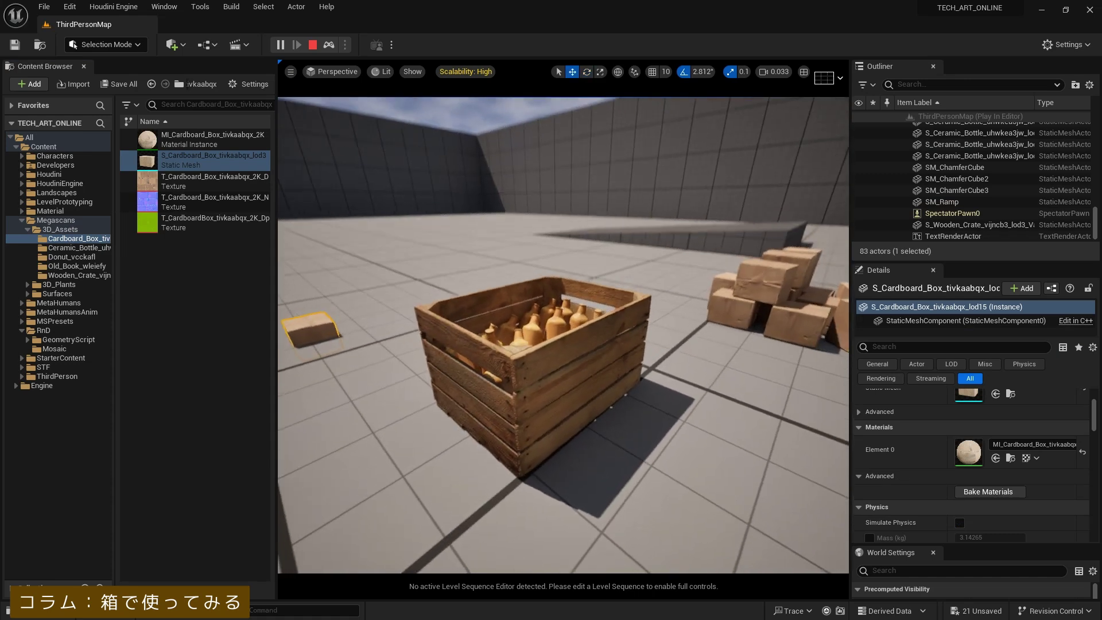
pyautogui.scroll(-3, 393, 271)
pyautogui.moveTo(394, 271); pyautogui.dragTo(392, 103, button='right')
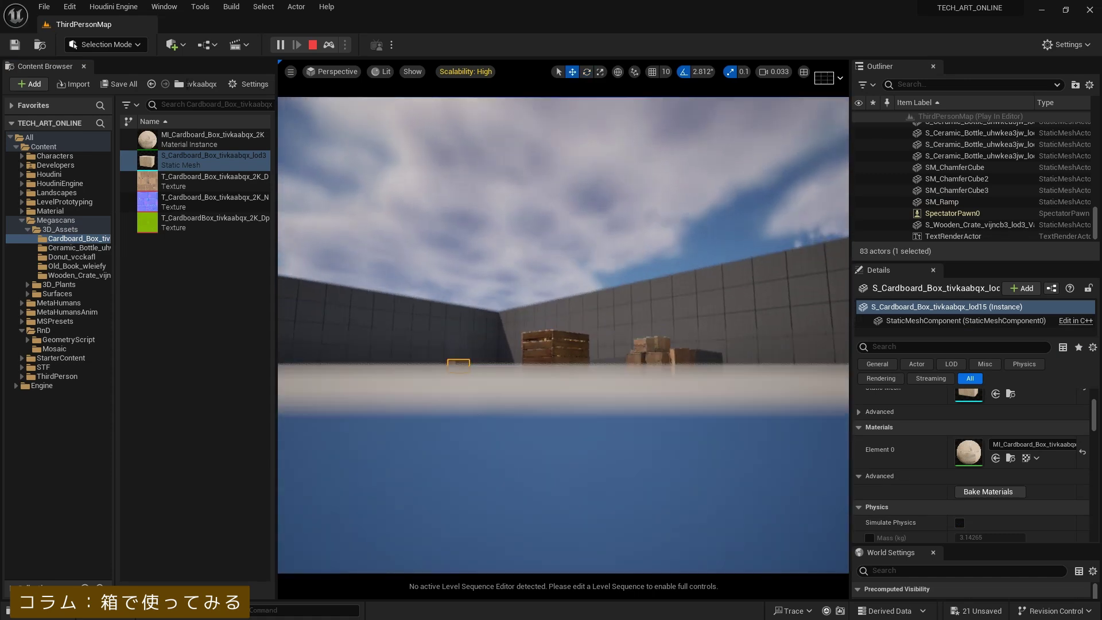
# Stop the preview, place a cardboard box left of the crate, and enable Simulate Physics.
pyautogui.click(312, 46)
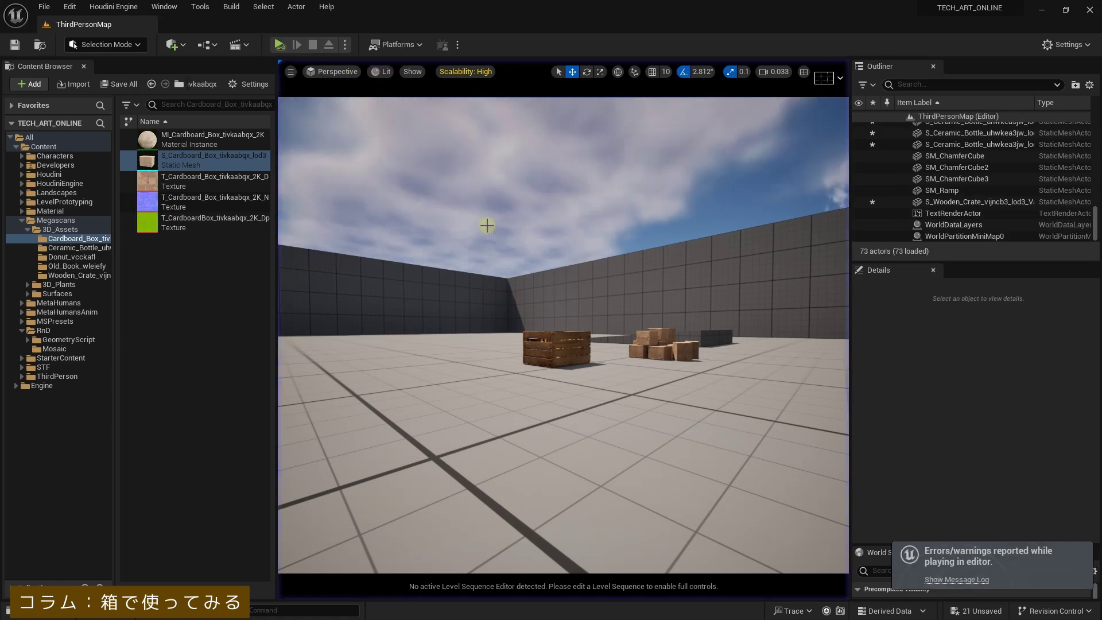
pyautogui.moveTo(258, 171)
pyautogui.mouseDown()
pyautogui.moveTo(472, 341)
pyautogui.moveTo(475, 330)
pyautogui.mouseUp()
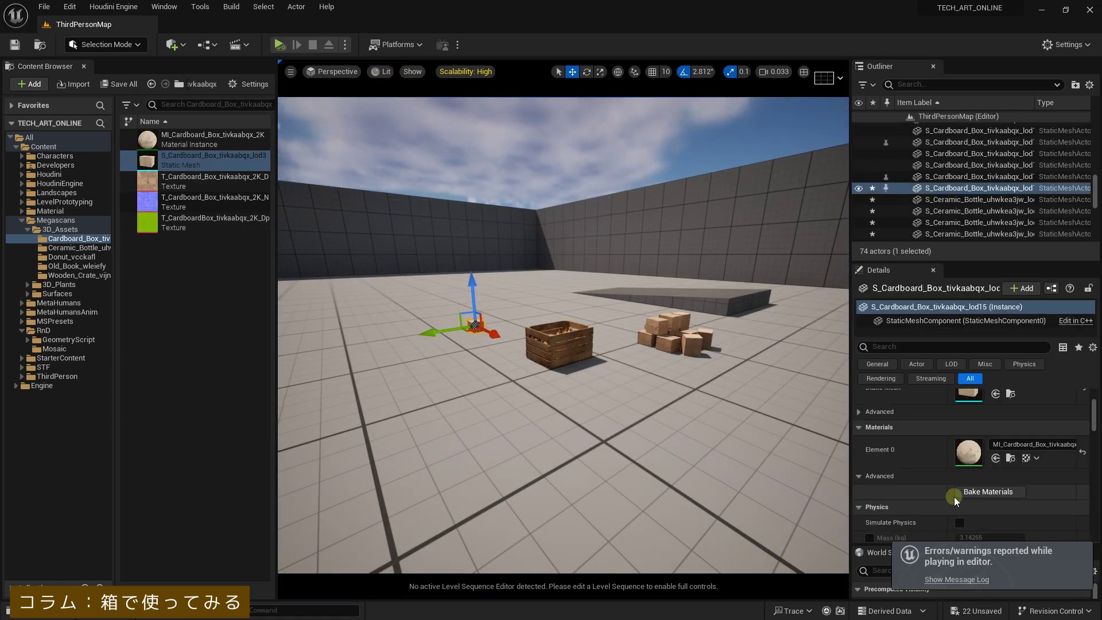
pyautogui.click(958, 523)
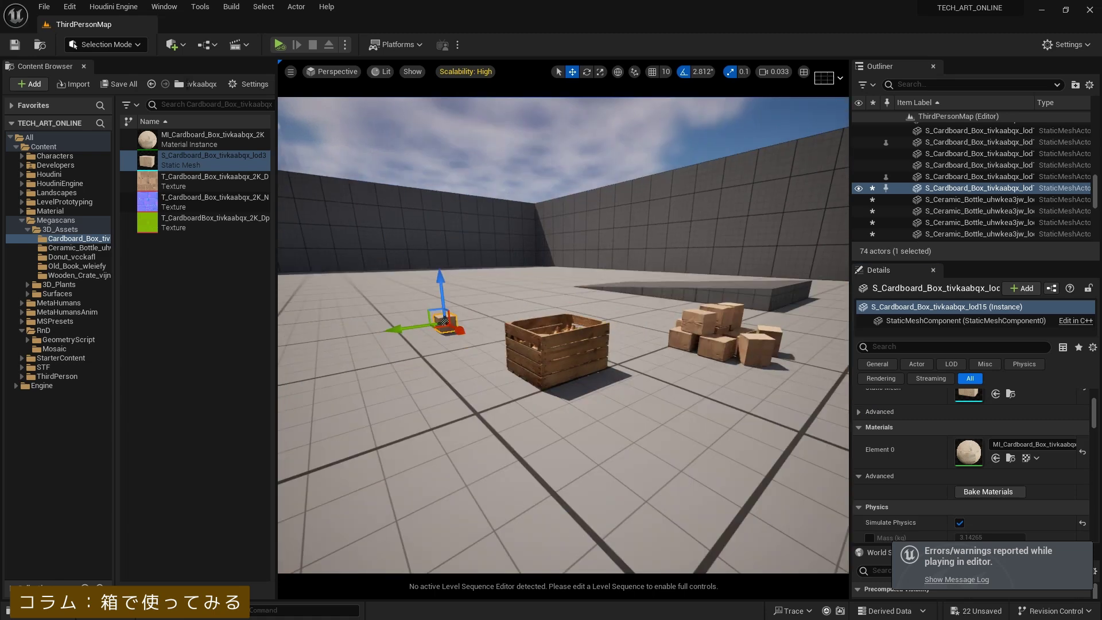
pyautogui.press('f')
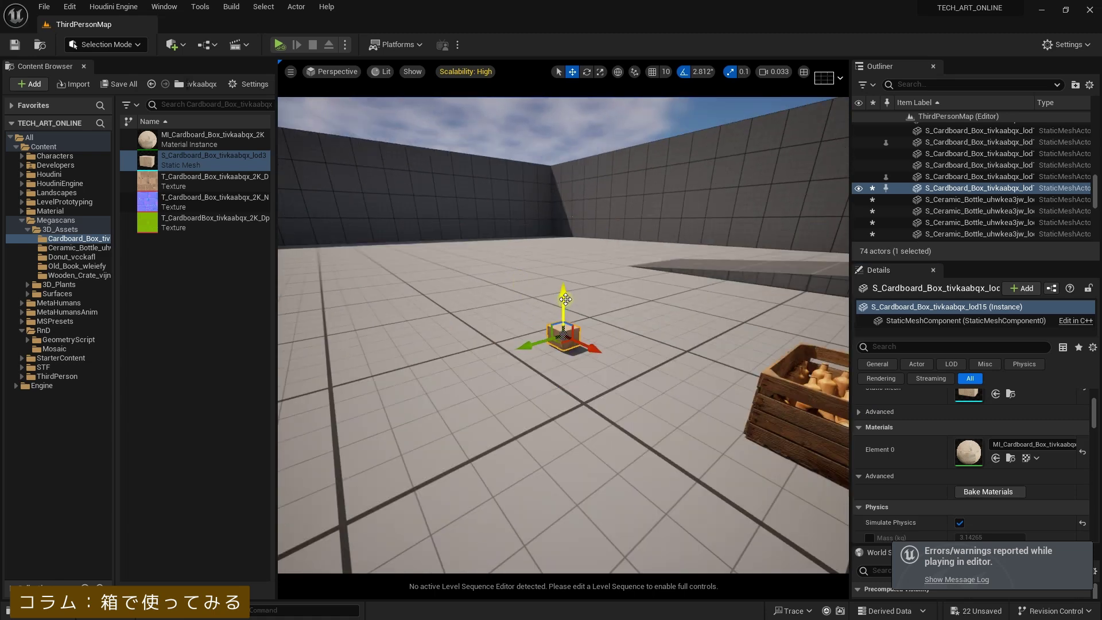
# Alt-drag copies of the box upward to build a stacked box tower.
pyautogui.keyDown('alt'); pyautogui.moveTo(565, 299); pyautogui.dragTo(565, 278); pyautogui.keyUp('alt')
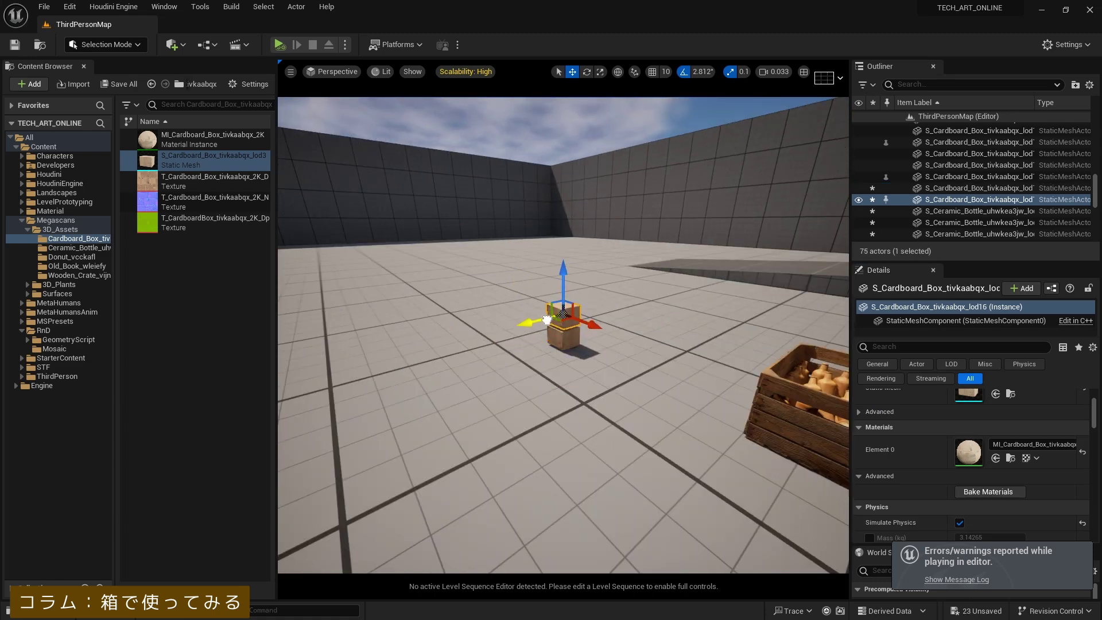
pyautogui.keyDown('alt'); pyautogui.moveTo(561, 290); pyautogui.dragTo(565, 263); pyautogui.keyUp('alt')
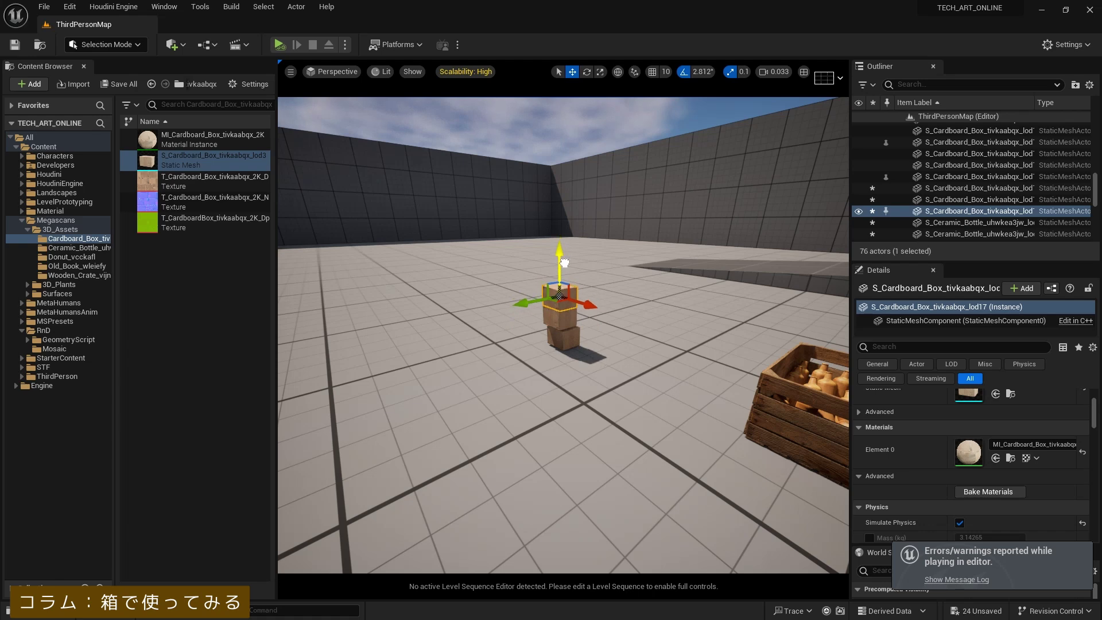
pyautogui.moveTo(523, 301); pyautogui.dragTo(529, 298)
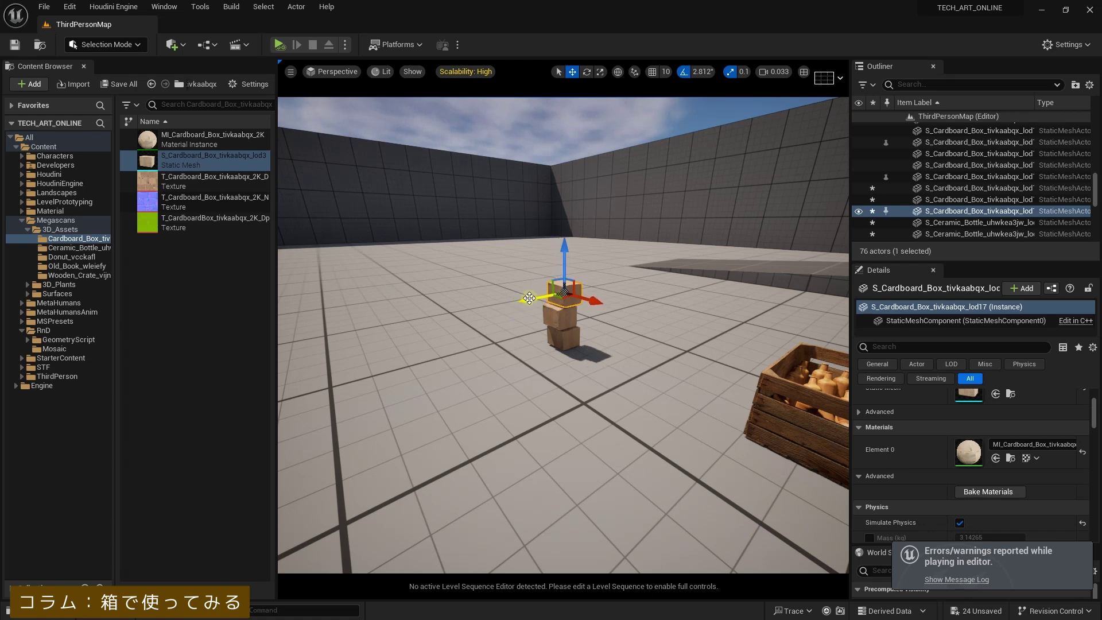
pyautogui.keyDown('ctrl'); pyautogui.click(558, 321); pyautogui.keyUp('ctrl')
pyautogui.keyDown('ctrl'); pyautogui.click(562, 337); pyautogui.keyUp('ctrl')
pyautogui.keyDown('alt'); pyautogui.moveTo(566, 252); pyautogui.dragTo(568, 175); pyautogui.keyUp('alt')
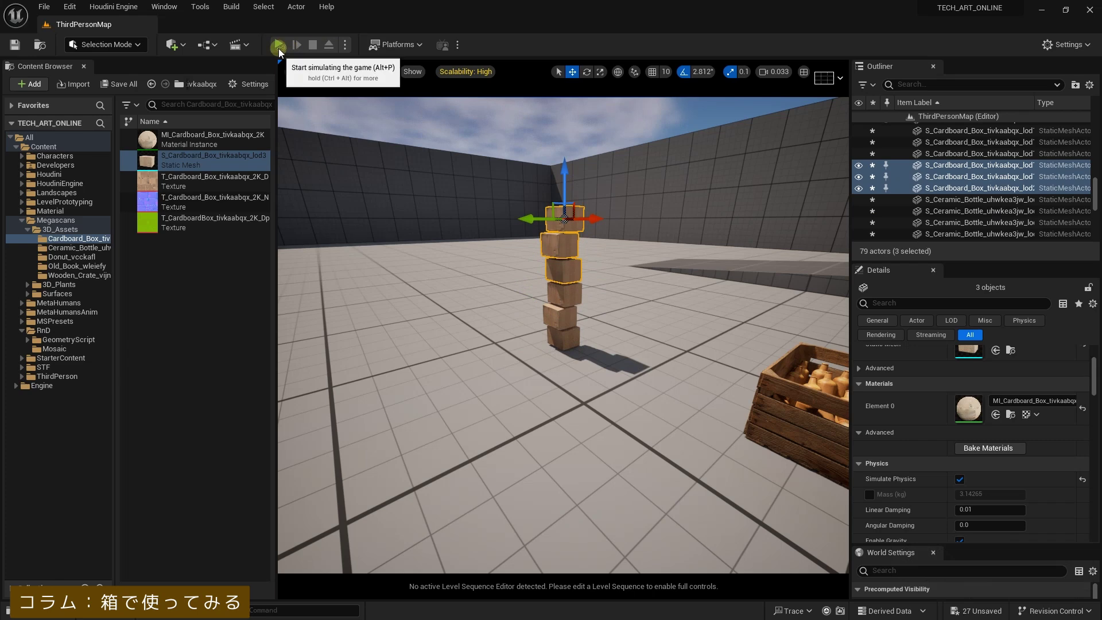
# Start Simulate and pull a middle box out so the tower topples.
pyautogui.click(279, 45)
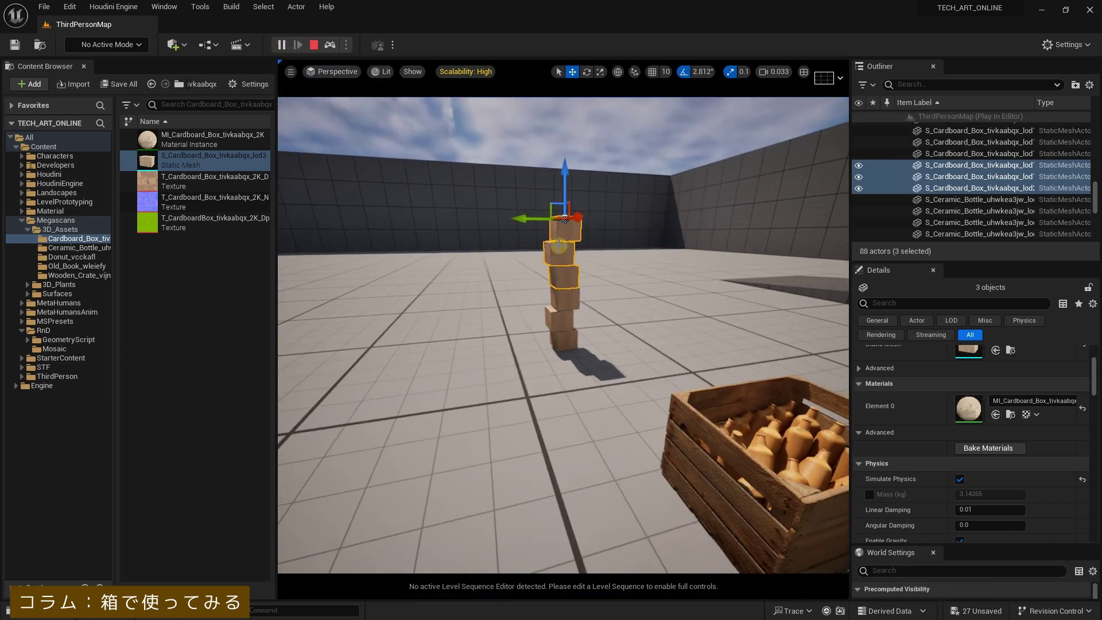
pyautogui.click(558, 247)
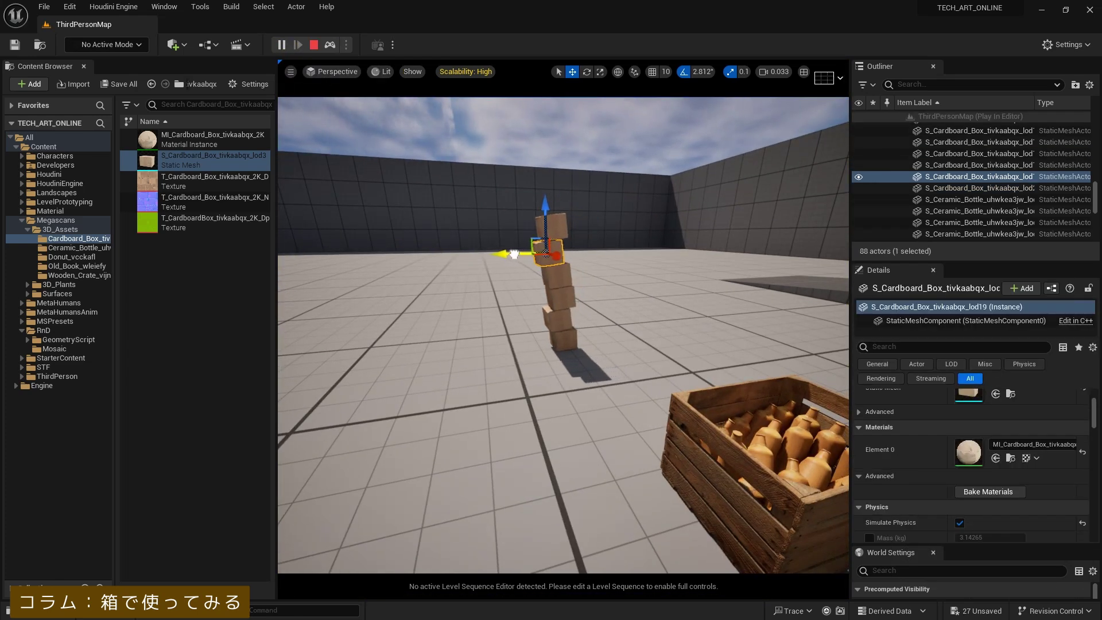
pyautogui.moveTo(514, 254); pyautogui.dragTo(501, 255)
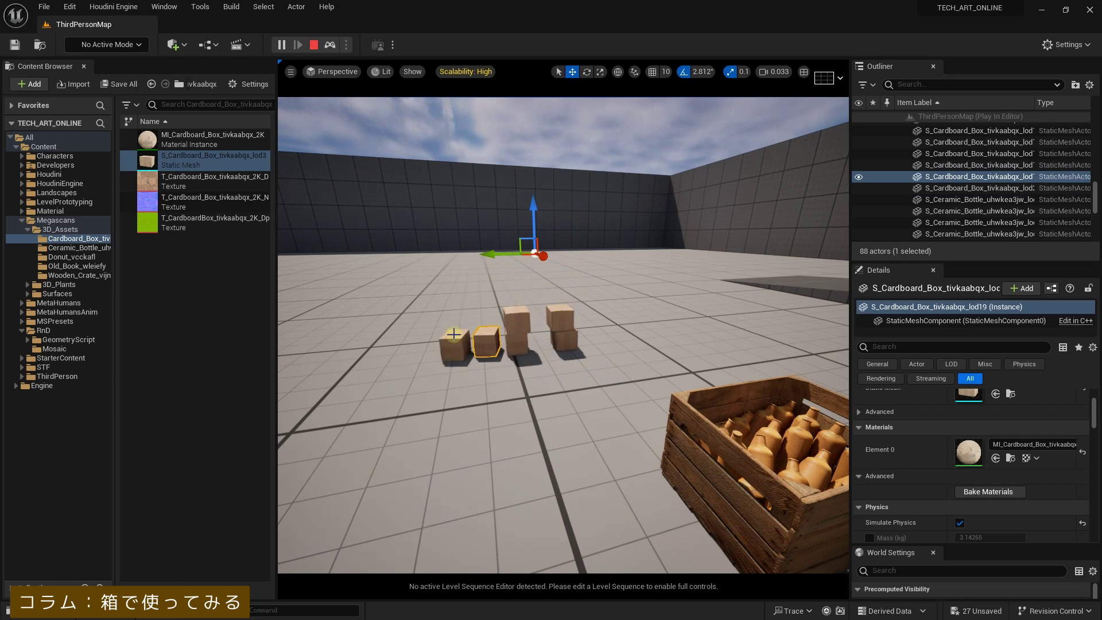
# Lift a fallen box off the floor and let it drop onto the scattered pile.
pyautogui.click(453, 334)
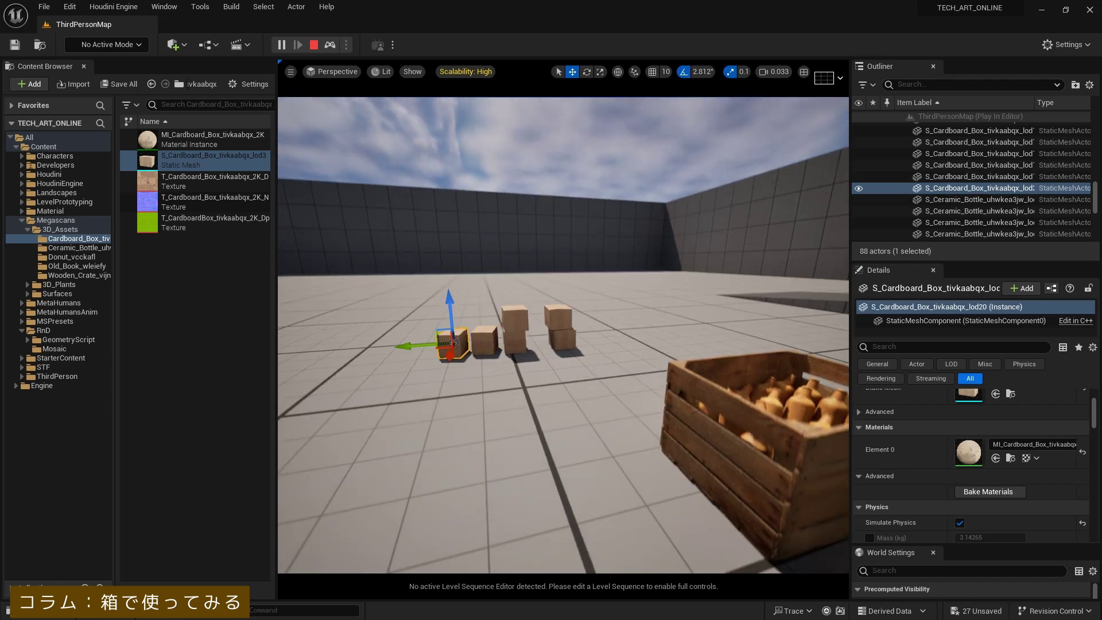
pyautogui.moveTo(454, 345)
pyautogui.mouseDown()
pyautogui.moveTo(461, 248)
pyautogui.moveTo(454, 304)
pyautogui.moveTo(455, 280)
pyautogui.mouseUp()
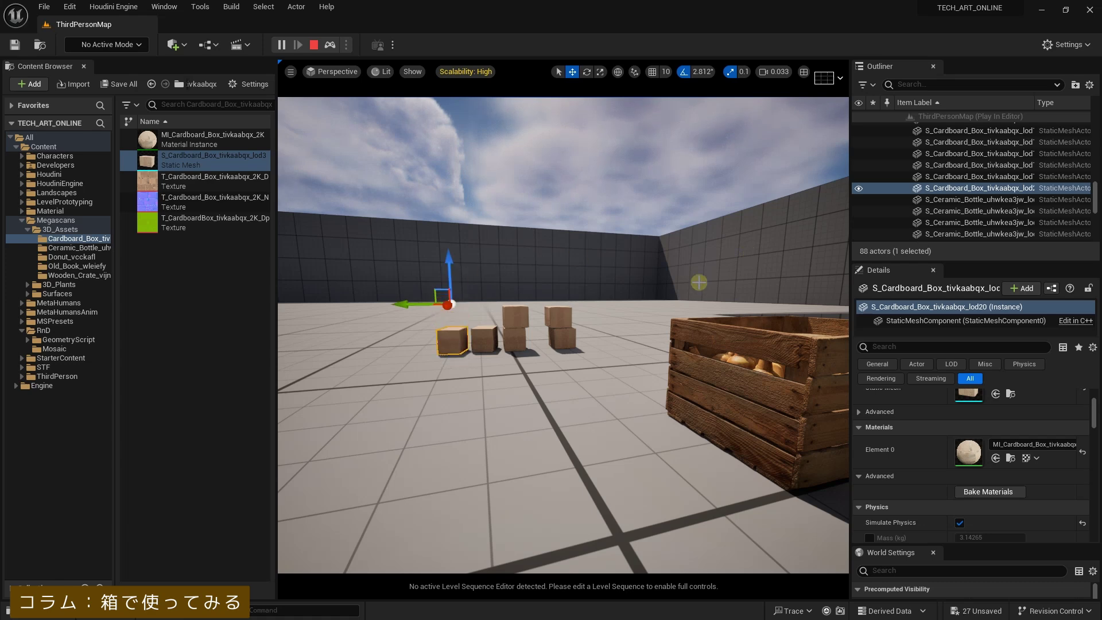
pyautogui.click(452, 339)
pyautogui.moveTo(452, 338)
pyautogui.mouseDown()
pyautogui.moveTo(454, 329)
pyautogui.moveTo(451, 346)
pyautogui.mouseUp()
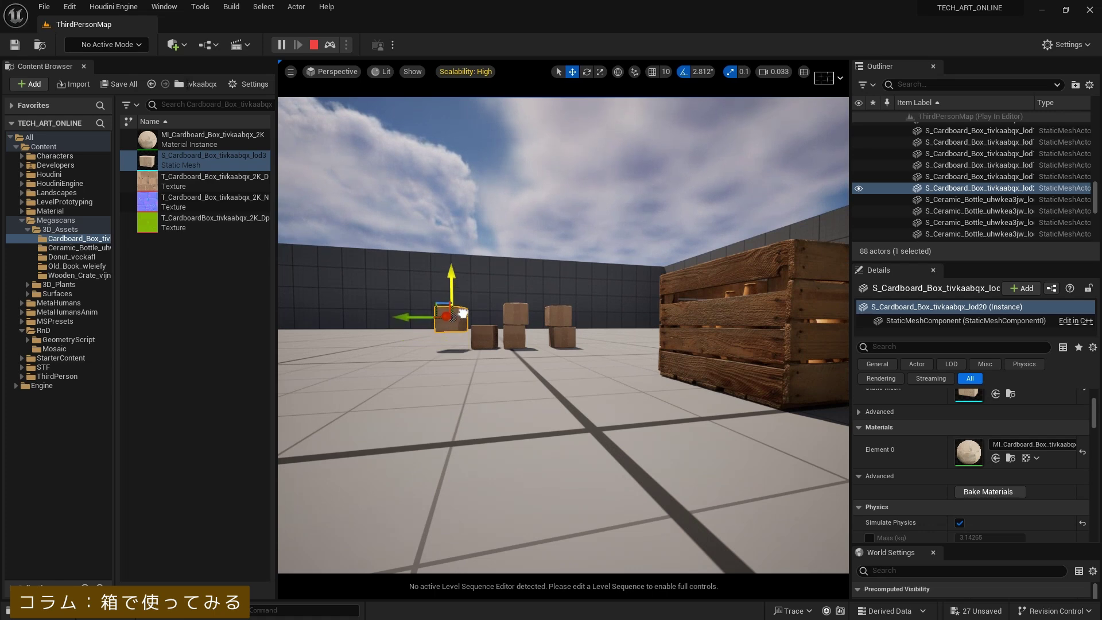
pyautogui.moveTo(462, 312)
pyautogui.mouseDown()
pyautogui.moveTo(451, 305)
pyautogui.moveTo(454, 343)
pyautogui.moveTo(489, 314)
pyautogui.mouseUp()
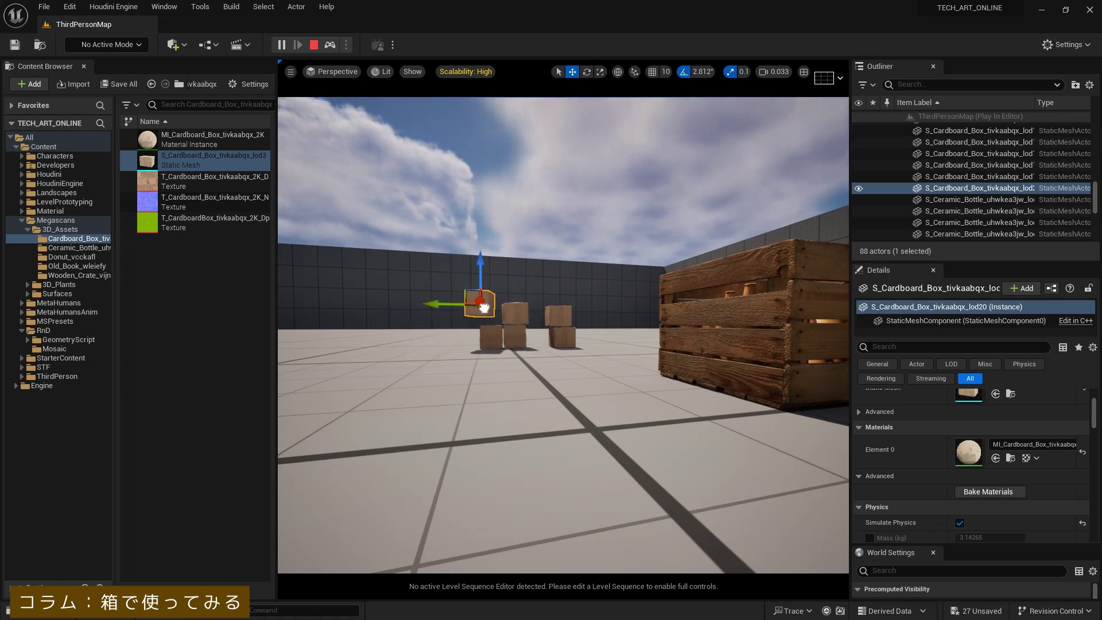
pyautogui.moveTo(506, 369)
pyautogui.keyDown('alt'); pyautogui.mouseDown()
pyautogui.moveTo(447, 337)
pyautogui.moveTo(492, 352)
pyautogui.mouseUp(); pyautogui.keyUp('alt')
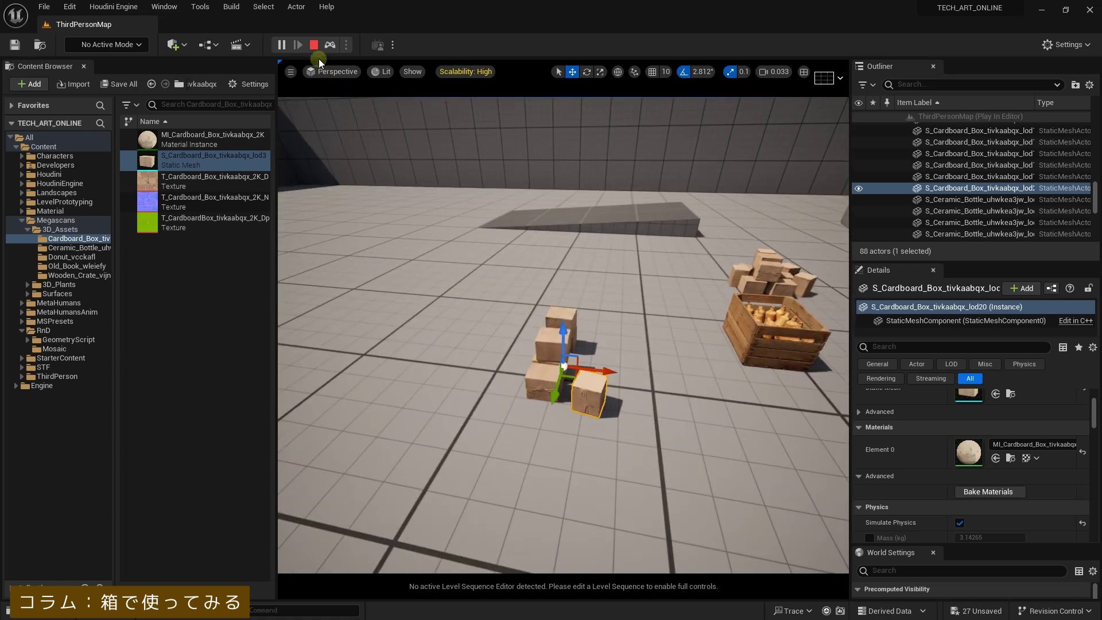
# Stop the simulation, slide one tower box partly out, and restart Simulate.
pyautogui.click(314, 45)
pyautogui.press('f')
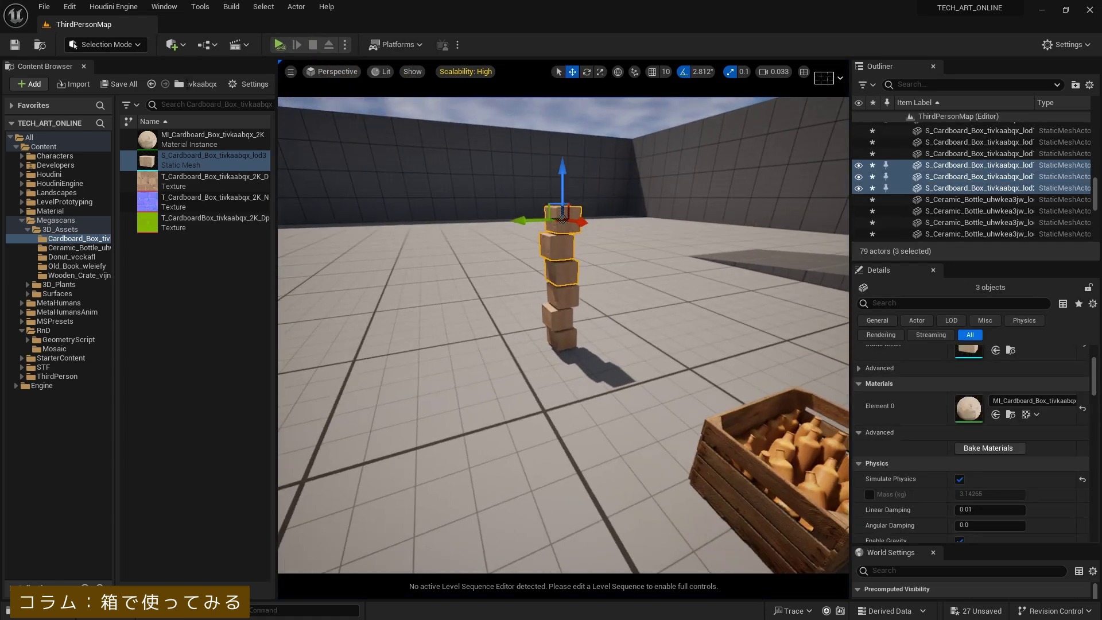
pyautogui.click(563, 298)
pyautogui.moveTo(539, 304); pyautogui.dragTo(485, 302)
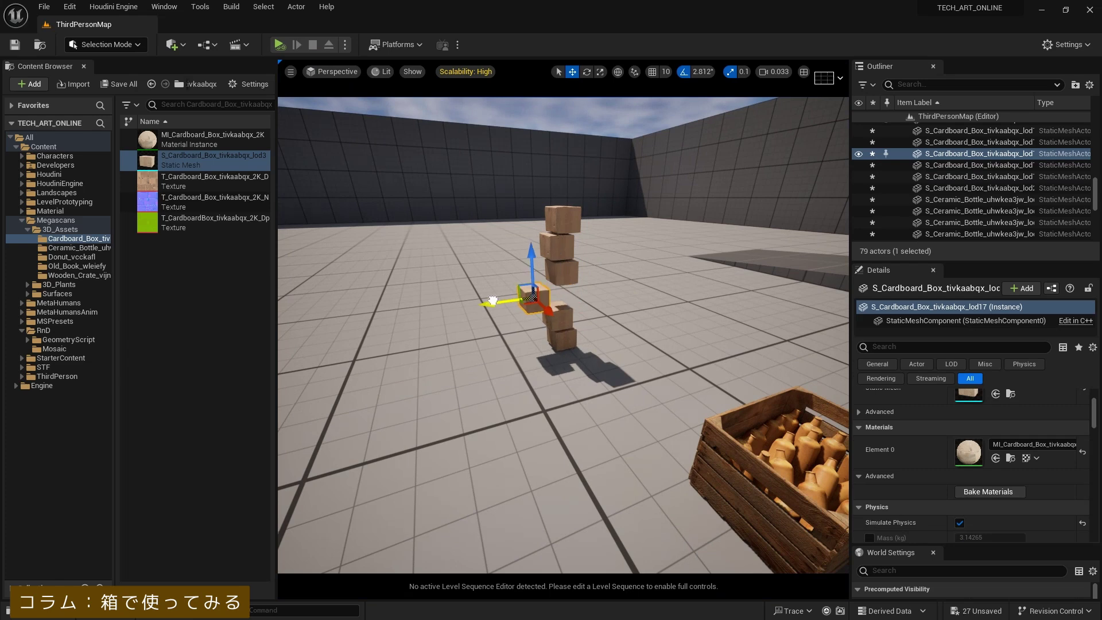
pyautogui.click(280, 45)
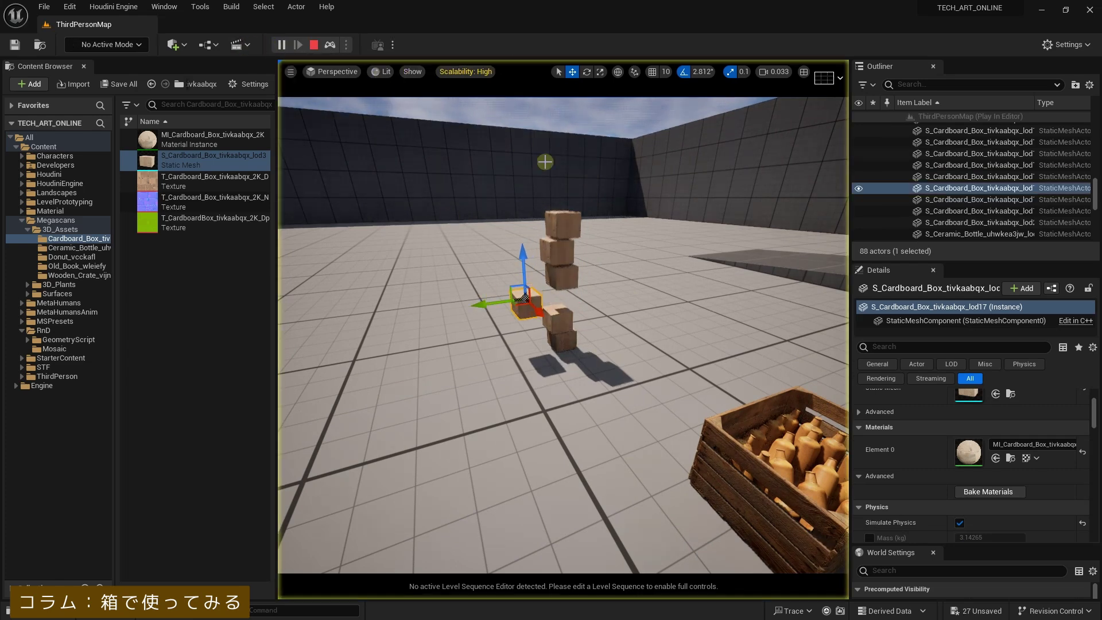
# Pull the top box out to topple the tower, then push fallen boxes together.
pyautogui.click(563, 253)
pyautogui.moveTo(516, 256); pyautogui.dragTo(468, 278)
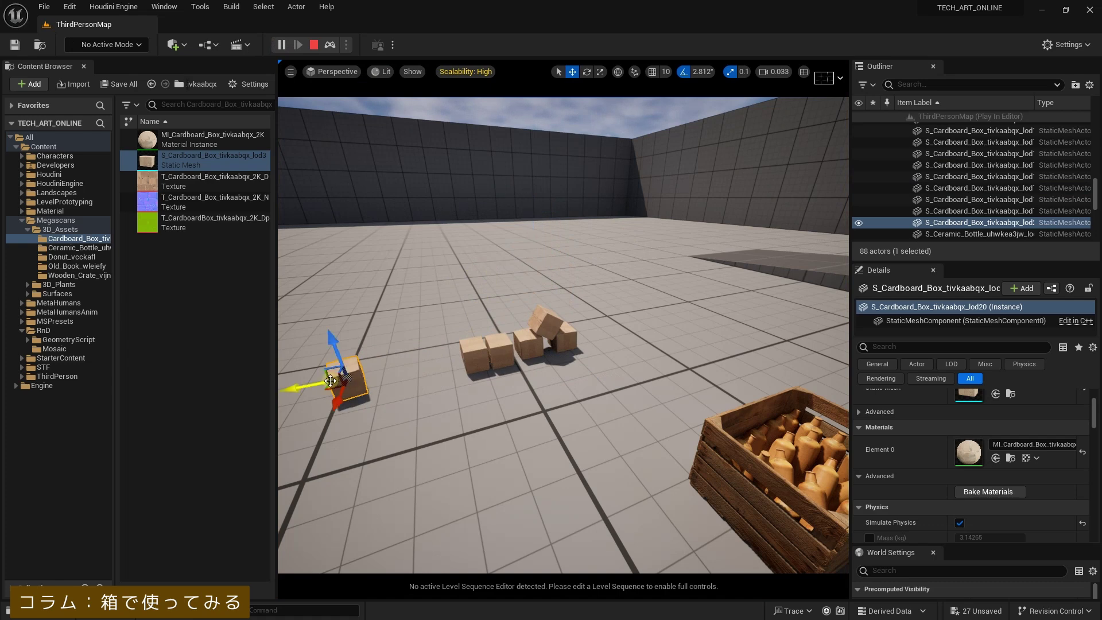
pyautogui.moveTo(316, 383)
pyautogui.mouseDown()
pyautogui.moveTo(417, 395)
pyautogui.moveTo(467, 372)
pyautogui.mouseUp()
pyautogui.moveTo(467, 310); pyautogui.dragTo(502, 404, button='right')
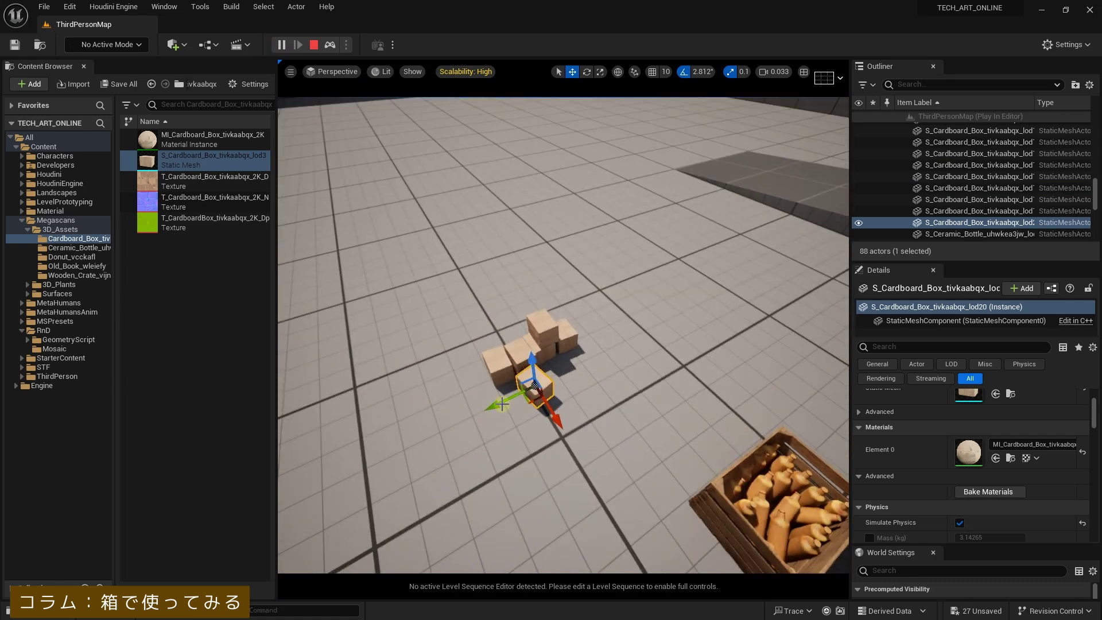
pyautogui.moveTo(568, 427)
pyautogui.keyDown('shift'); pyautogui.mouseDown()
pyautogui.moveTo(567, 399)
pyautogui.moveTo(508, 333)
pyautogui.mouseUp(); pyautogui.keyUp('shift')
# Push an edge box into the pile and switch to rotating the selected box.
pyautogui.click(492, 372)
pyautogui.click(508, 326)
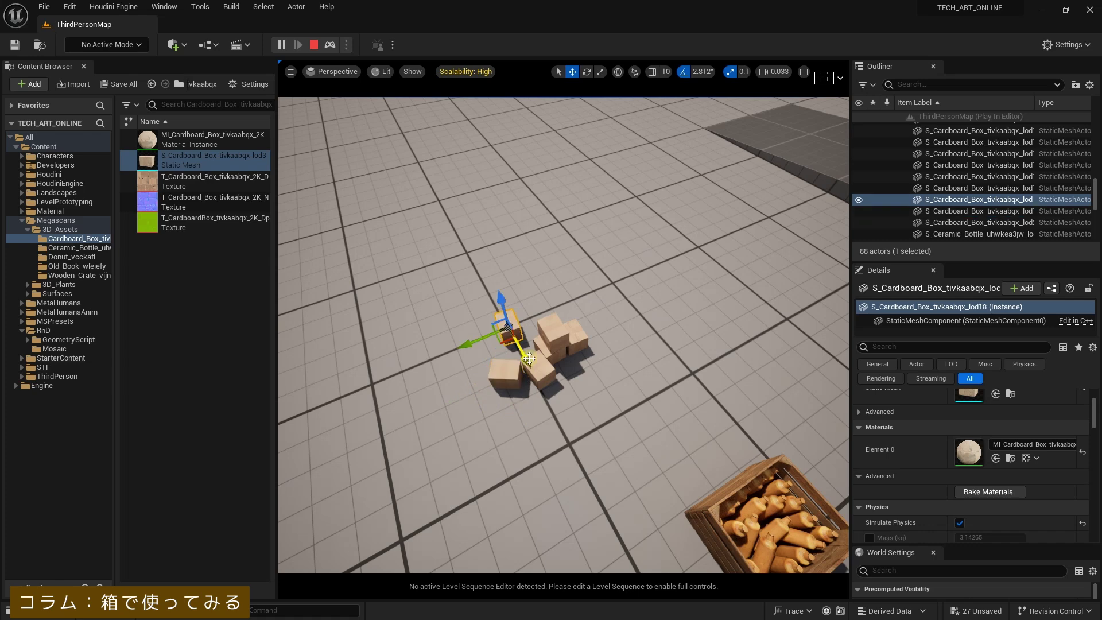
pyautogui.click(548, 353)
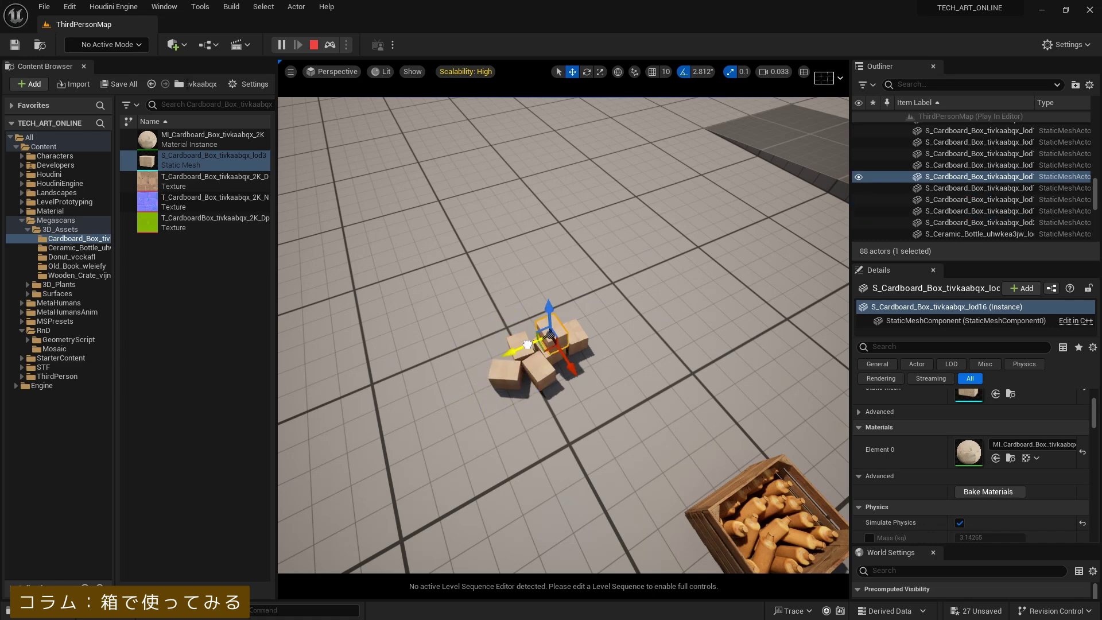
pyautogui.moveTo(542, 343); pyautogui.dragTo(522, 352)
pyautogui.press('e')
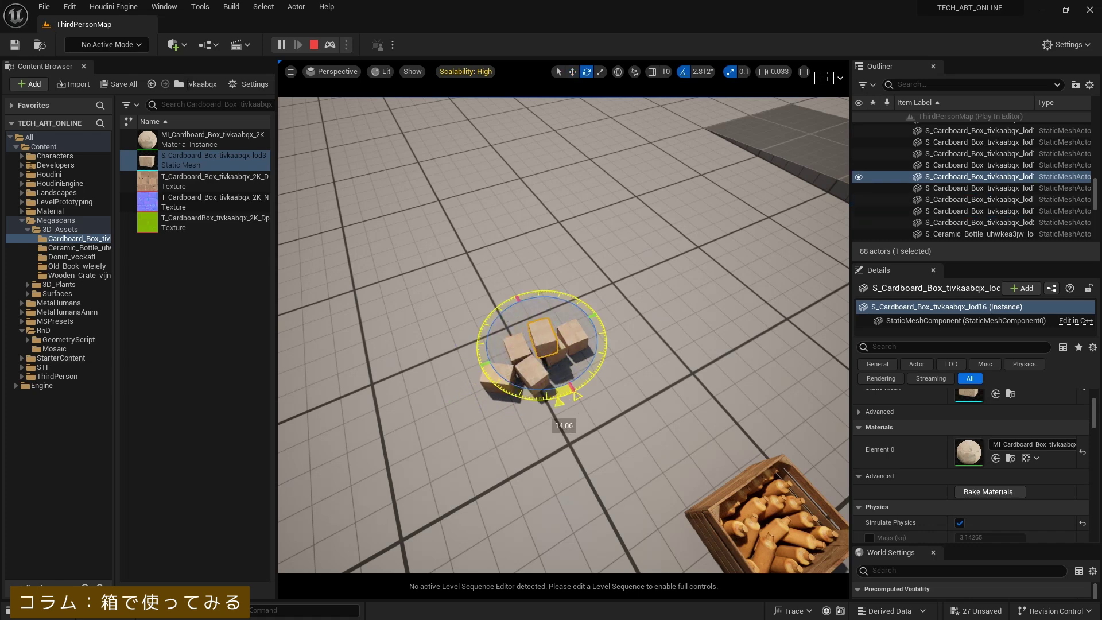
pyautogui.click(438, 297)
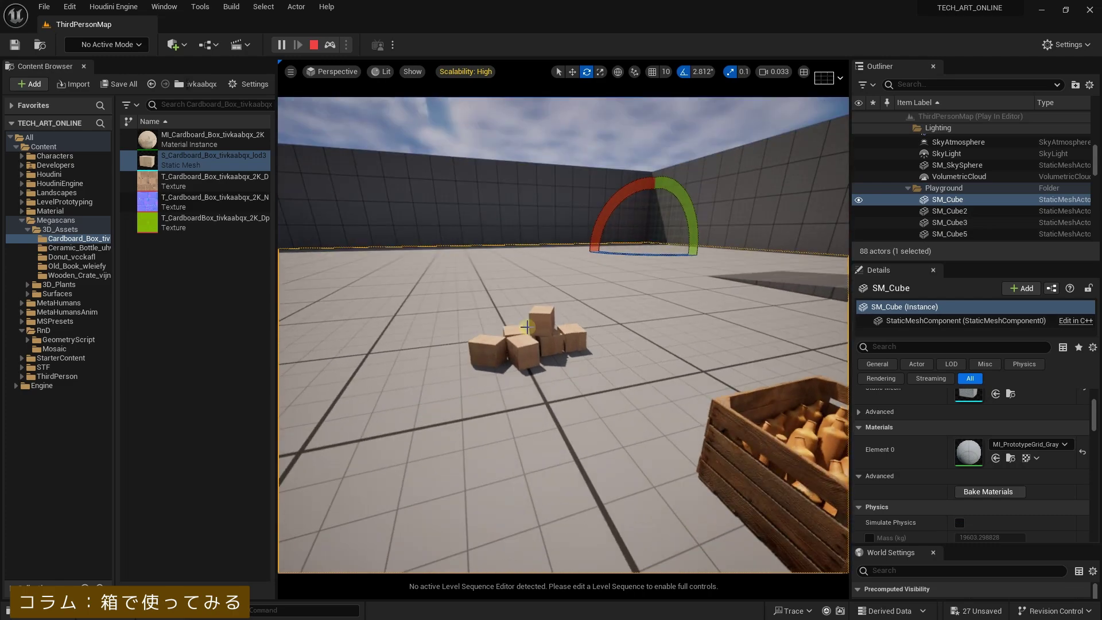
pyautogui.moveTo(438, 298)
pyautogui.mouseDown(button='right')
pyautogui.moveTo(481, 323)
pyautogui.moveTo(452, 337)
pyautogui.mouseUp(button='right')
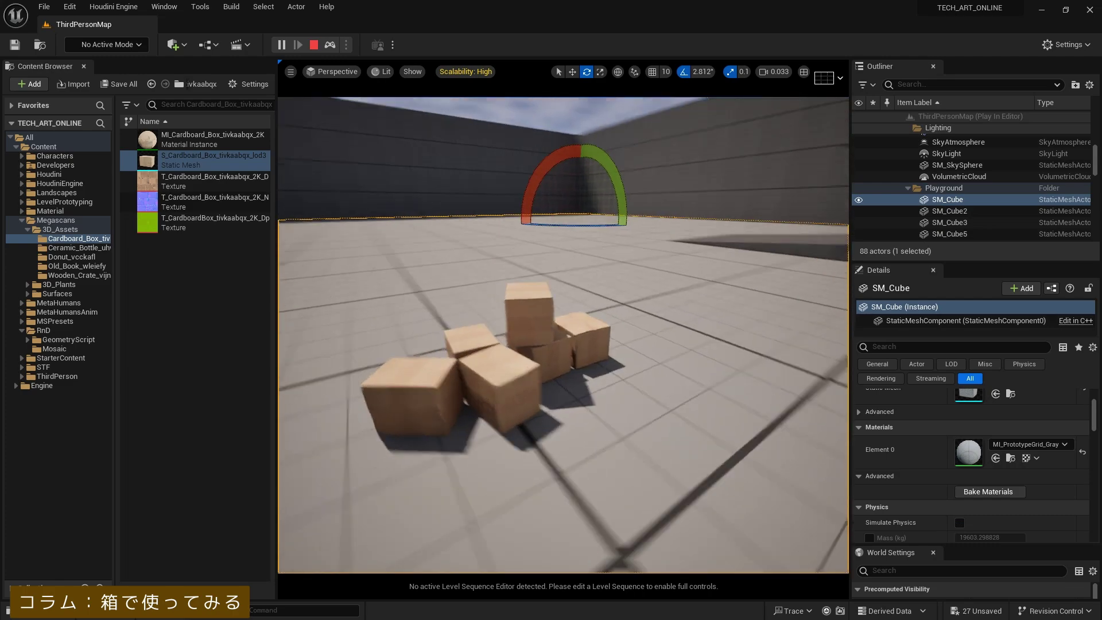